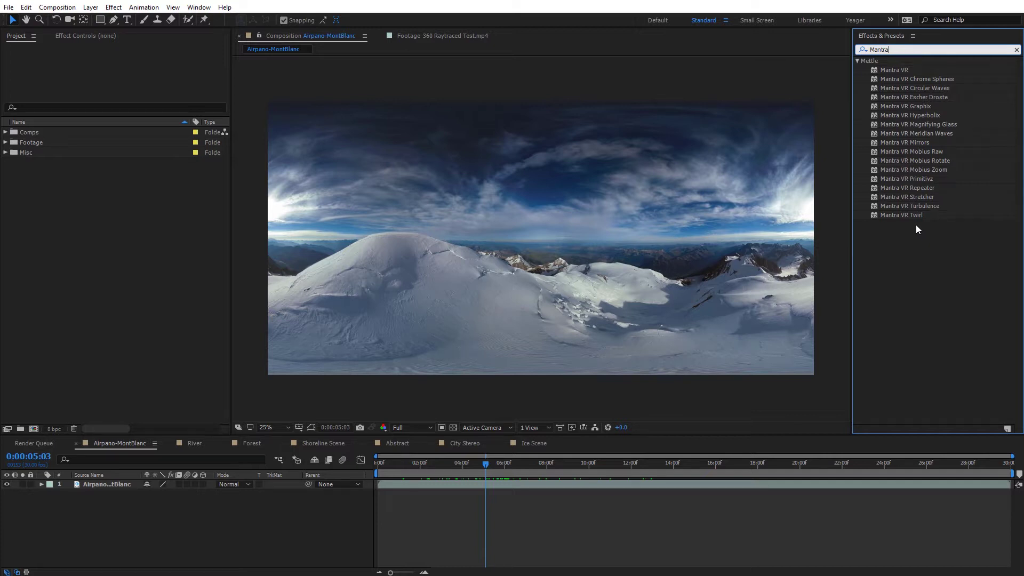
Open the Mettle Globe Preview extension and load the Airpano-MontBlanc composition into it
{"action": "left_click", "coordinate": [202, 8]}
{"action": "mouse_move", "coordinate": [253, 32]}
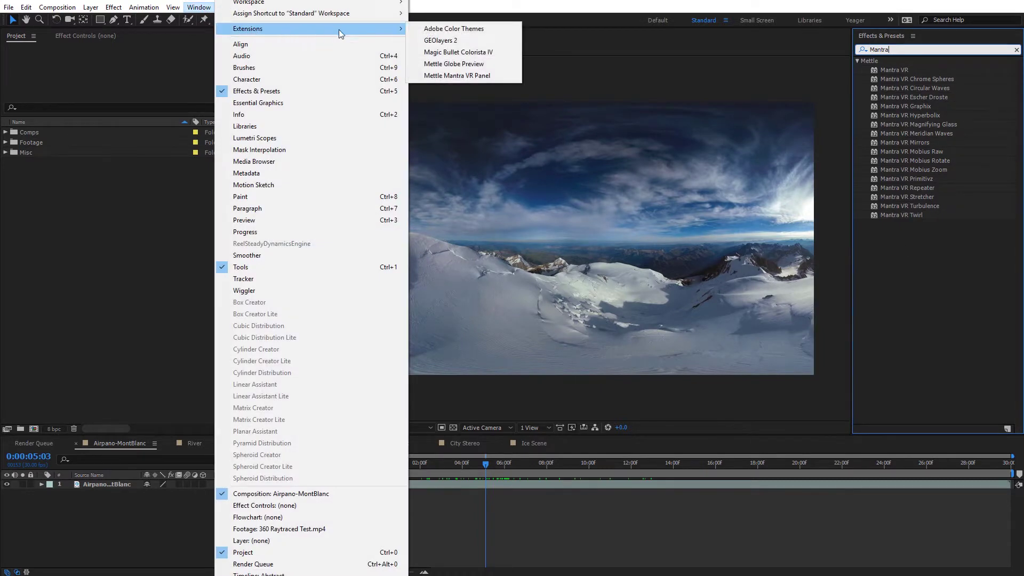
{"action": "left_click", "coordinate": [471, 65]}
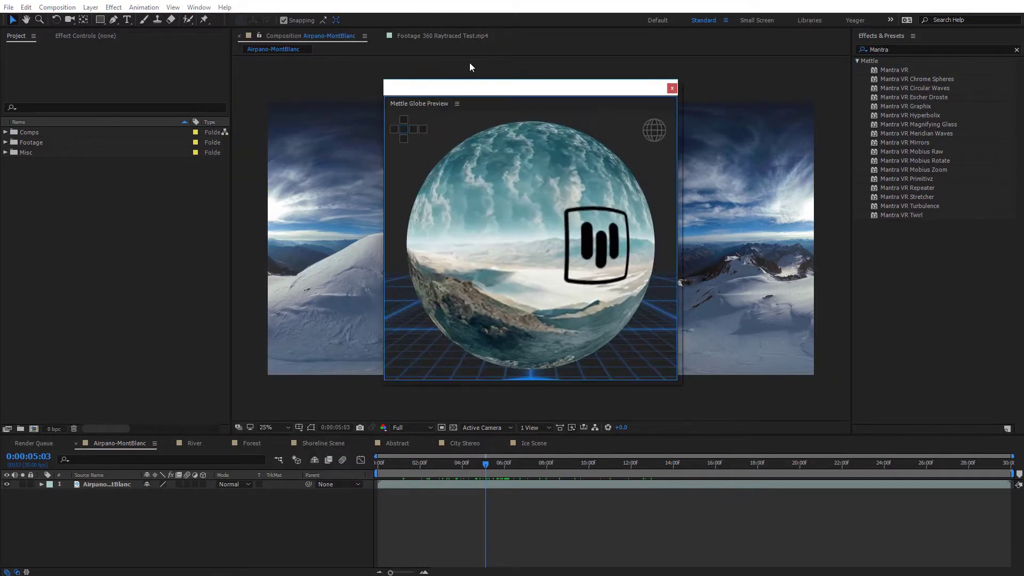
{"action": "left_click", "coordinate": [335, 241]}
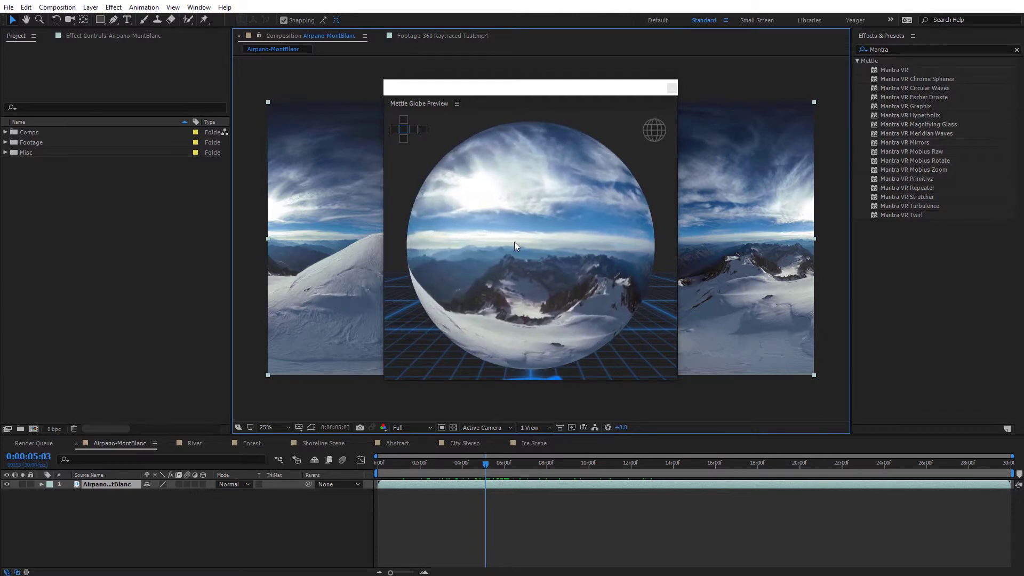
Rotate the globe preview and zoom it out and in to examine the 360 footage from outside the sphere
{"action": "left_click", "coordinate": [471, 212]}
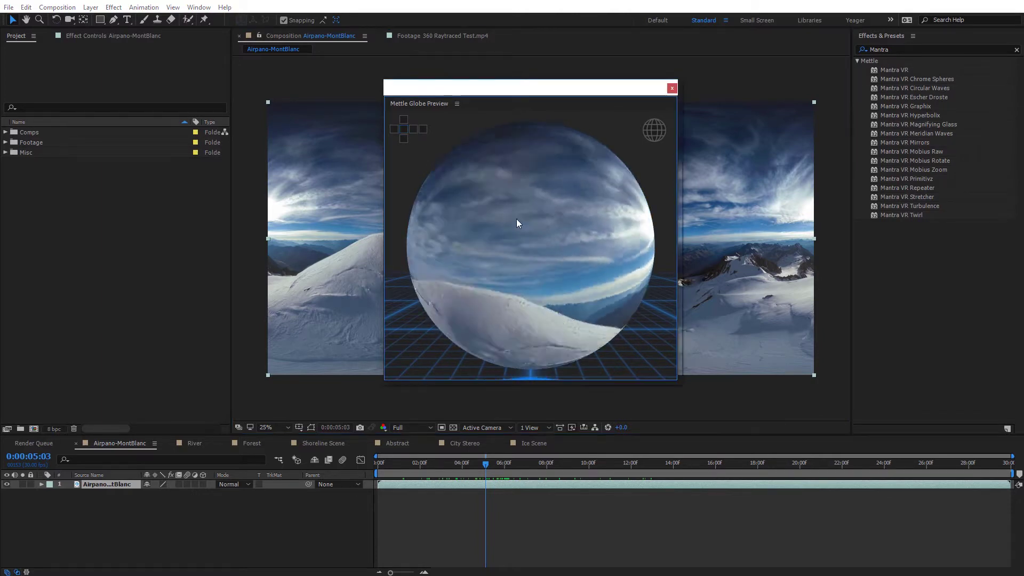
{"action": "left_click_drag", "start_coordinate": [544, 197], "coordinate": [543, 235]}
{"action": "scroll", "coordinate": [551, 232], "scroll_direction": "down", "scroll_amount": 3}
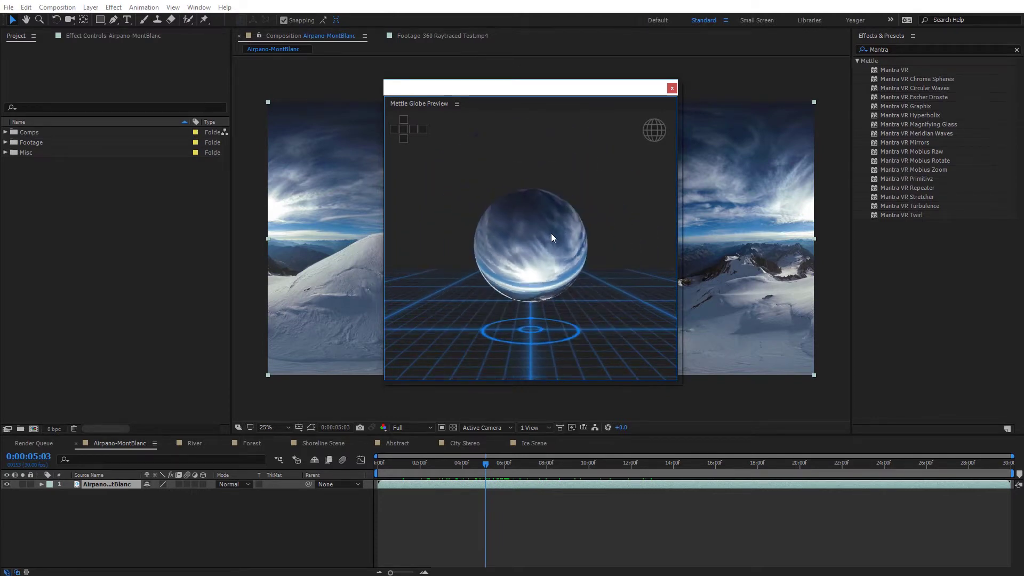
{"action": "scroll", "coordinate": [552, 235], "scroll_direction": "up", "scroll_amount": 2}
{"action": "scroll", "coordinate": [552, 234], "scroll_direction": "down", "scroll_amount": 3}
{"action": "scroll", "coordinate": [551, 238], "scroll_direction": "up", "scroll_amount": 4}
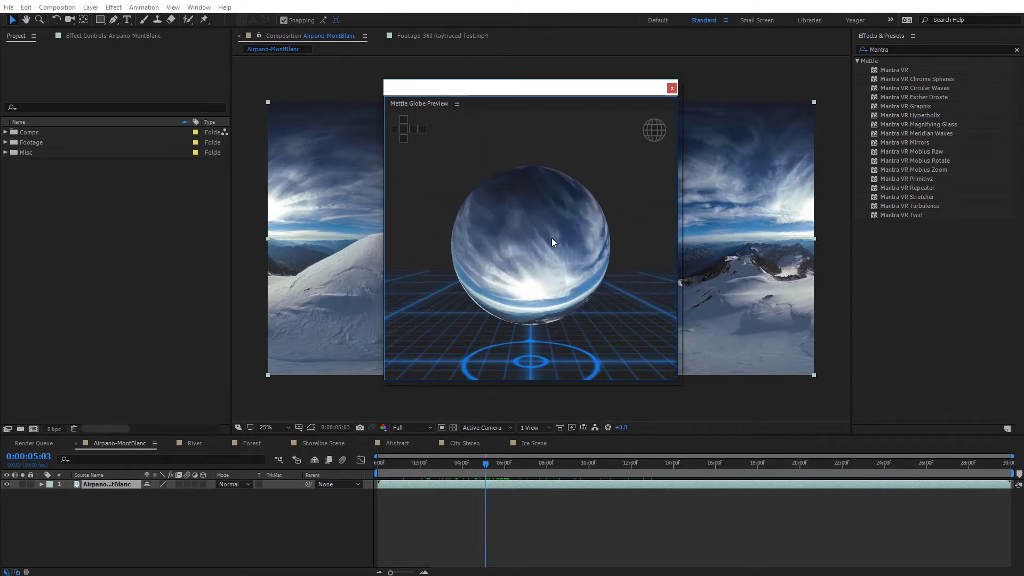
{"action": "left_click_drag", "start_coordinate": [540, 279], "coordinate": [511, 231]}
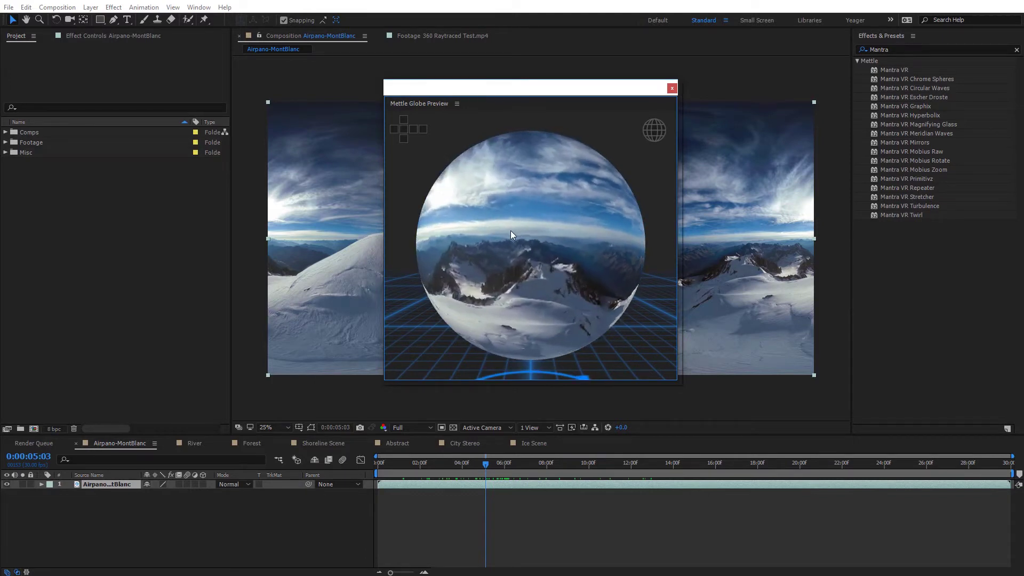
Examine the globe's front, right and left faces and look around from inside the sphere before returning outside
{"action": "left_click", "coordinate": [404, 129]}
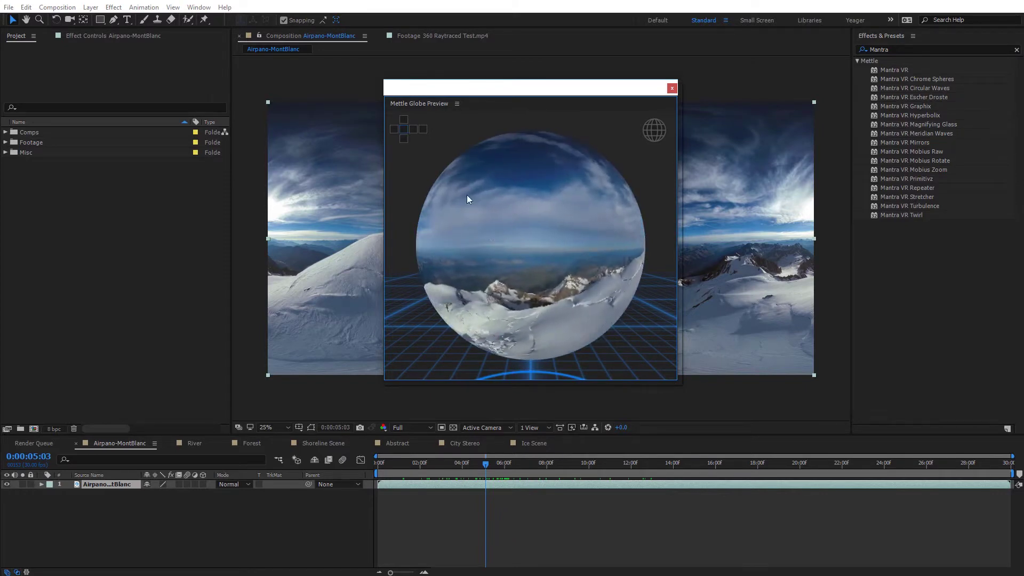
{"action": "left_click", "coordinate": [414, 130]}
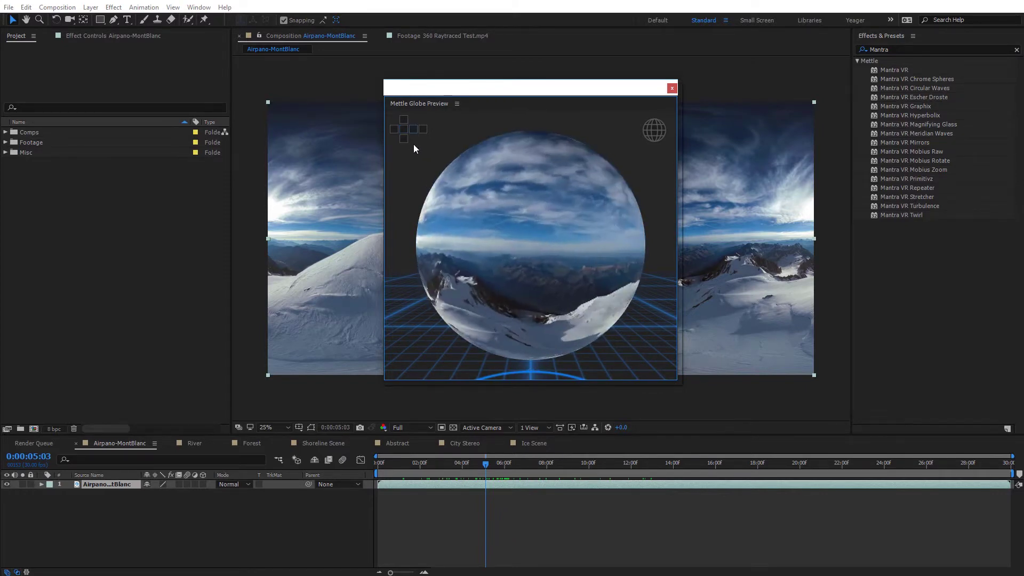
{"action": "left_click", "coordinate": [395, 129]}
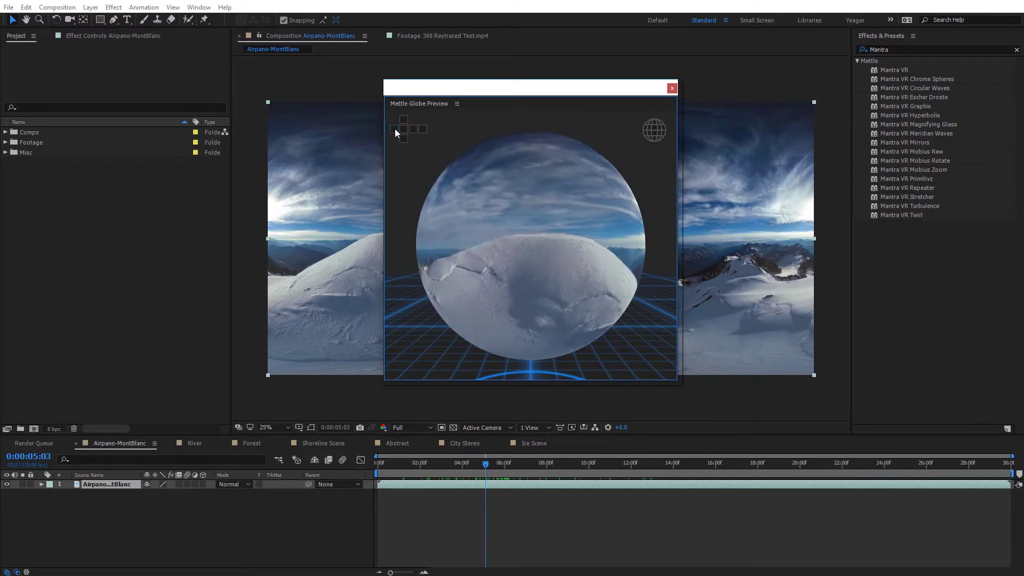
{"action": "left_click_drag", "start_coordinate": [533, 223], "coordinate": [495, 235]}
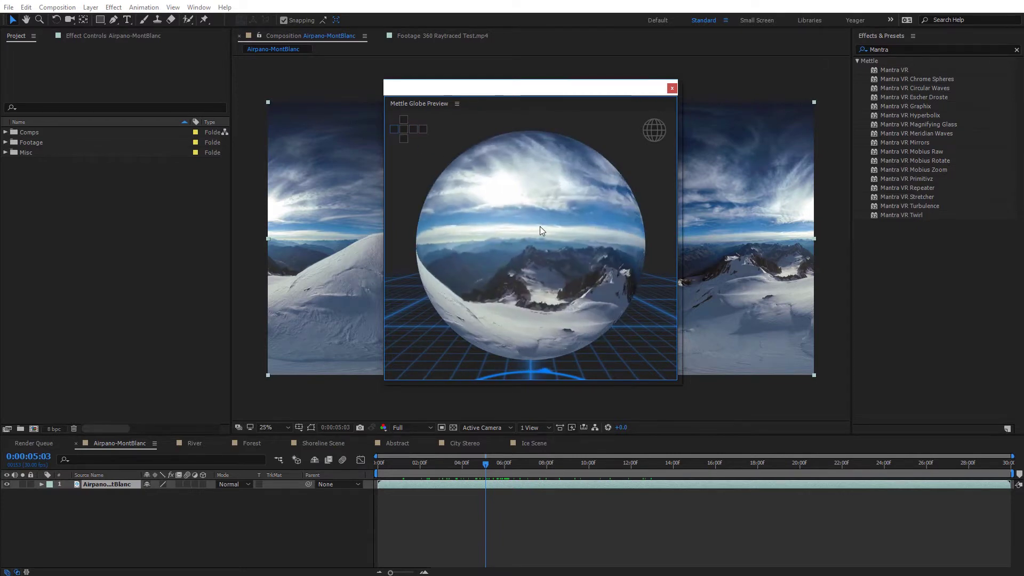
{"action": "scroll", "coordinate": [547, 235], "scroll_direction": "up", "scroll_amount": 5}
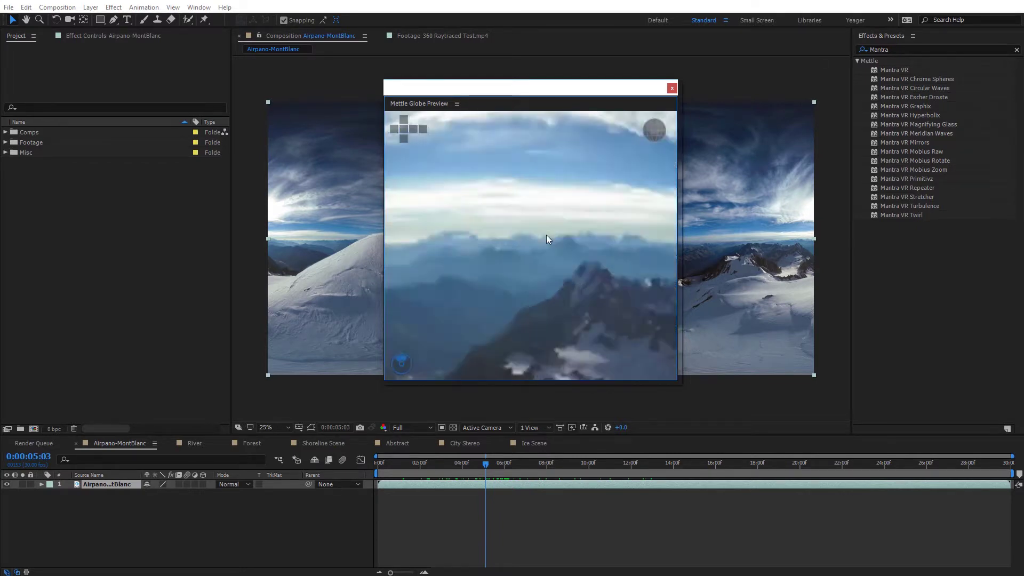
{"action": "left_click_drag", "start_coordinate": [581, 204], "coordinate": [533, 218]}
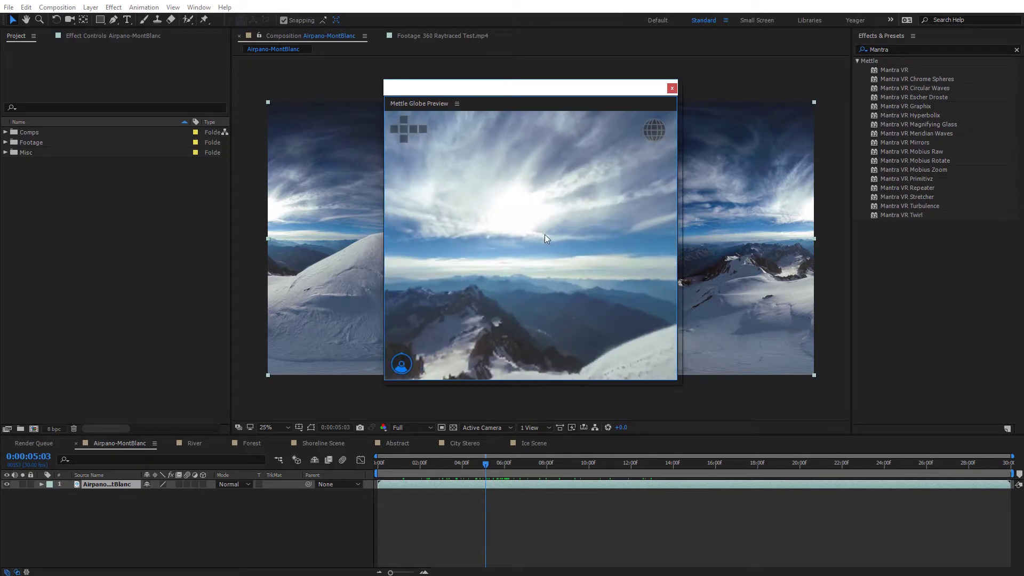
{"action": "scroll", "coordinate": [546, 235], "scroll_direction": "down", "scroll_amount": 5}
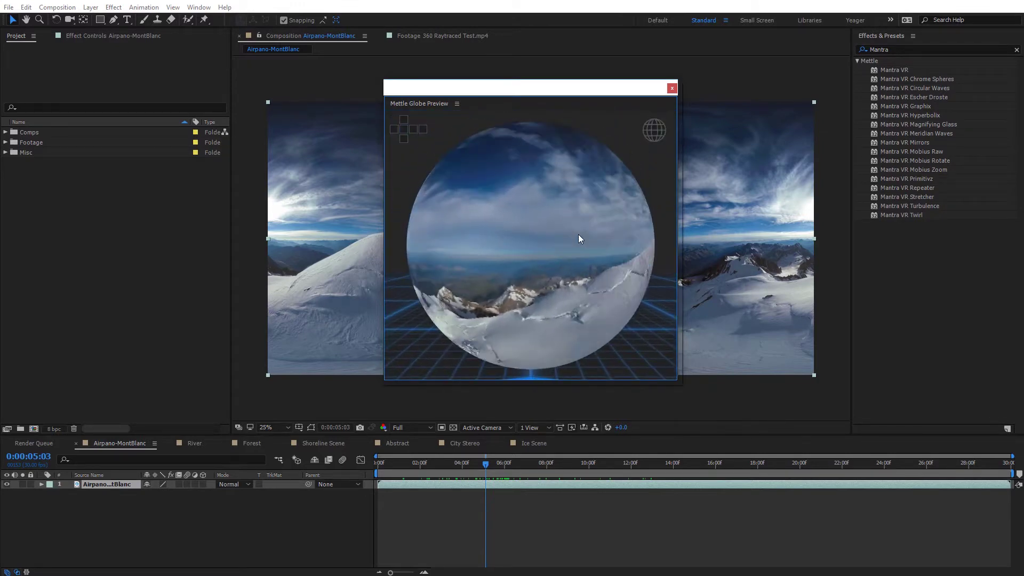
Overlay the degree grid on the globe, inspect it while rotating the sphere, and turn the grid off again
{"action": "left_click", "coordinate": [655, 130]}
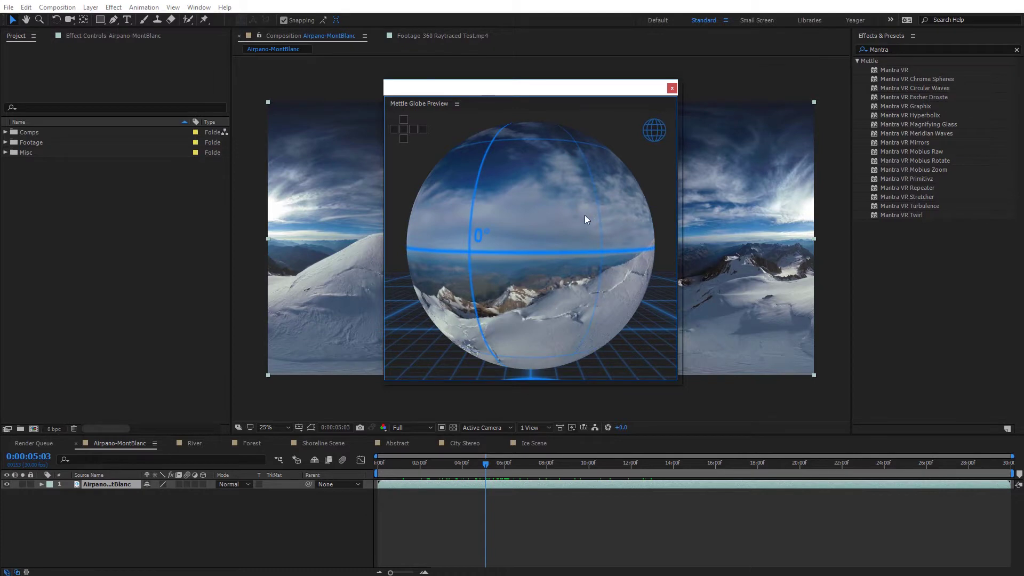
{"action": "left_click_drag", "start_coordinate": [585, 216], "coordinate": [437, 248]}
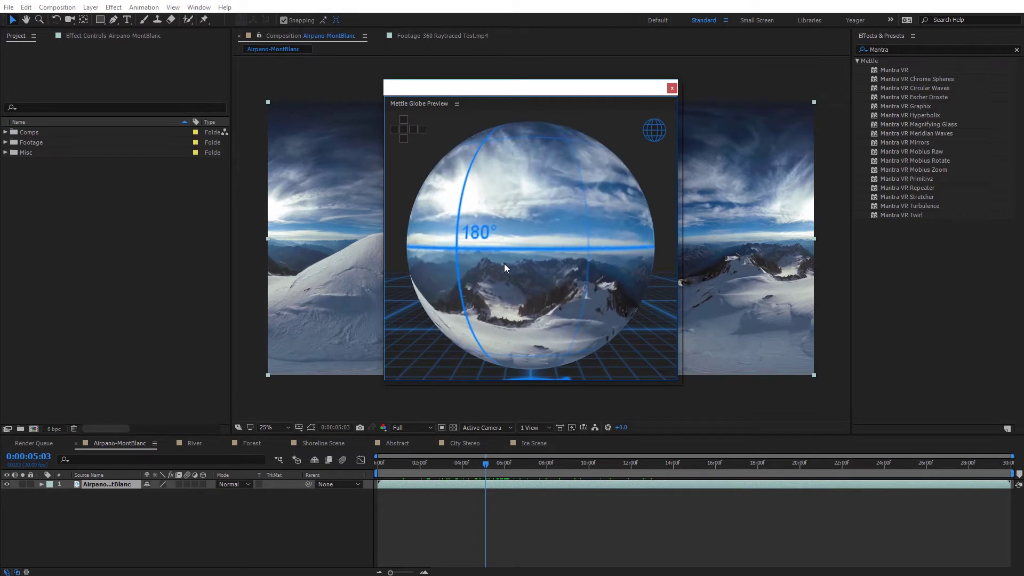
{"action": "left_click_drag", "start_coordinate": [505, 263], "coordinate": [613, 175]}
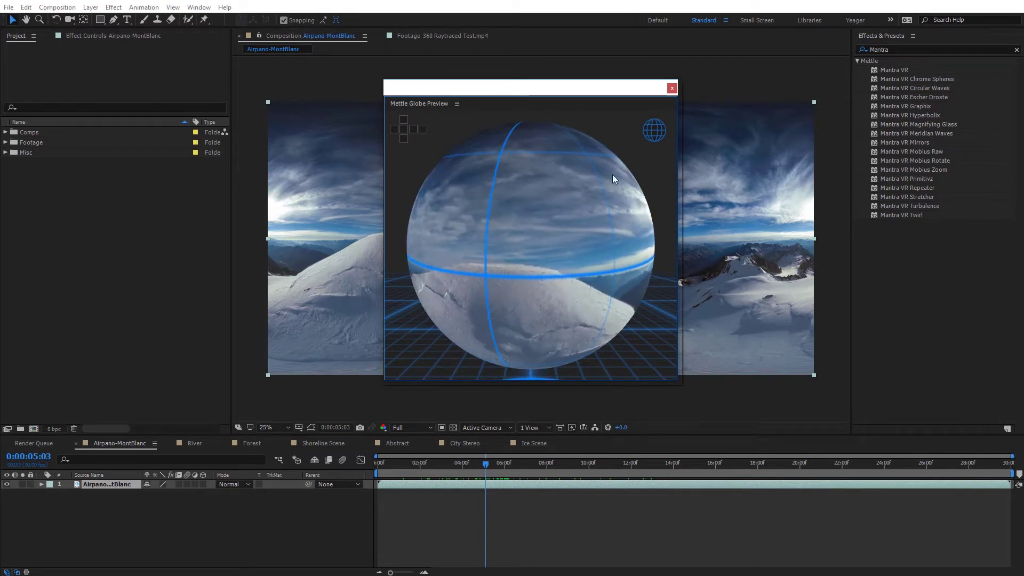
{"action": "left_click_drag", "start_coordinate": [579, 223], "coordinate": [549, 188]}
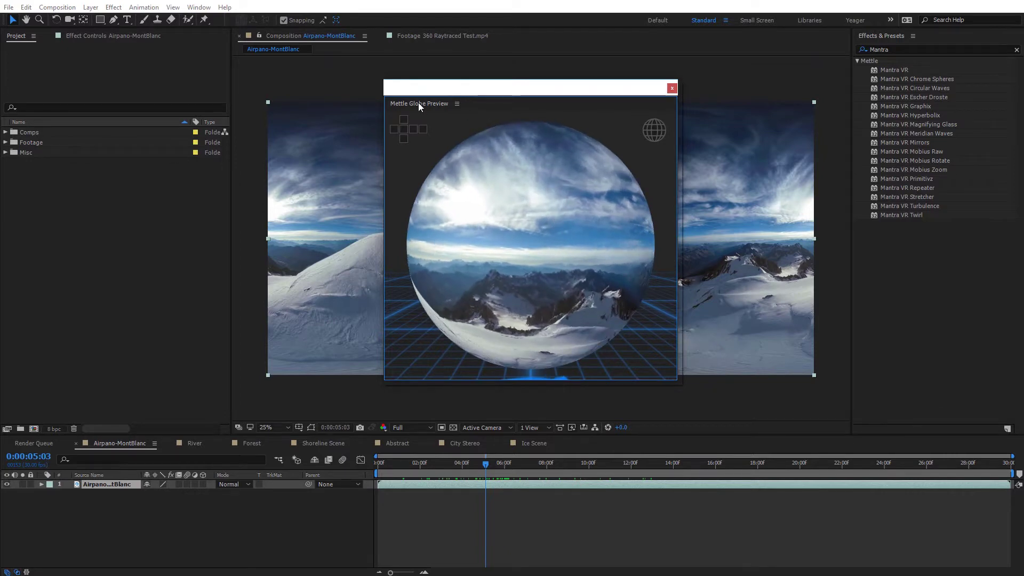
Dock the Mettle Globe Preview below Effects & Presets
{"action": "left_click_drag", "start_coordinate": [418, 103], "coordinate": [848, 382]}
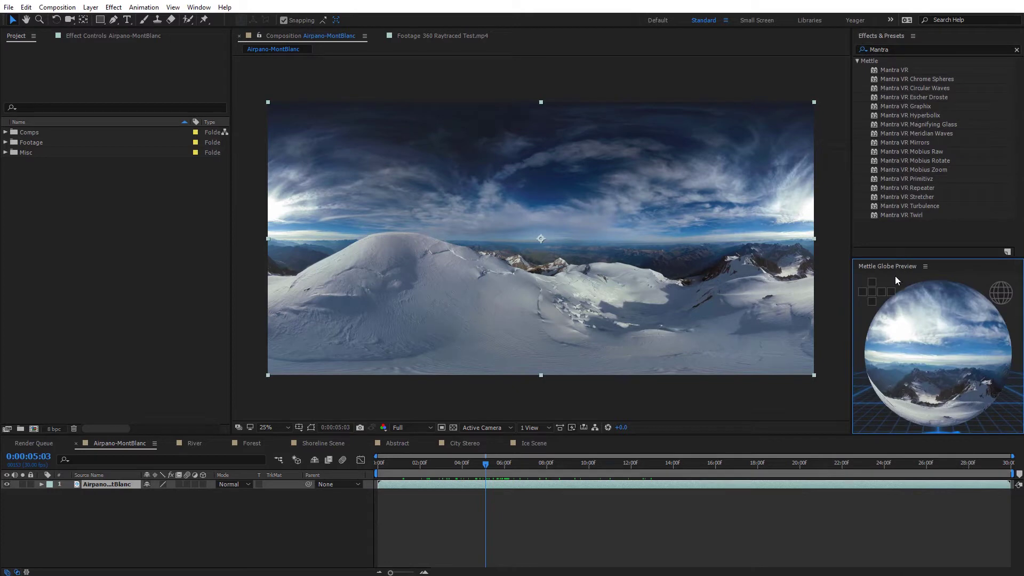
{"action": "mouse_move", "coordinate": [907, 340]}
{"action": "left_mouse_down"}
{"action": "mouse_move", "coordinate": [914, 350]}
{"action": "mouse_move", "coordinate": [900, 361]}
{"action": "mouse_move", "coordinate": [911, 327]}
{"action": "mouse_move", "coordinate": [927, 350]}
{"action": "mouse_move", "coordinate": [907, 358]}
{"action": "left_mouse_up"}
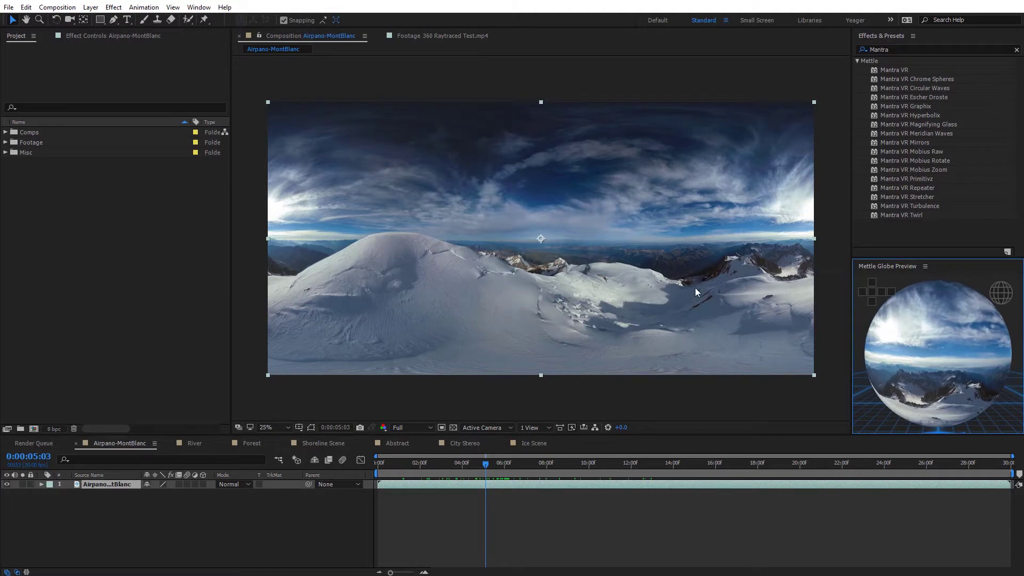
Apply Mantra VR Chrome Spheres to the Airpano-MontBlanc layer and keep its Frame Layout on Monoscopic
{"action": "left_click", "coordinate": [129, 445]}
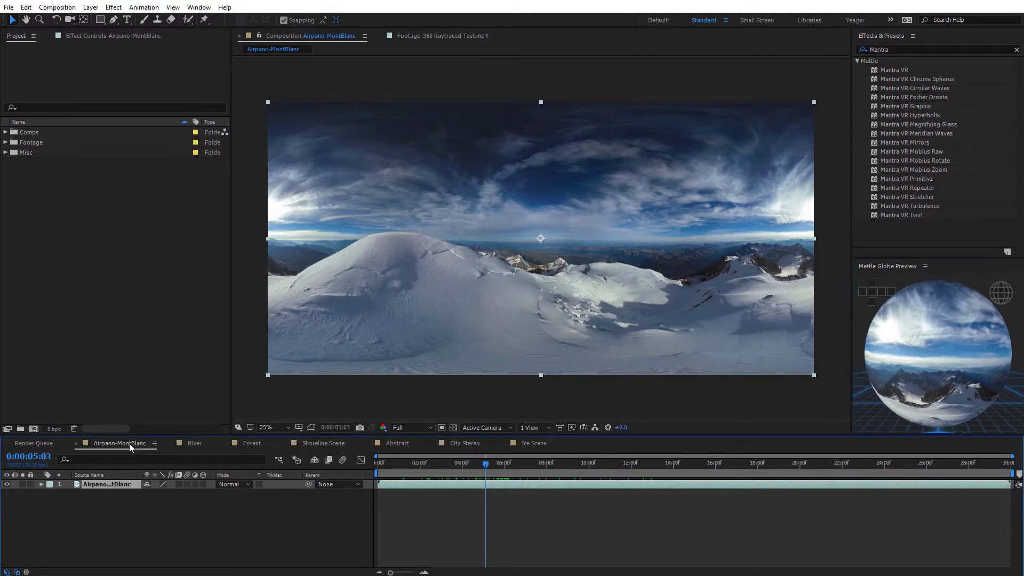
{"action": "double_click", "coordinate": [900, 83]}
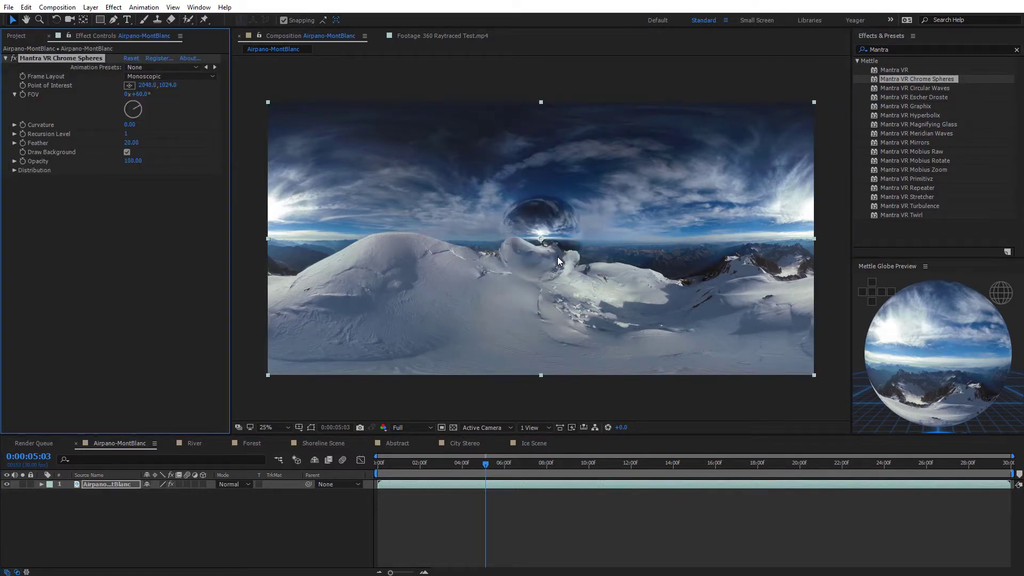
{"action": "scroll", "coordinate": [556, 260], "scroll_direction": "up", "scroll_amount": 2}
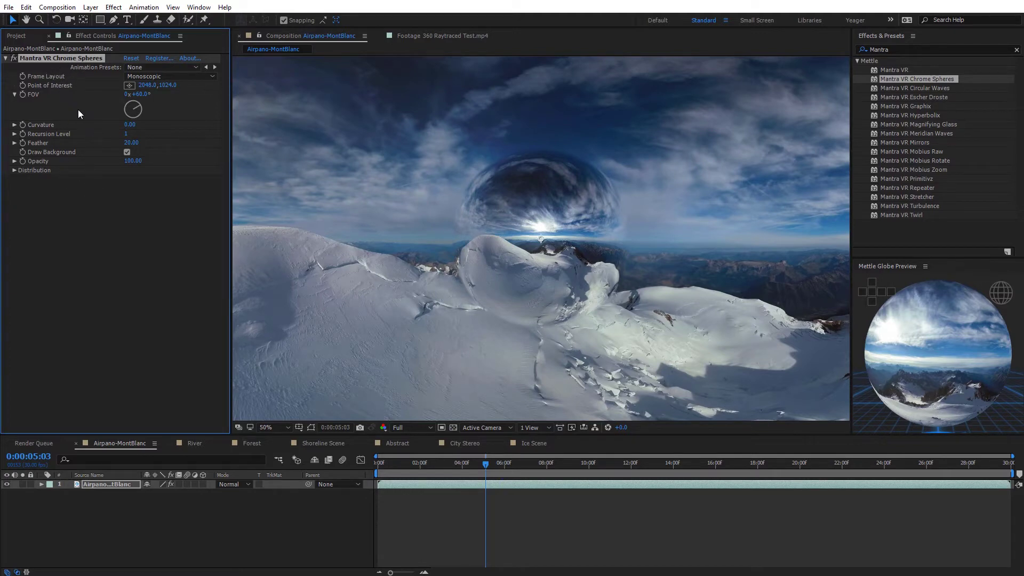
{"action": "left_click", "coordinate": [138, 76]}
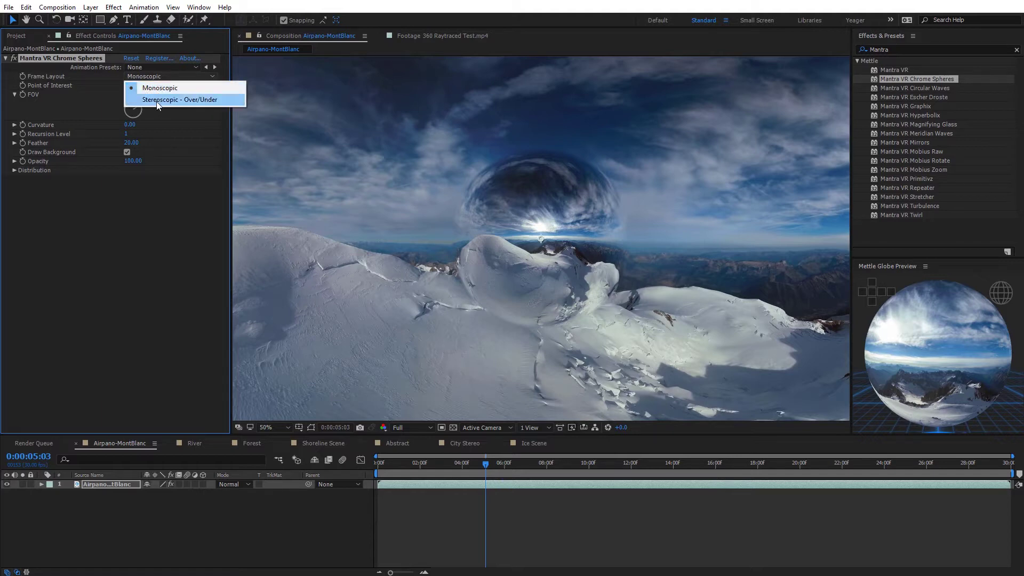
{"action": "left_click", "coordinate": [150, 88]}
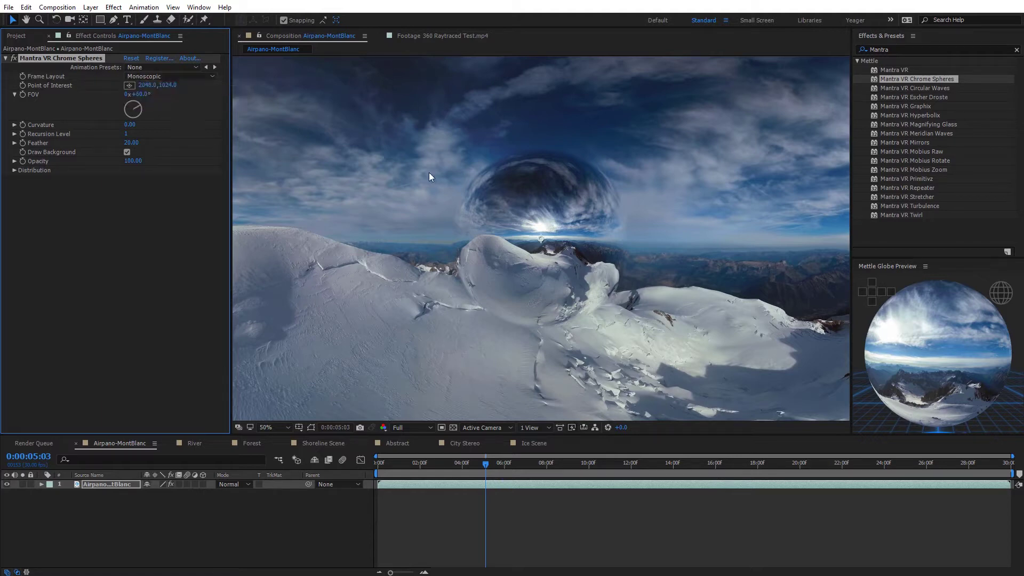
Place the chrome sphere's Point of Interest over the snowy hill at about 1382, 932
{"action": "left_click", "coordinate": [129, 85]}
{"action": "left_click", "coordinate": [420, 210]}
{"action": "key", "text": "comma"}
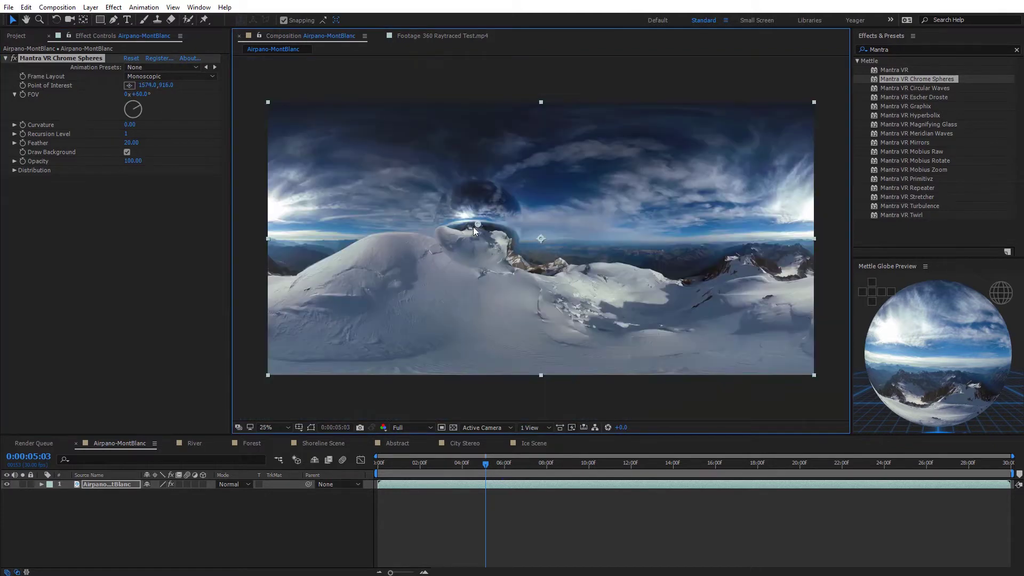
{"action": "left_click_drag", "start_coordinate": [478, 226], "coordinate": [459, 241]}
{"action": "key", "text": "period"}
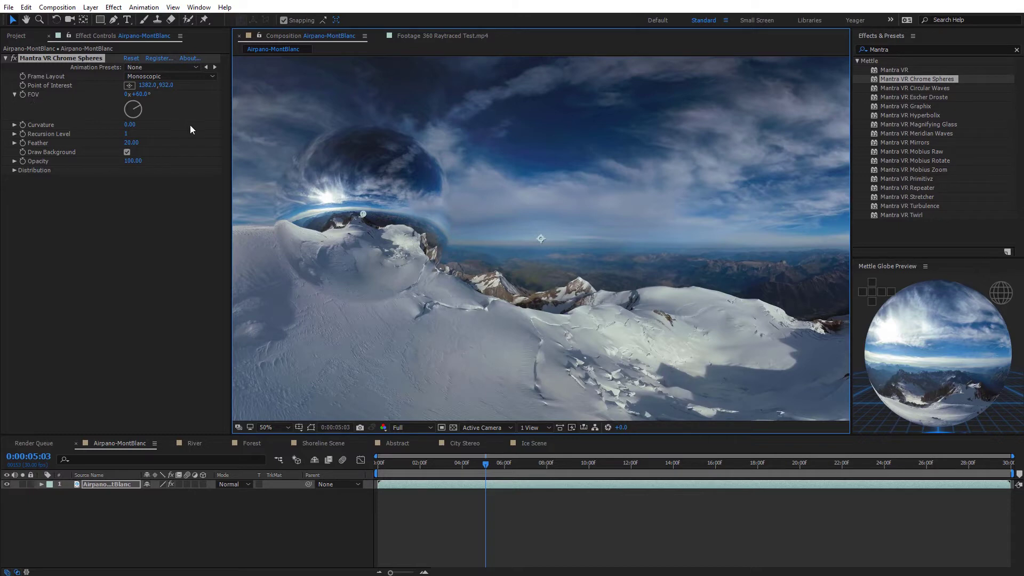
Adjust the chrome sphere to FOV 66°, Feather 0 and a Point of Interest at about 1710, 876
{"action": "mouse_move", "coordinate": [140, 94]}
{"action": "left_mouse_down"}
{"action": "mouse_move", "coordinate": [115, 91]}
{"action": "mouse_move", "coordinate": [138, 88]}
{"action": "left_mouse_up"}
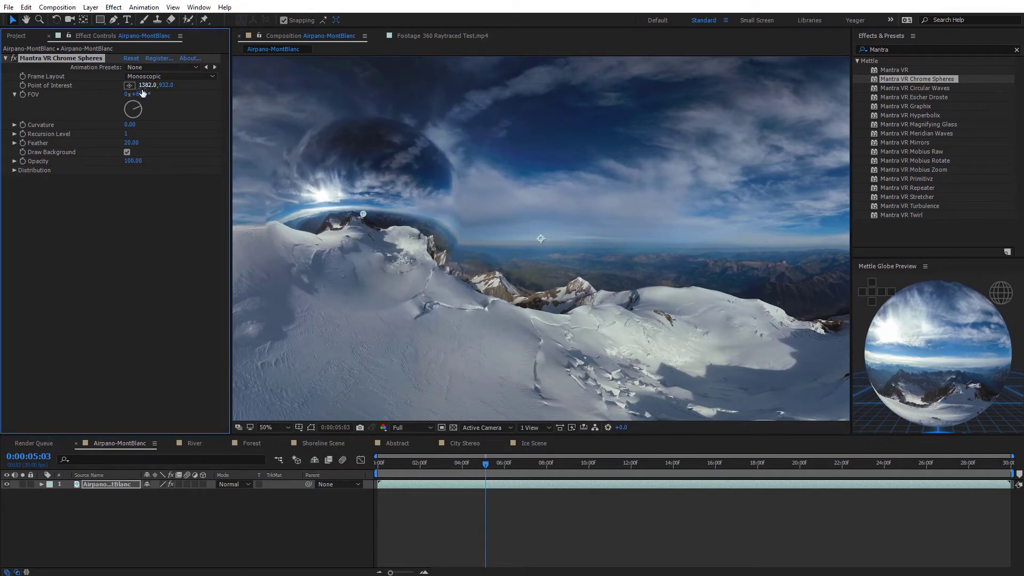
{"action": "left_click_drag", "start_coordinate": [131, 142], "coordinate": [196, 143]}
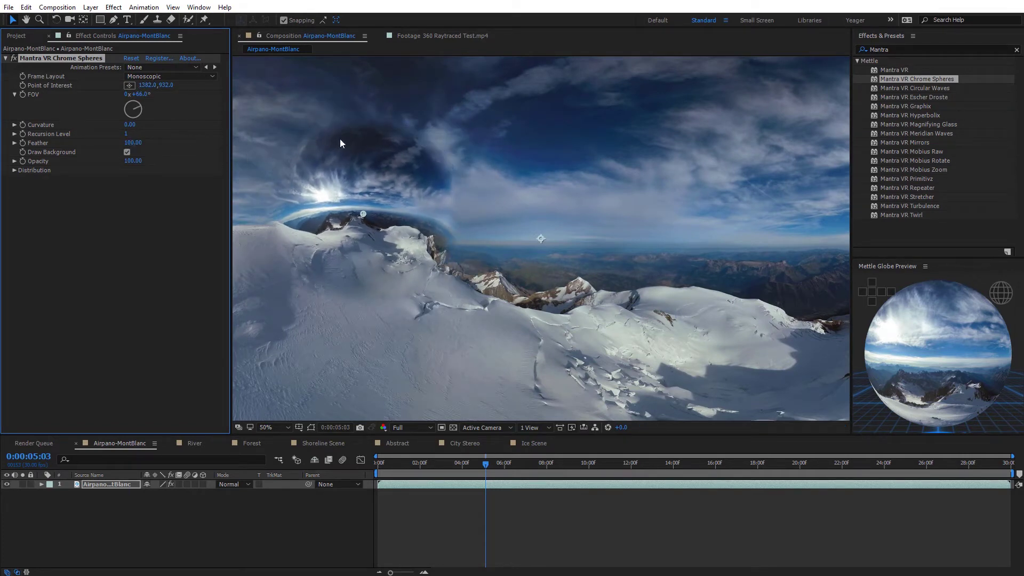
{"action": "left_click_drag", "start_coordinate": [131, 142], "coordinate": [126, 143]}
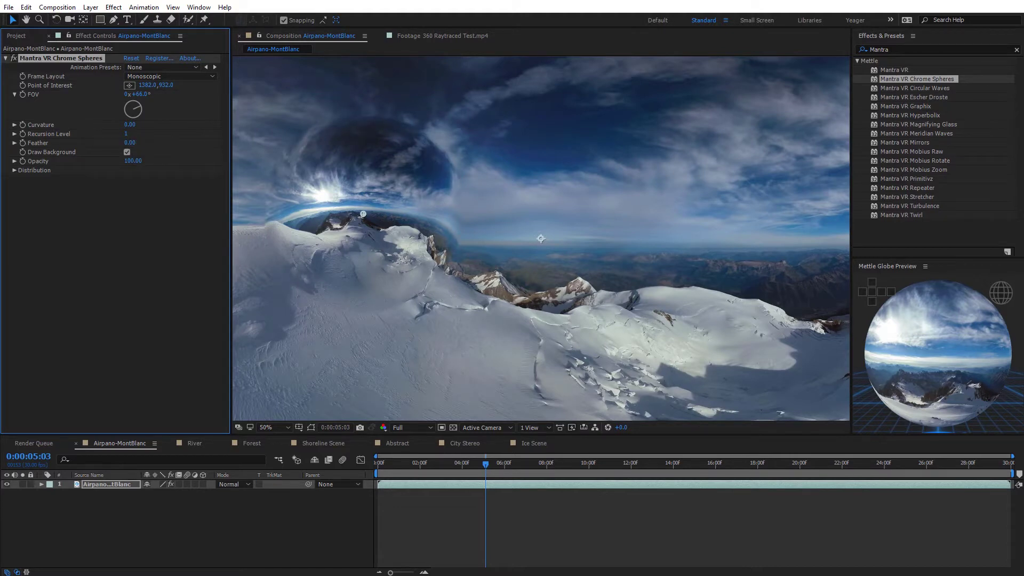
{"action": "left_click_drag", "start_coordinate": [364, 212], "coordinate": [452, 197]}
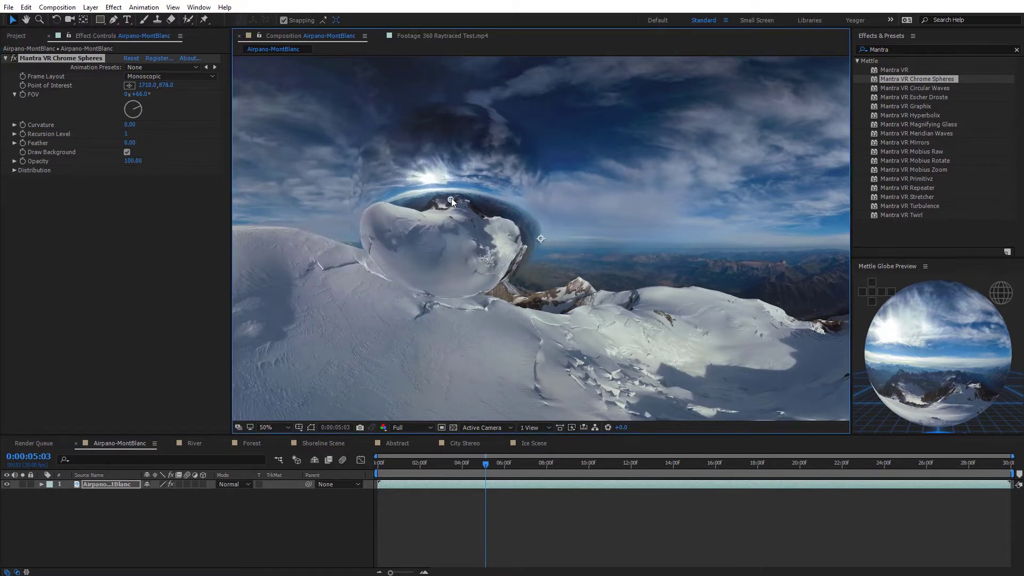
Try the chrome sphere with Draw Background disabled, and enable it again
{"action": "left_click", "coordinate": [128, 152]}
{"action": "key", "text": "comma"}
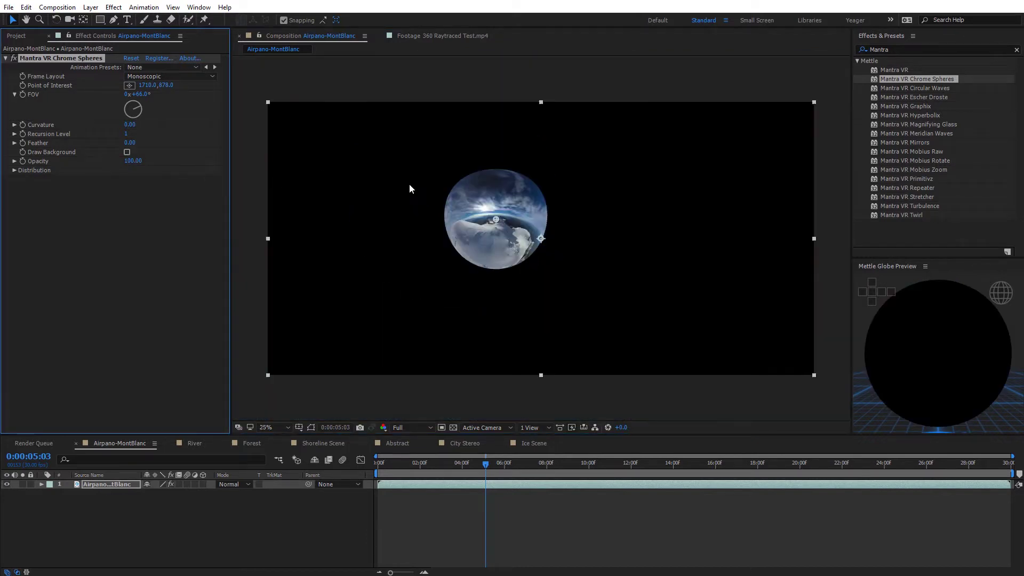
{"action": "left_click", "coordinate": [127, 153]}
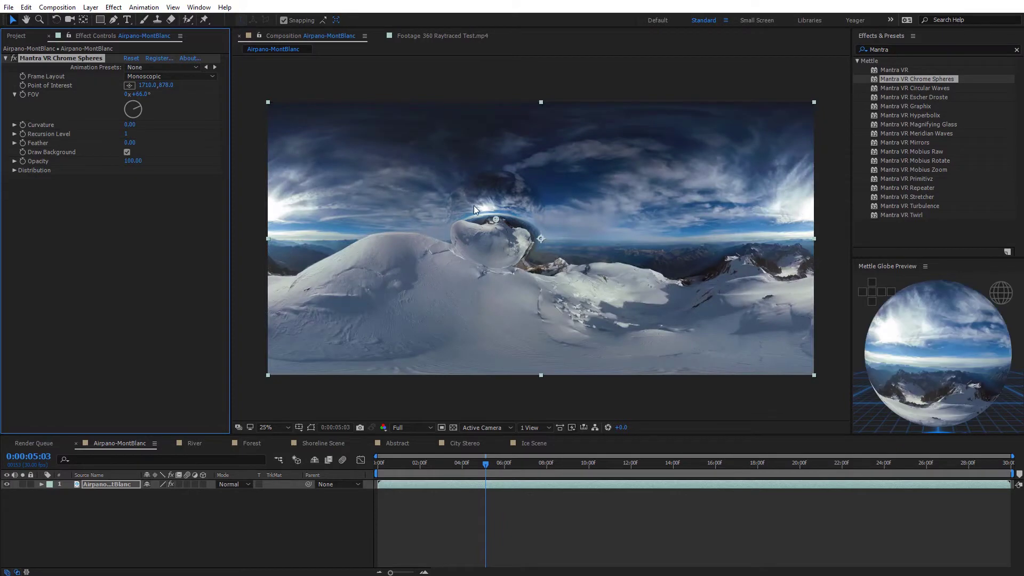
Try the chrome sphere's Opacity at 87, and return it to 100
{"action": "left_click", "coordinate": [133, 161]}
{"action": "type", "text": "87"}
{"action": "key", "text": "Return"}
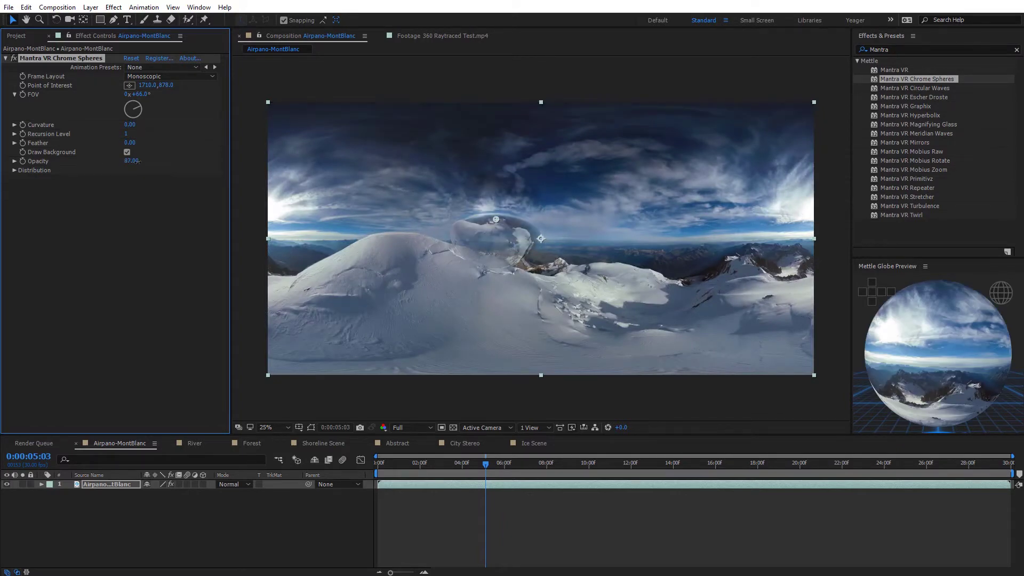
{"action": "left_click_drag", "start_coordinate": [138, 161], "coordinate": [174, 163]}
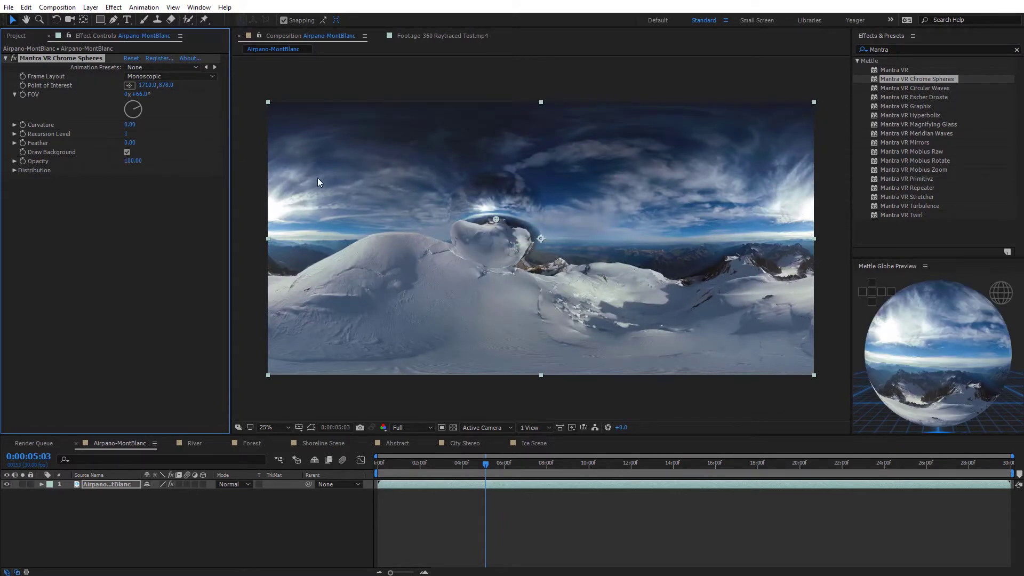
Expand the Chrome Spheres Distribution settings and set Number Of Instances to 6
{"action": "left_click", "coordinate": [15, 171]}
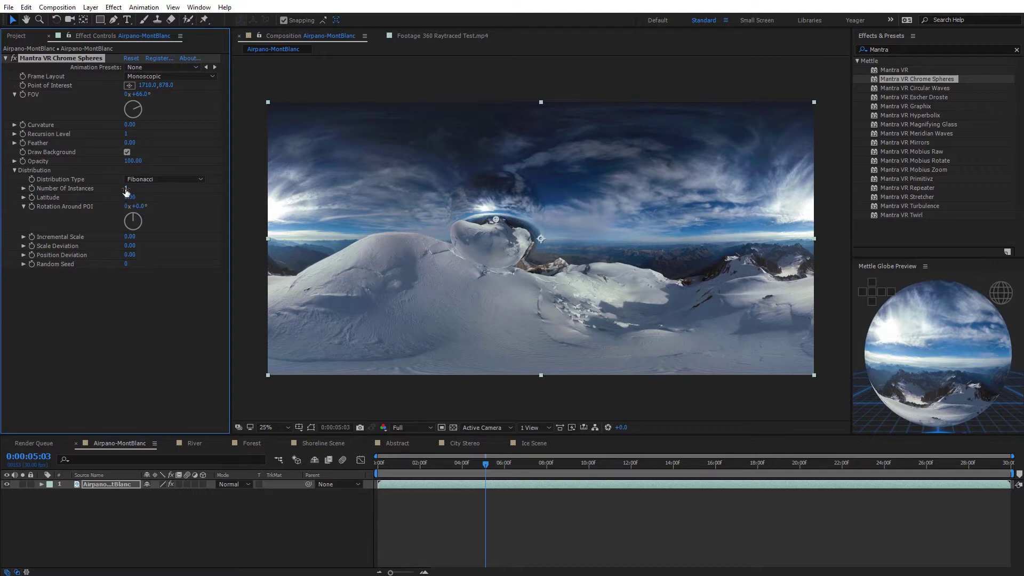
{"action": "left_click_drag", "start_coordinate": [126, 191], "coordinate": [152, 187]}
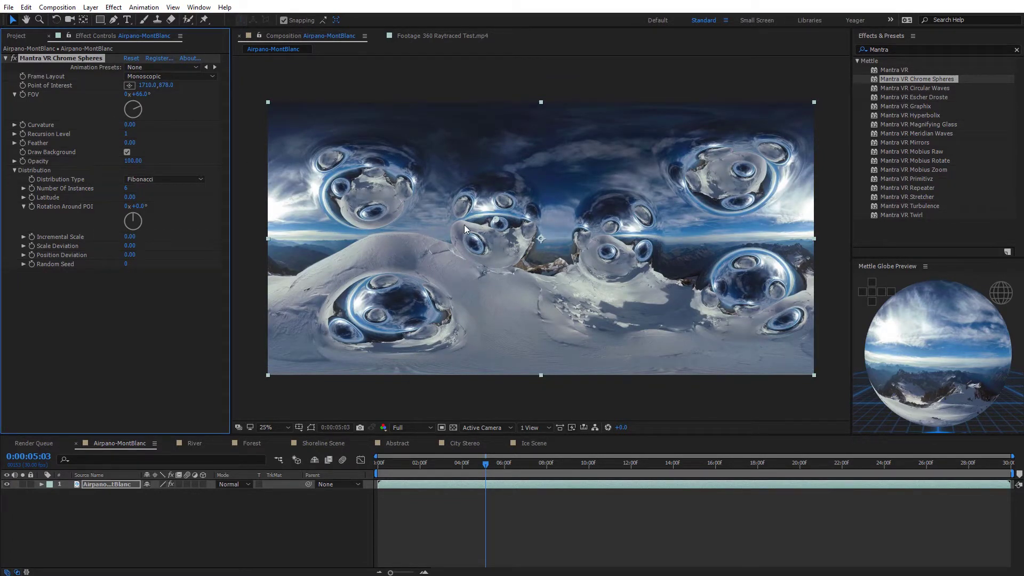
{"action": "scroll", "coordinate": [465, 225], "scroll_direction": "up", "scroll_amount": 2}
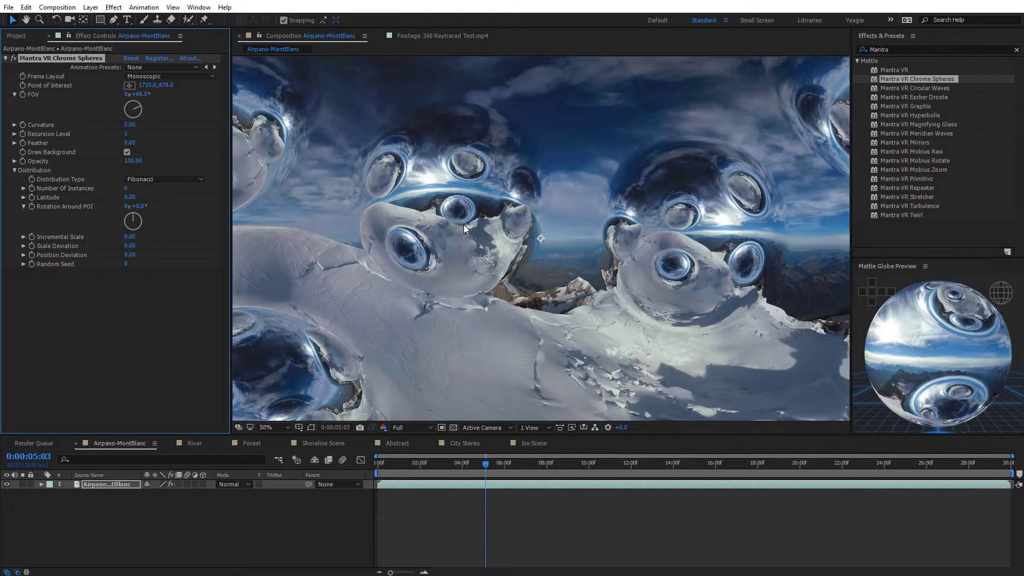
{"action": "left_click_drag", "start_coordinate": [481, 181], "coordinate": [597, 191]}
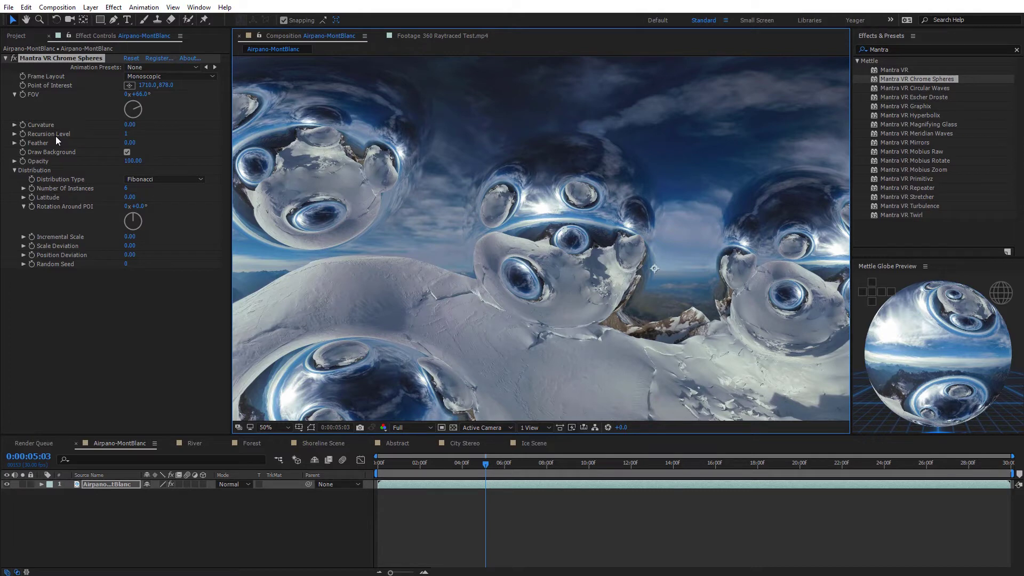
Try the chrome spheres with Recursion Level 2 and 0, and return it to 1
{"action": "left_click", "coordinate": [127, 133]}
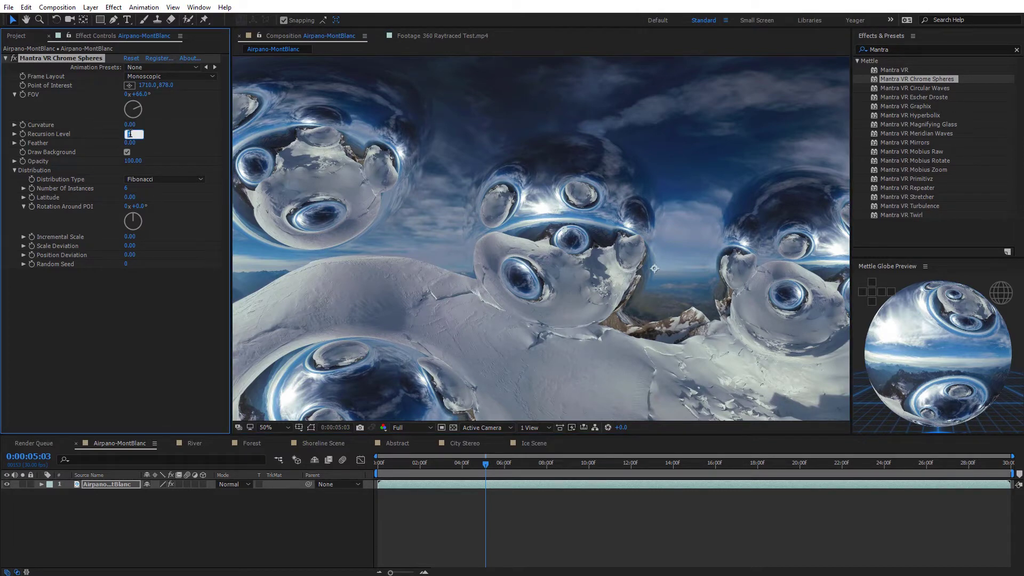
{"action": "type", "text": "2"}
{"action": "key", "text": "Return"}
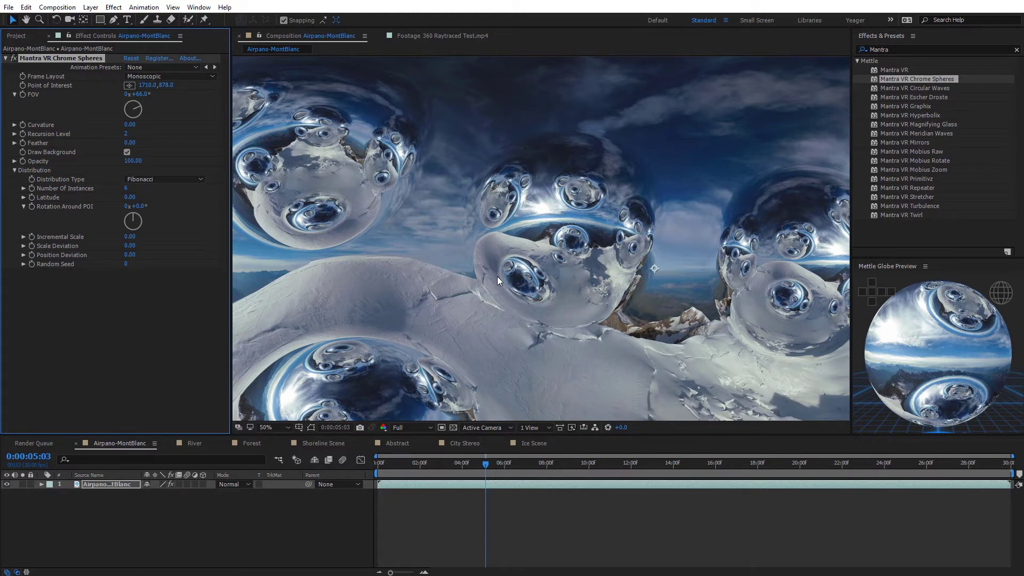
{"action": "left_click", "coordinate": [129, 133]}
{"action": "type", "text": "0"}
{"action": "key", "text": "Return"}
{"action": "scroll", "coordinate": [416, 211], "scroll_direction": "down", "scroll_amount": 2}
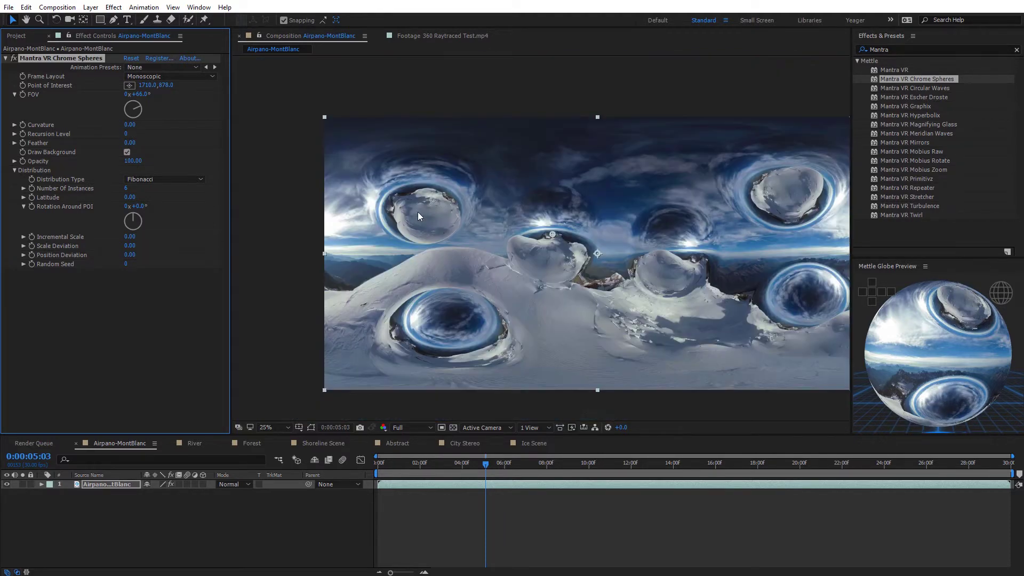
{"action": "left_click", "coordinate": [127, 133]}
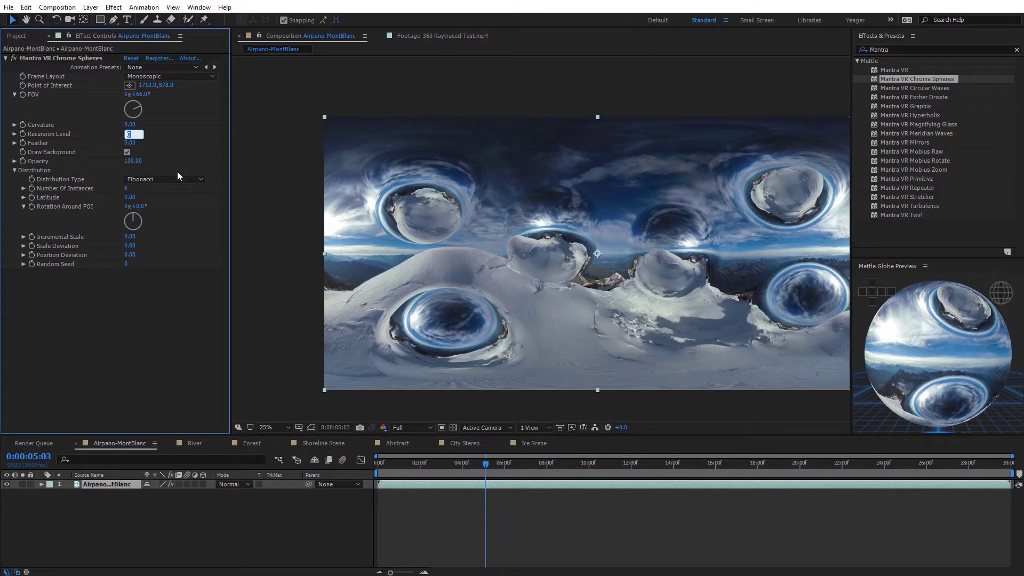
{"action": "type", "text": "1"}
{"action": "key", "text": "Return"}
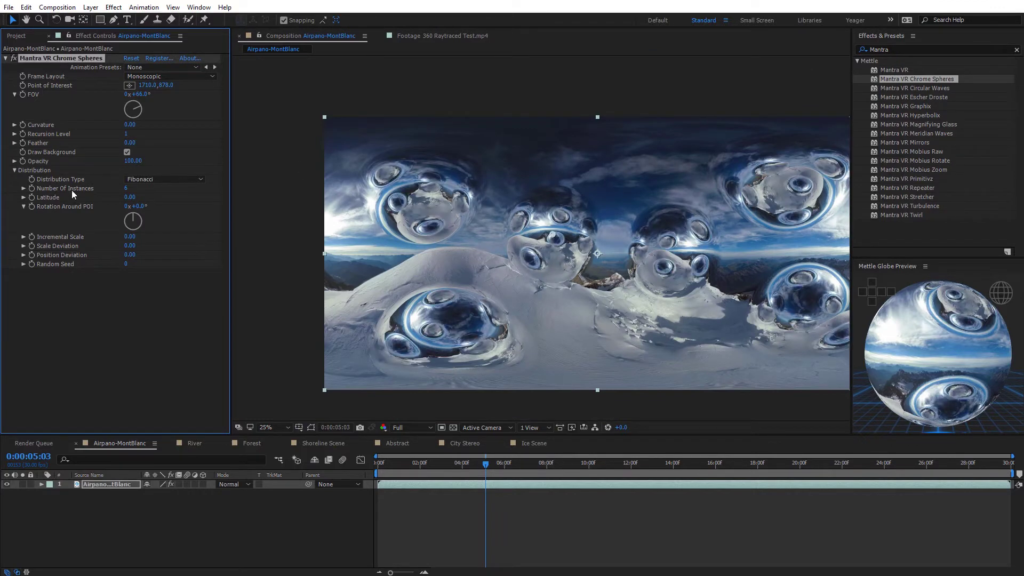
Set Number Of Instances to 11 and try Latitude 100 with the Point of Interest at about 870, 846
{"action": "left_click_drag", "start_coordinate": [128, 190], "coordinate": [157, 191]}
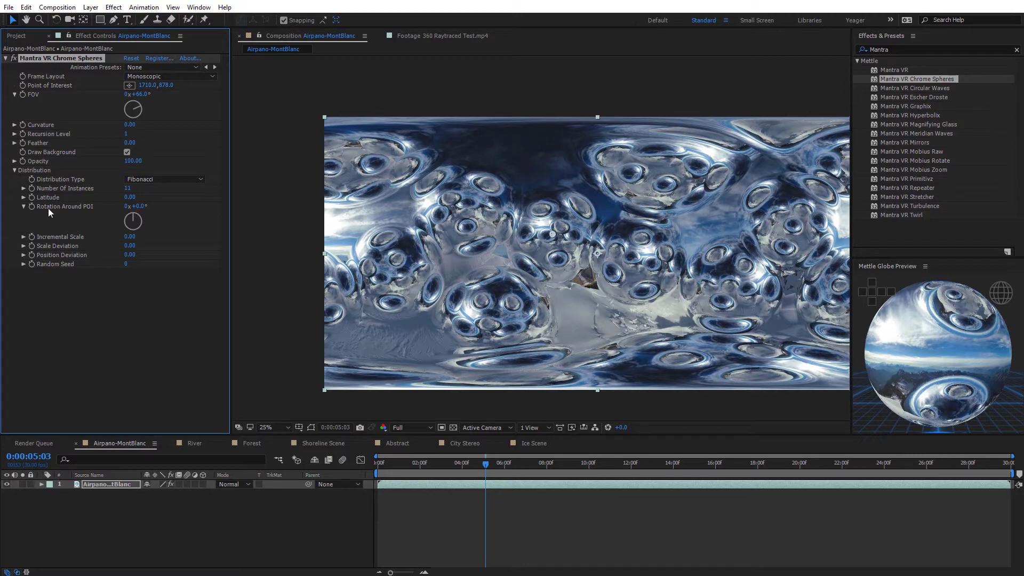
{"action": "left_click_drag", "start_coordinate": [129, 202], "coordinate": [191, 202]}
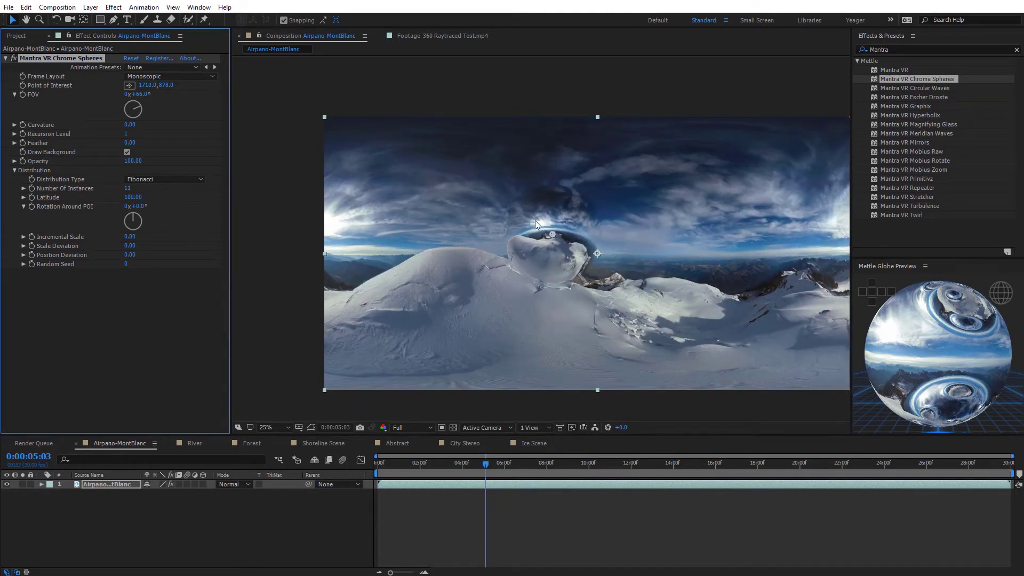
{"action": "left_click_drag", "start_coordinate": [553, 235], "coordinate": [416, 227]}
{"action": "key", "text": "h"}
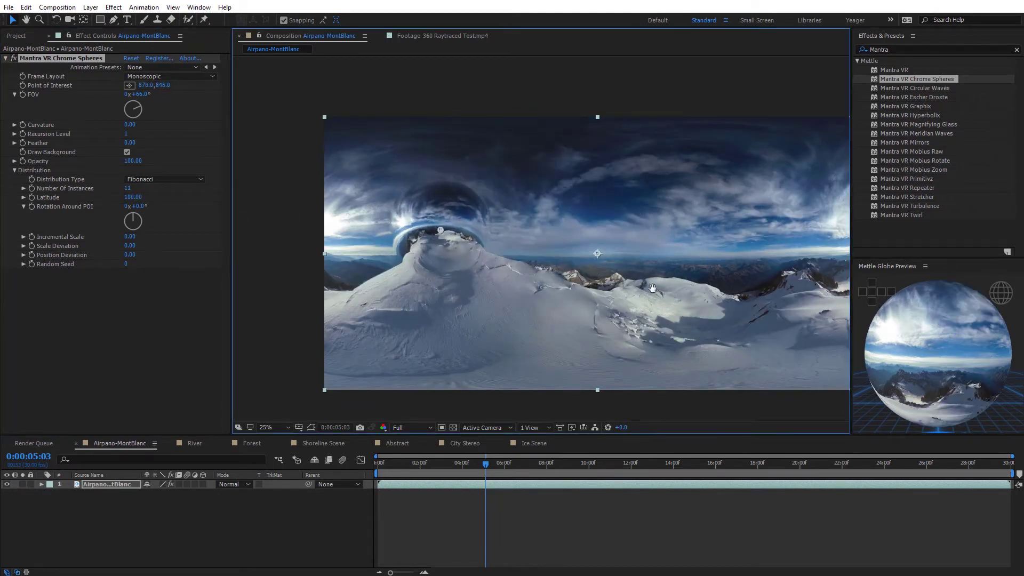
{"action": "left_click_drag", "start_coordinate": [665, 291], "coordinate": [606, 291]}
{"action": "key", "text": "v"}
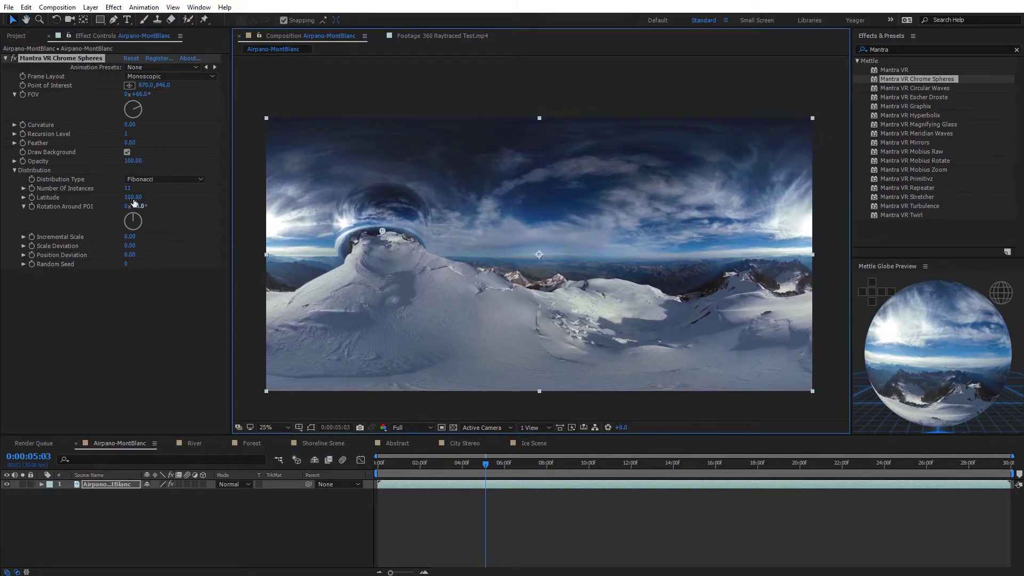
Try Latitude -100 with the Point of Interest at about 954, 718, and return Latitude to 0
{"action": "left_click_drag", "start_coordinate": [133, 202], "coordinate": [35, 202]}
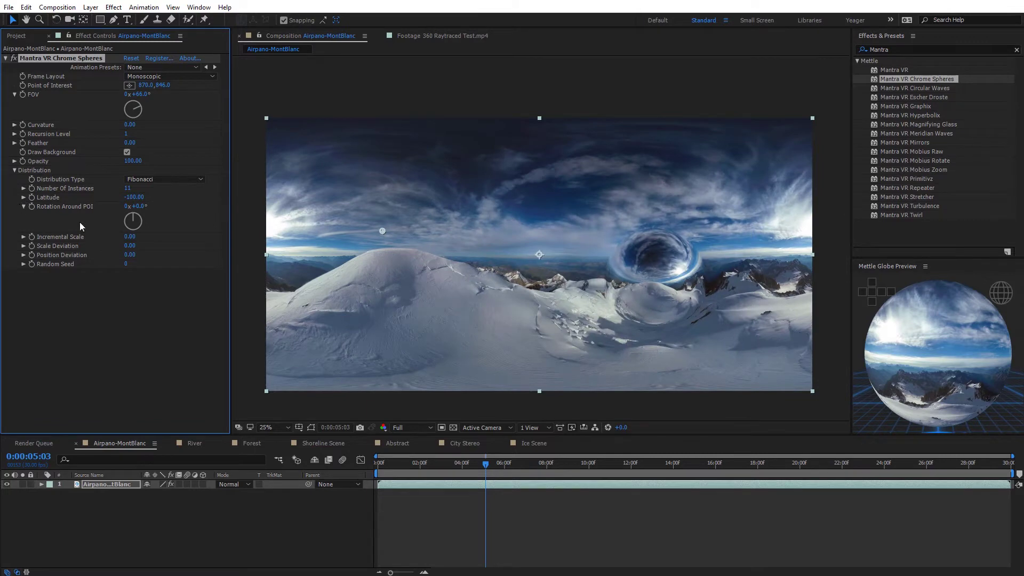
{"action": "left_click_drag", "start_coordinate": [382, 231], "coordinate": [393, 214]}
{"action": "left_click", "coordinate": [134, 198]}
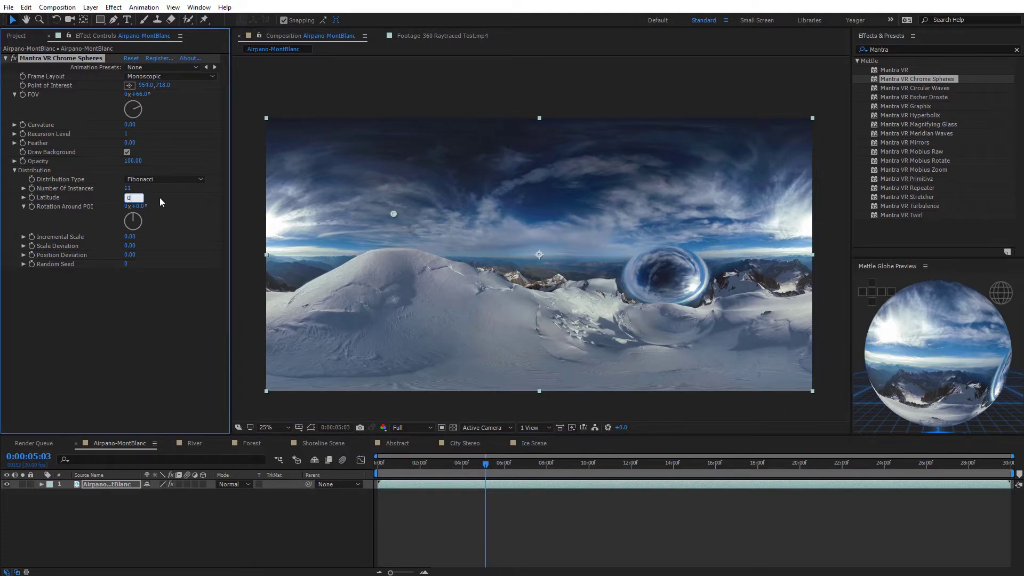
{"action": "type", "text": "0"}
{"action": "key", "text": "Return"}
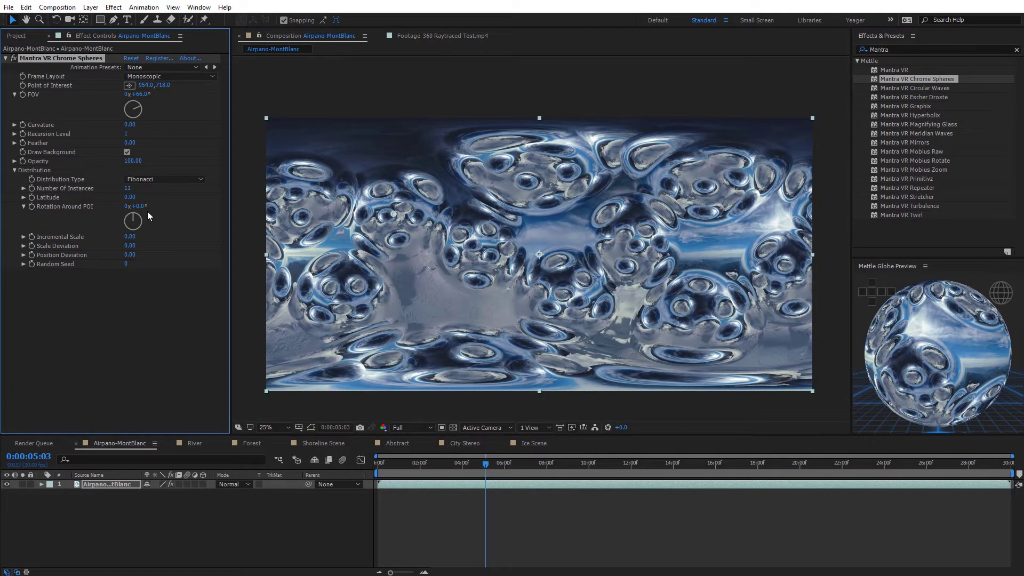
Vary the sphere distribution with Rotation Around POI 48°, Incremental Scale -1, a higher Scale Deviation and Random Seed 270
{"action": "left_click_drag", "start_coordinate": [139, 206], "coordinate": [179, 221]}
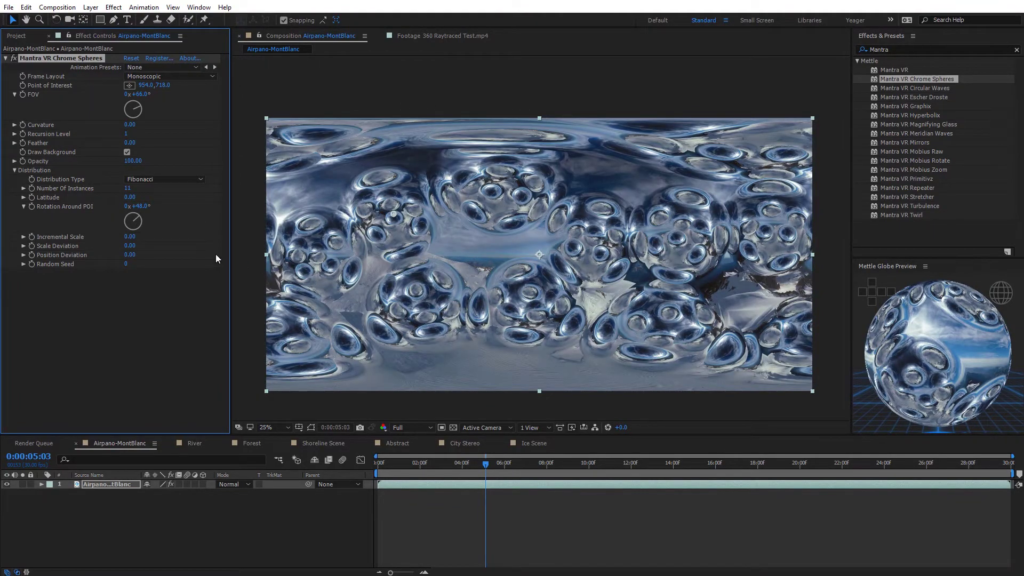
{"action": "mouse_move", "coordinate": [130, 237]}
{"action": "left_mouse_down"}
{"action": "mouse_move", "coordinate": [78, 236]}
{"action": "mouse_move", "coordinate": [142, 236]}
{"action": "mouse_move", "coordinate": [98, 249]}
{"action": "mouse_move", "coordinate": [161, 248]}
{"action": "mouse_move", "coordinate": [139, 253]}
{"action": "left_mouse_up"}
{"action": "left_click", "coordinate": [130, 254]}
{"action": "type", "text": "45"}
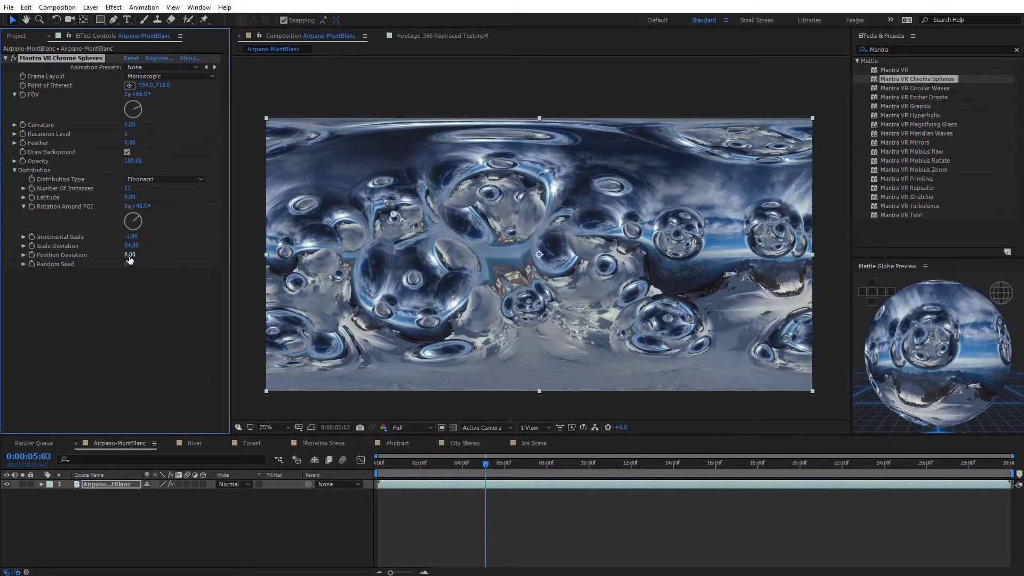
{"action": "key", "text": "Return"}
{"action": "mouse_move", "coordinate": [135, 255]}
{"action": "left_mouse_down"}
{"action": "mouse_move", "coordinate": [107, 258]}
{"action": "mouse_move", "coordinate": [143, 265]}
{"action": "left_mouse_up"}
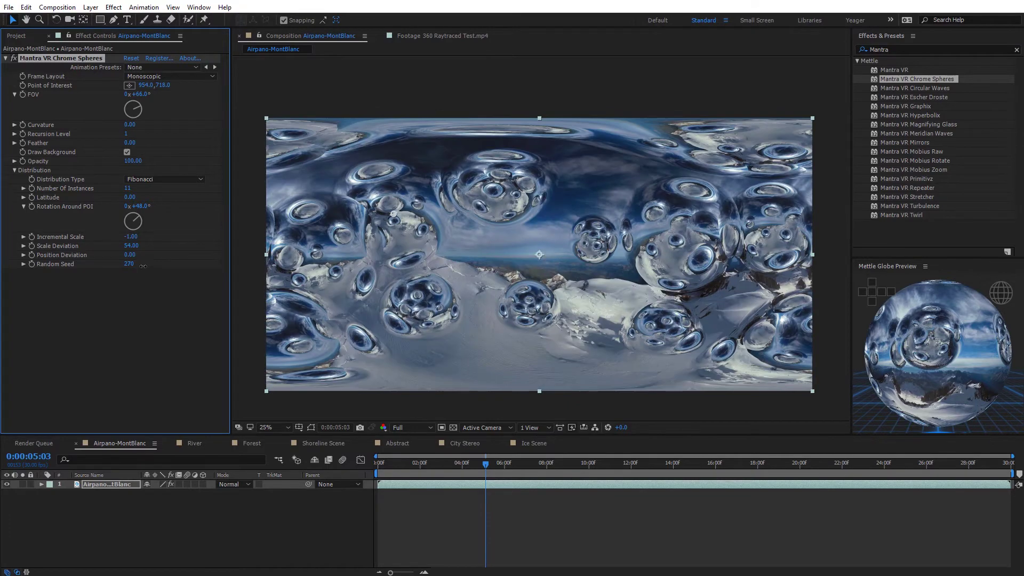
Disable and collapse the Chrome Spheres effect, and apply Mantra VR Escher Droste to the footage
{"action": "left_click", "coordinate": [15, 58]}
{"action": "left_click", "coordinate": [5, 58]}
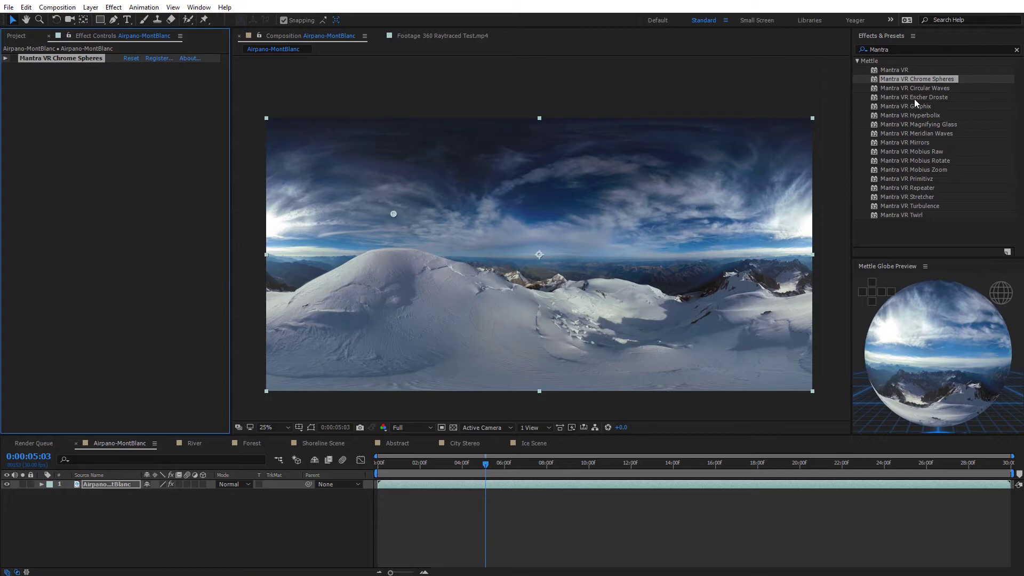
{"action": "left_click_drag", "start_coordinate": [920, 98], "coordinate": [594, 268]}
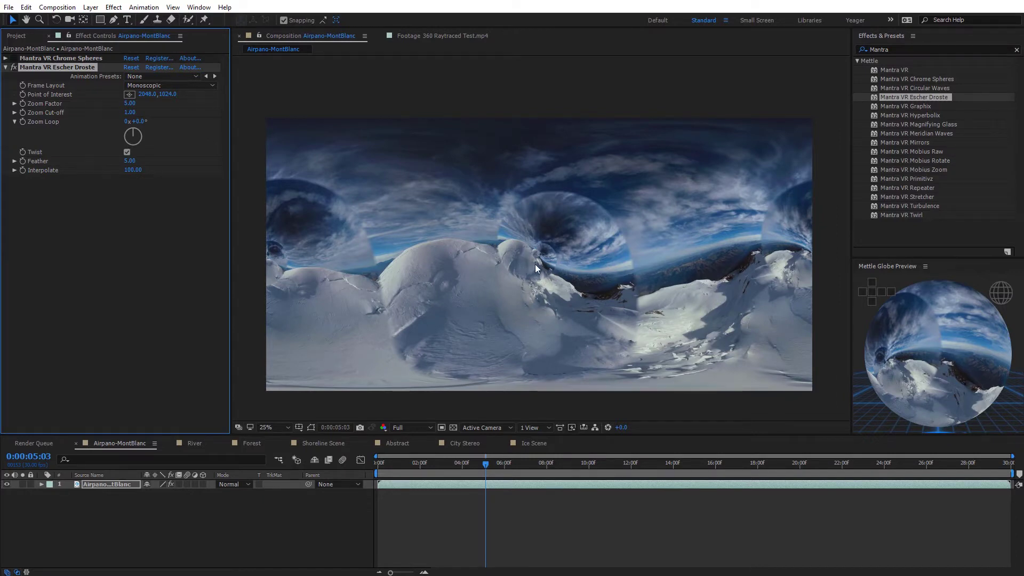
Try the Escher Droste Zoom Loop at about 2x+167°
{"action": "scroll", "coordinate": [550, 267], "scroll_direction": "up", "scroll_amount": 1}
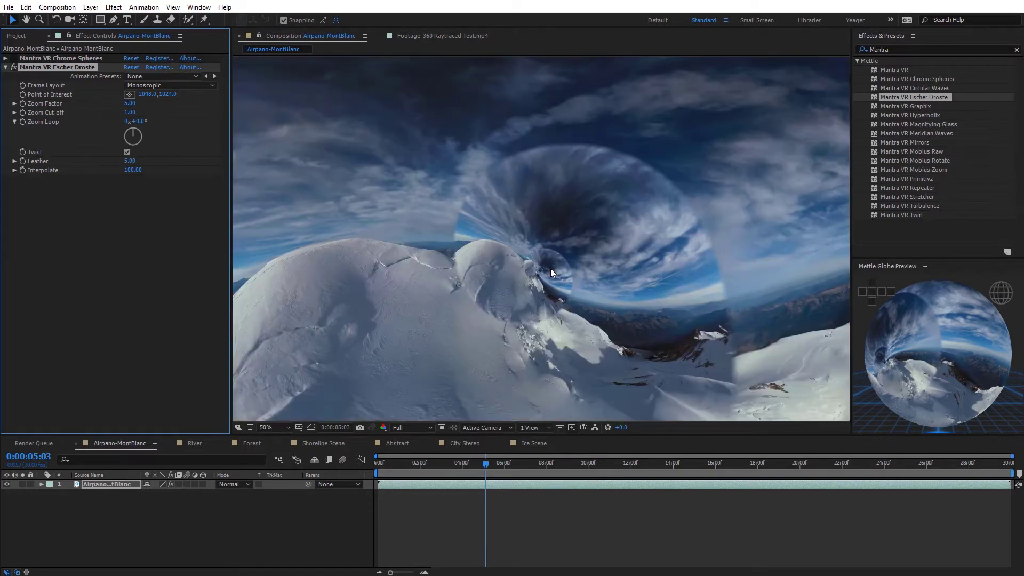
{"action": "scroll", "coordinate": [552, 271], "scroll_direction": "down", "scroll_amount": 1}
{"action": "scroll", "coordinate": [549, 272], "scroll_direction": "up", "scroll_amount": 1}
{"action": "left_click_drag", "start_coordinate": [140, 122], "coordinate": [690, 207]}
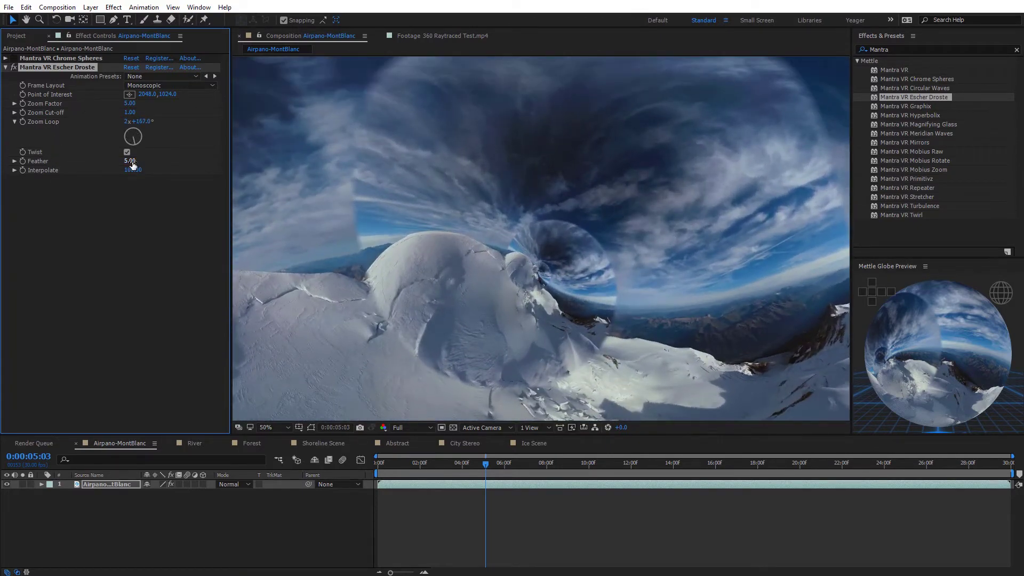
Set the Escher Droste Zoom Loop to 2x+152°, trying Feather at 100 before lowering it to 0
{"action": "left_click_drag", "start_coordinate": [133, 164], "coordinate": [179, 164]}
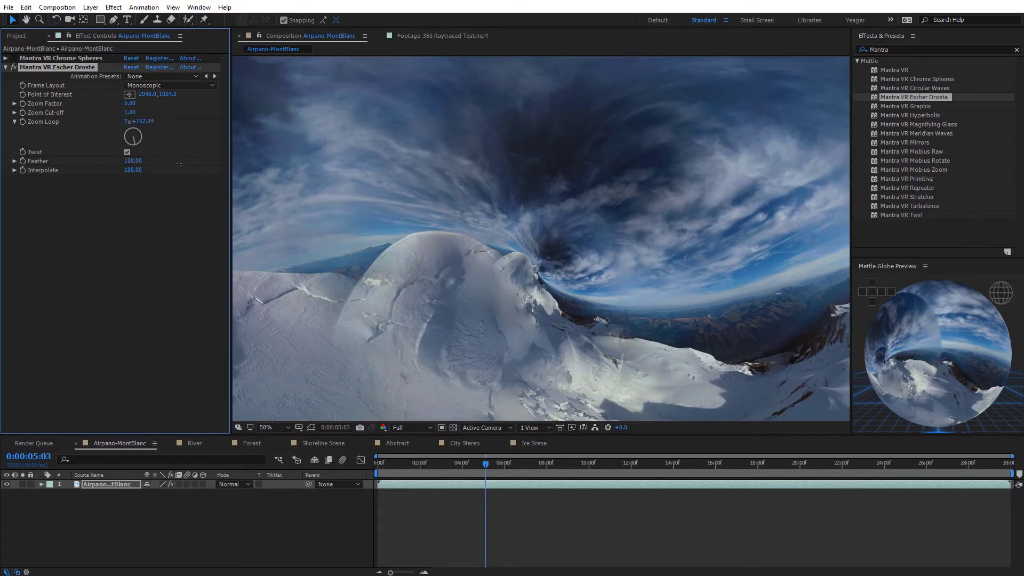
{"action": "scroll", "coordinate": [469, 267], "scroll_direction": "down", "scroll_amount": 2}
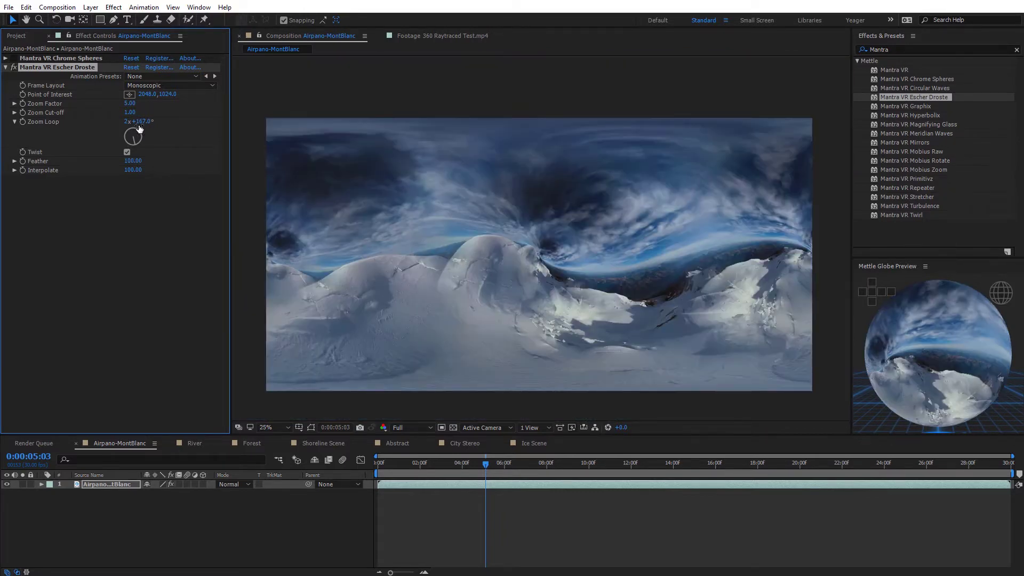
{"action": "left_click_drag", "start_coordinate": [139, 129], "coordinate": [163, 150]}
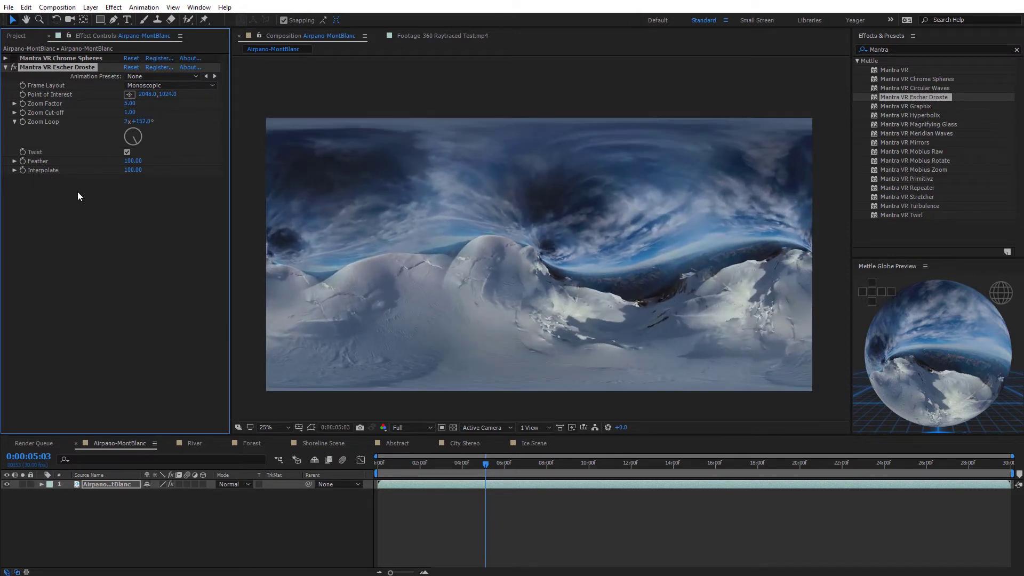
{"action": "left_click_drag", "start_coordinate": [132, 161], "coordinate": [60, 161]}
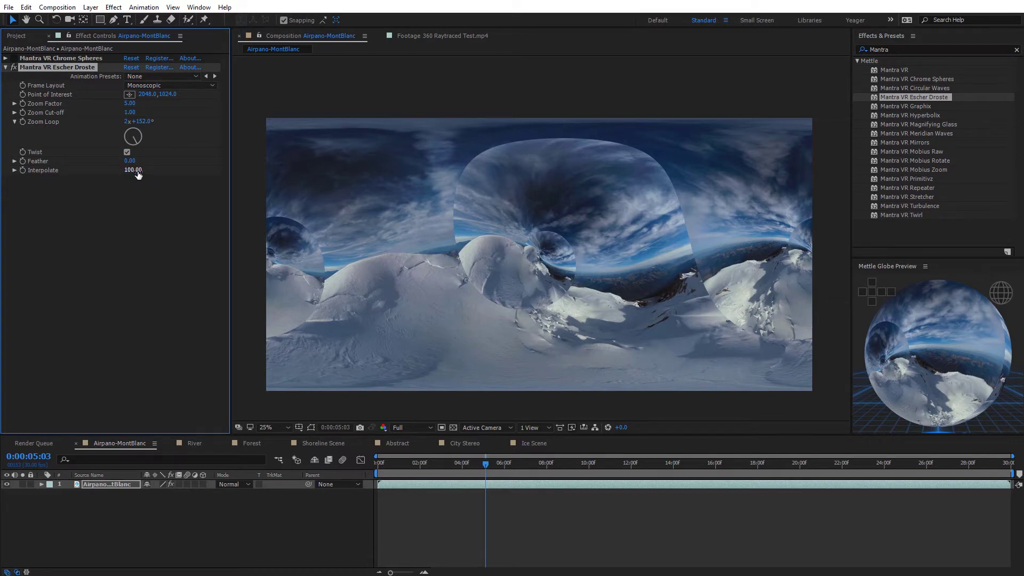
Lower Interpolate to 0, preview the keyframed Escher Droste animation, and return to the first frame
{"action": "left_click_drag", "start_coordinate": [139, 174], "coordinate": [78, 170]}
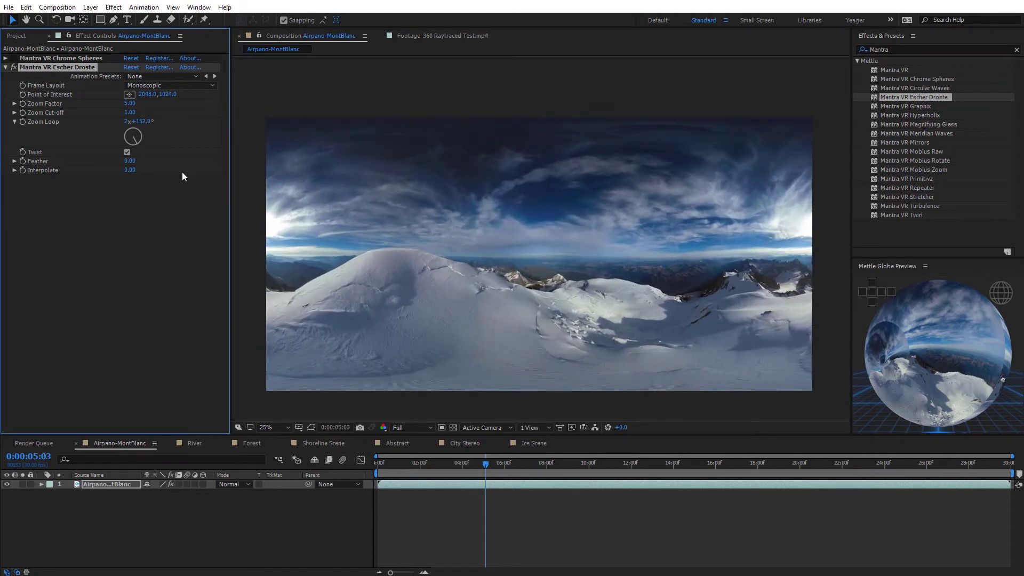
{"action": "key", "text": "space"}
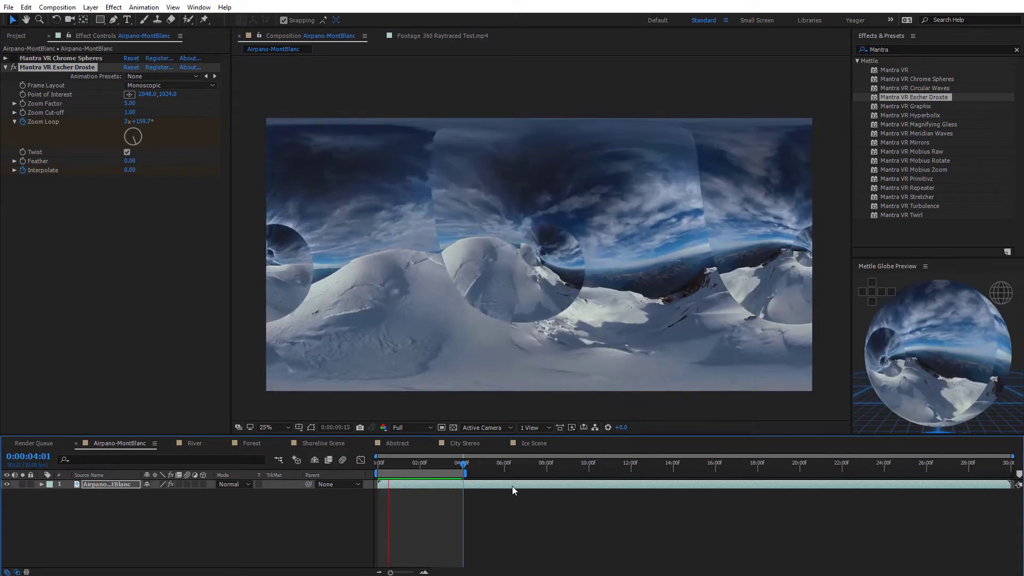
{"action": "key", "text": "Home"}
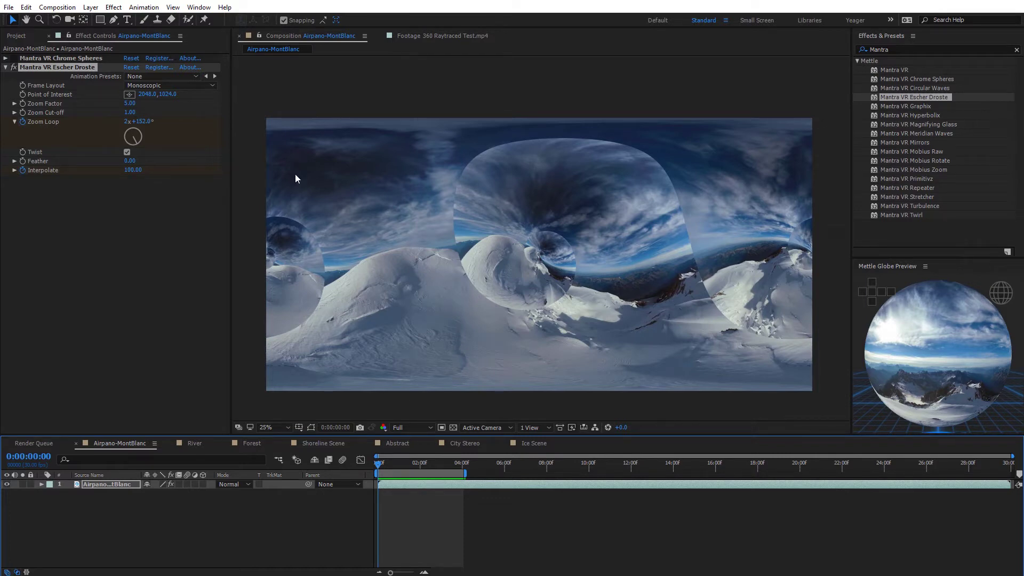
Enable the Chrome Spheres effect again and move it below Escher Droste in the effect order
{"action": "left_click", "coordinate": [14, 59]}
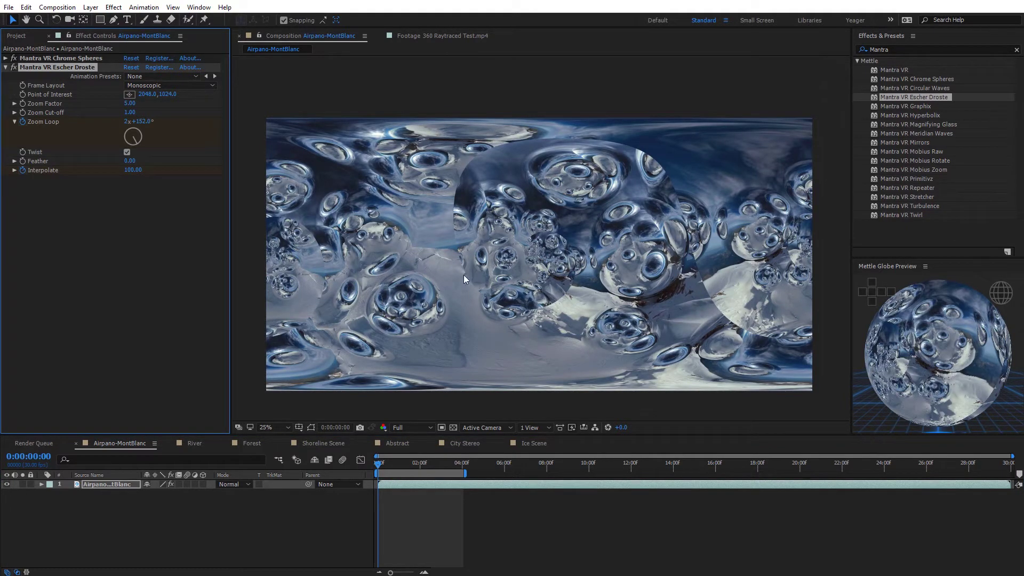
{"action": "mouse_move", "coordinate": [380, 468]}
{"action": "left_mouse_down"}
{"action": "mouse_move", "coordinate": [446, 465]}
{"action": "mouse_move", "coordinate": [361, 463]}
{"action": "left_mouse_up"}
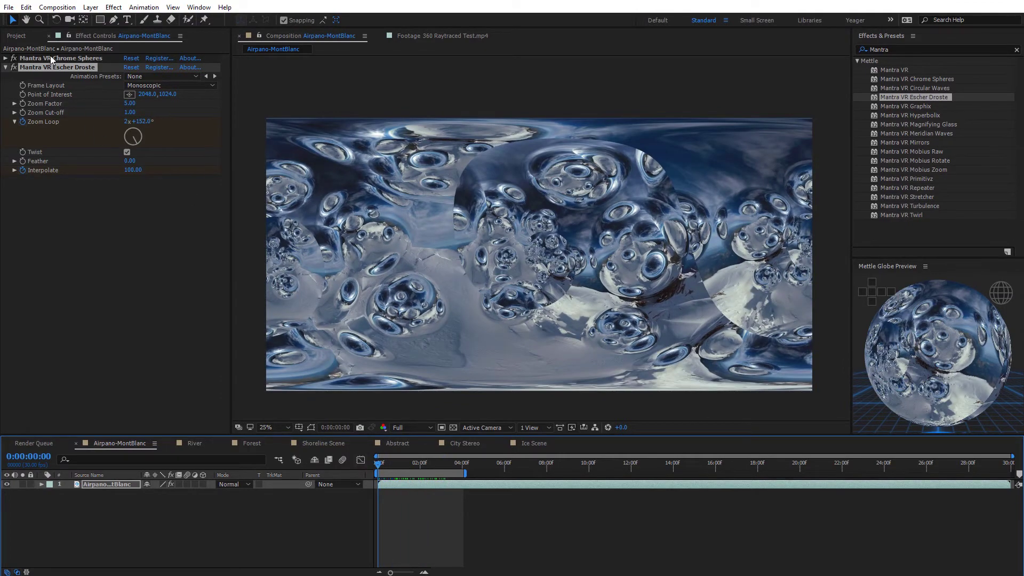
{"action": "left_click_drag", "start_coordinate": [50, 56], "coordinate": [111, 212]}
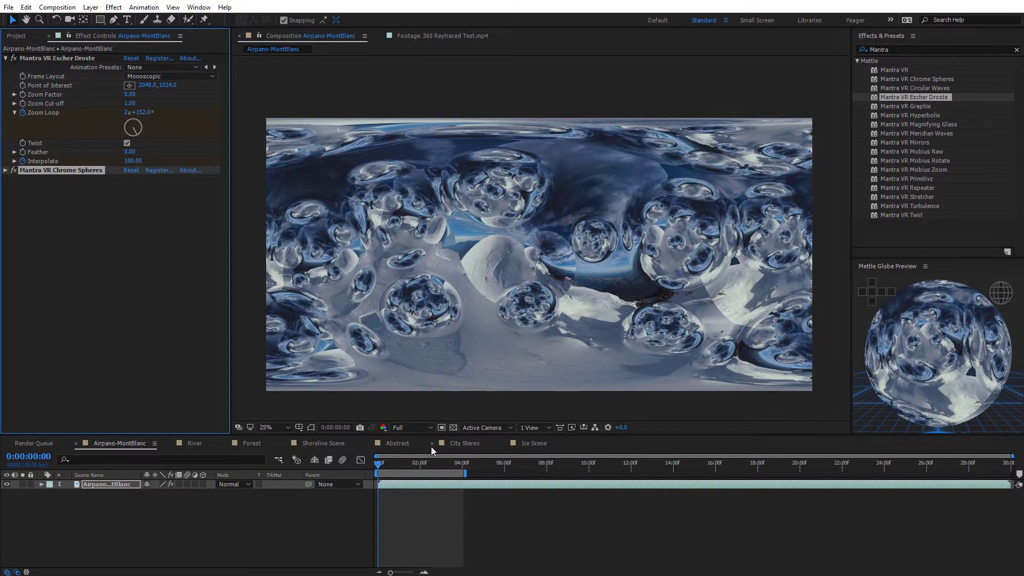
Scrub through the start of the composition to 0:00:02:15 to view the combined Escher Droste and Chrome Spheres animation
{"action": "left_click_drag", "start_coordinate": [385, 464], "coordinate": [355, 468]}
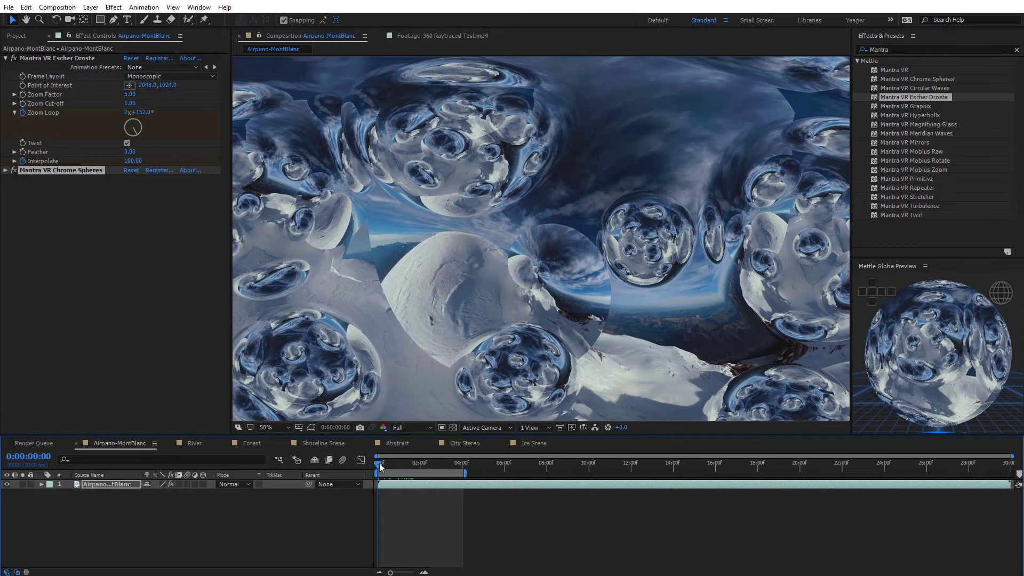
{"action": "left_click", "coordinate": [380, 464]}
{"action": "left_click_drag", "start_coordinate": [380, 464], "coordinate": [430, 460]}
{"action": "scroll", "coordinate": [472, 268], "scroll_direction": "down", "scroll_amount": 2}
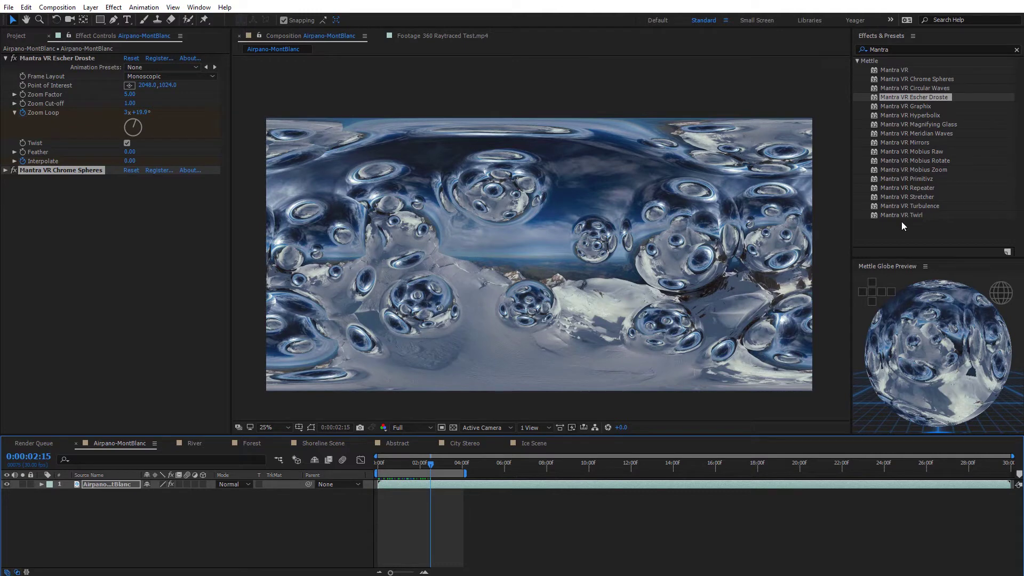
Switch to the River composition and apply the Mantra VR effect to its footage with a Monoscopic frame layout
{"action": "left_click_drag", "start_coordinate": [430, 464], "coordinate": [427, 466]}
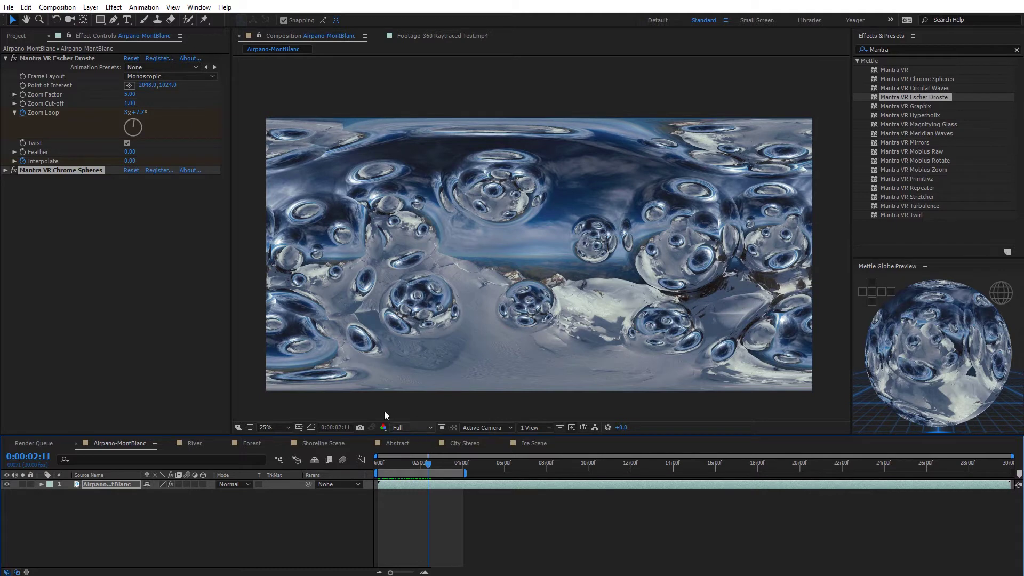
{"action": "left_click", "coordinate": [195, 444]}
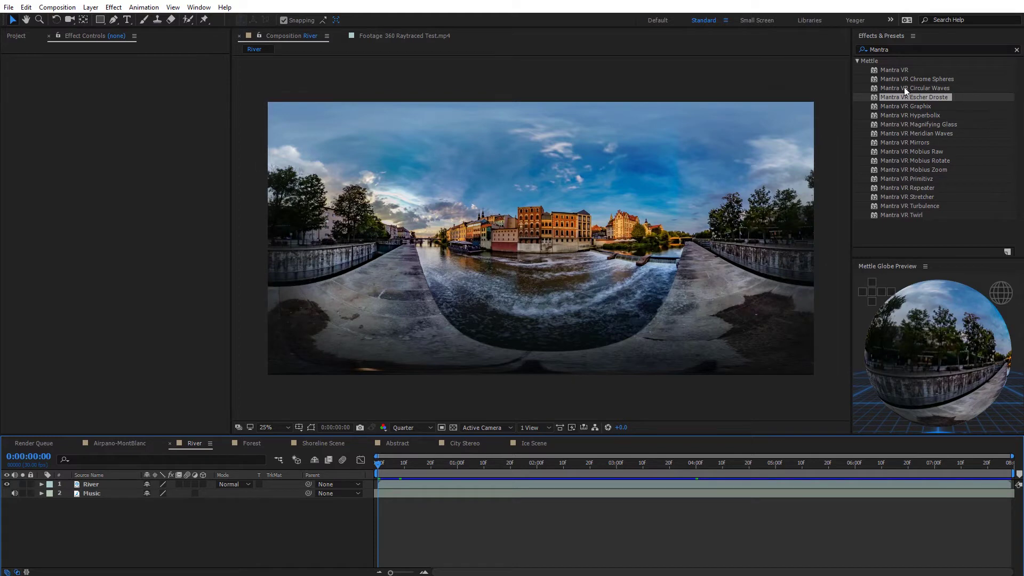
{"action": "left_click_drag", "start_coordinate": [901, 70], "coordinate": [489, 287]}
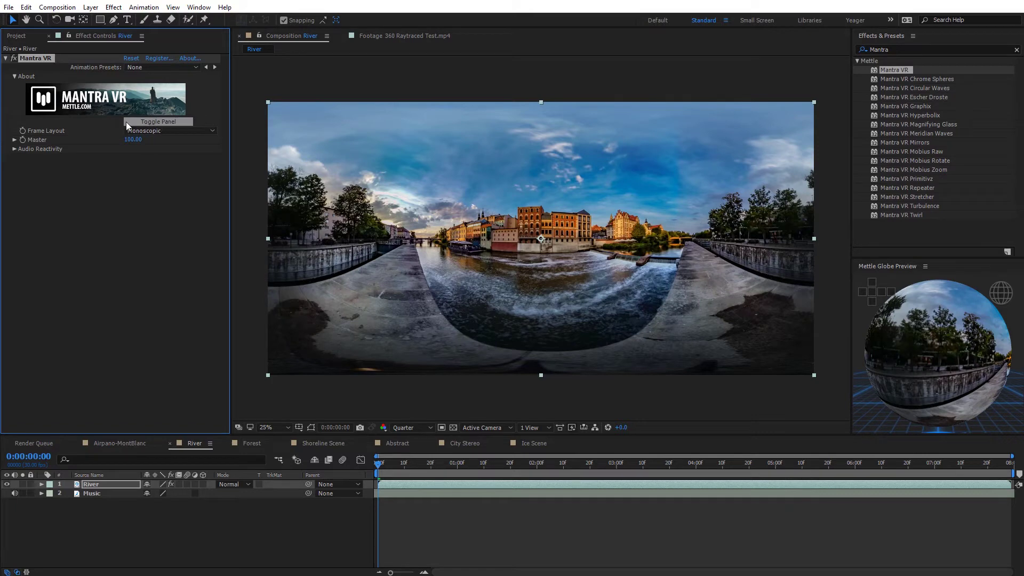
{"action": "left_click", "coordinate": [155, 130]}
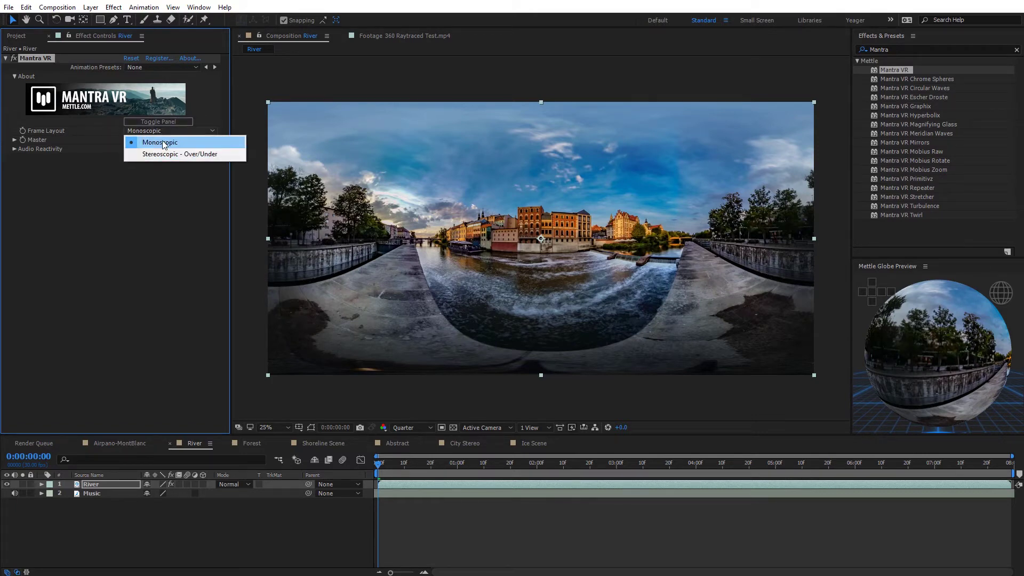
{"action": "left_click", "coordinate": [163, 142]}
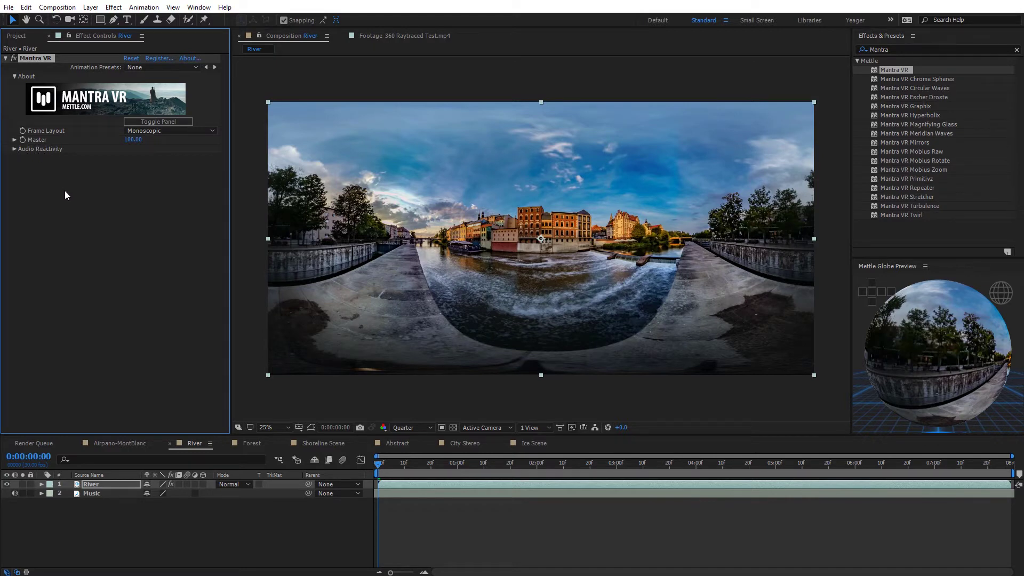
Open the Mantra VR panel and look through its available controls, effects and presets
{"action": "left_click", "coordinate": [165, 122]}
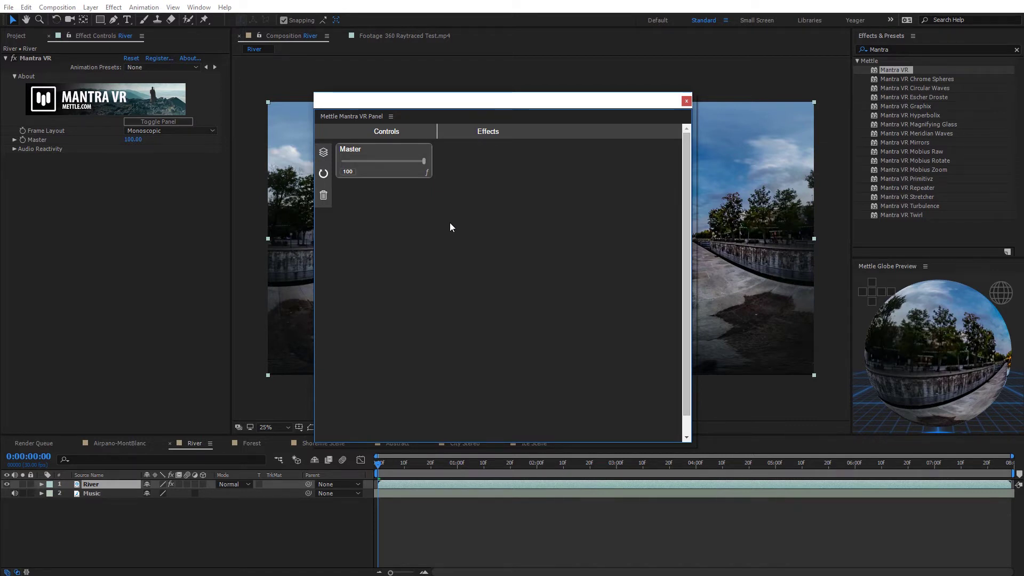
{"action": "left_click", "coordinate": [411, 135]}
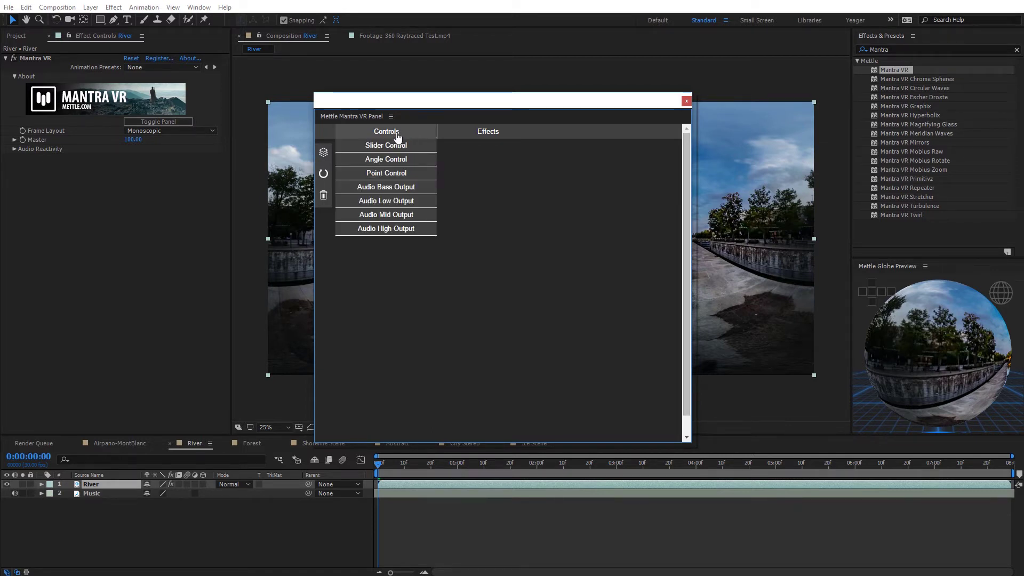
{"action": "mouse_move", "coordinate": [513, 132]}
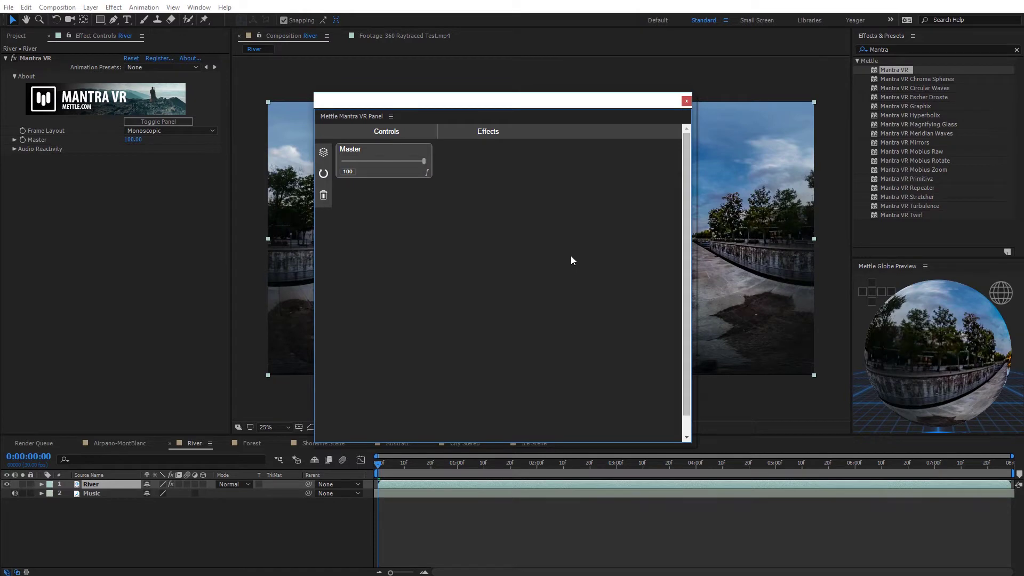
{"action": "mouse_move", "coordinate": [323, 152]}
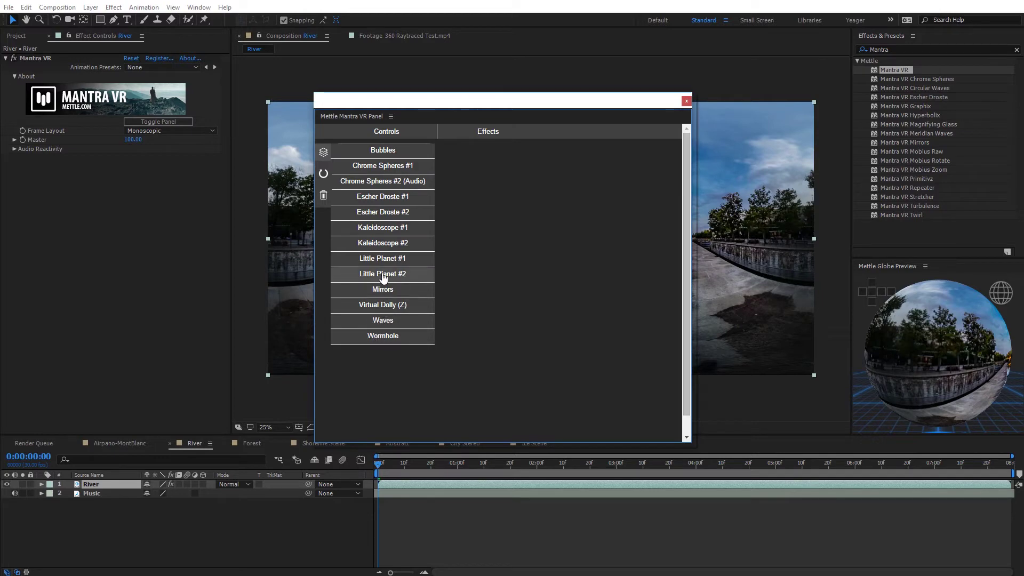
Load the Waves preset on the River footage, preview its animation and return to the first frame
{"action": "left_click", "coordinate": [391, 322]}
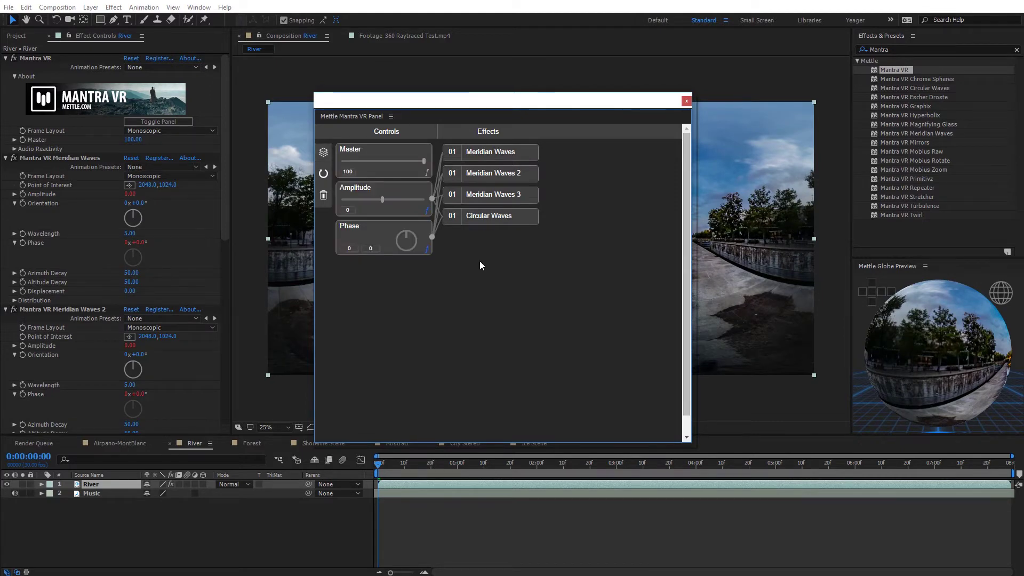
{"action": "left_click_drag", "start_coordinate": [422, 102], "coordinate": [992, 164]}
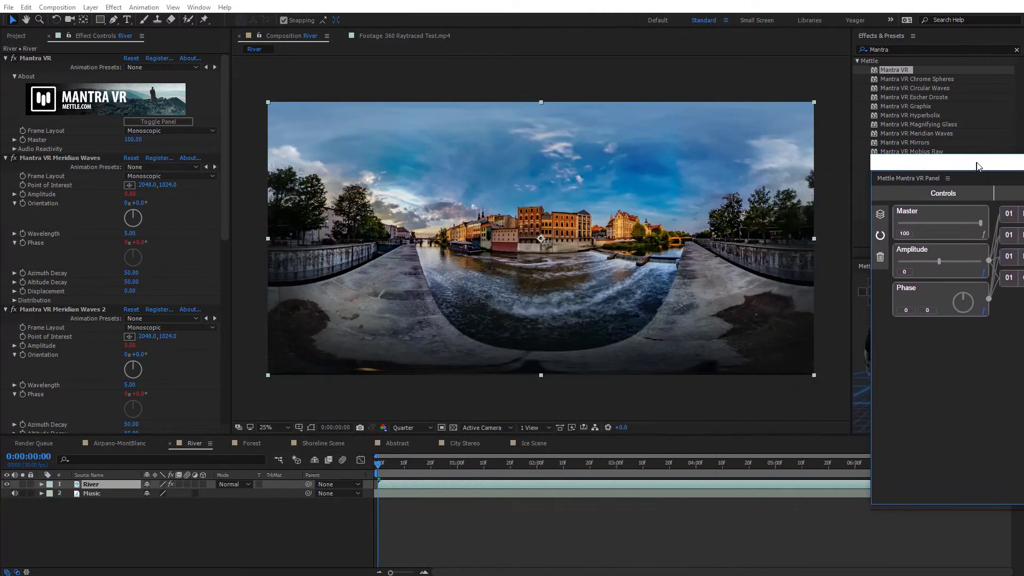
{"action": "left_click", "coordinate": [385, 467]}
{"action": "left_click_drag", "start_coordinate": [384, 467], "coordinate": [363, 466]}
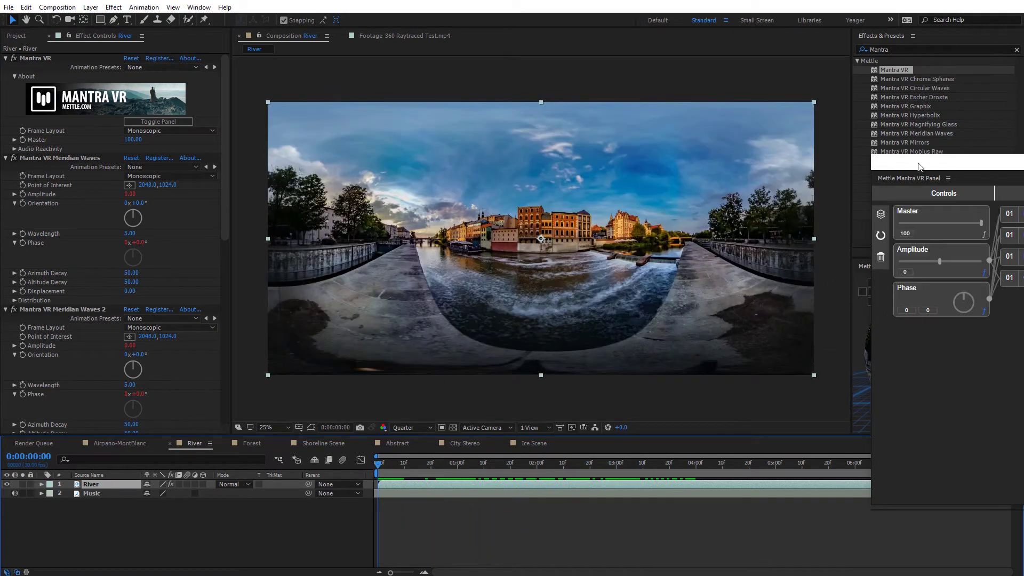
Examine the Meridian Waves, Circular Waves, Amplitude and Phase settings that the Waves preset stacks on the River layer
{"action": "left_click_drag", "start_coordinate": [920, 167], "coordinate": [503, 155]}
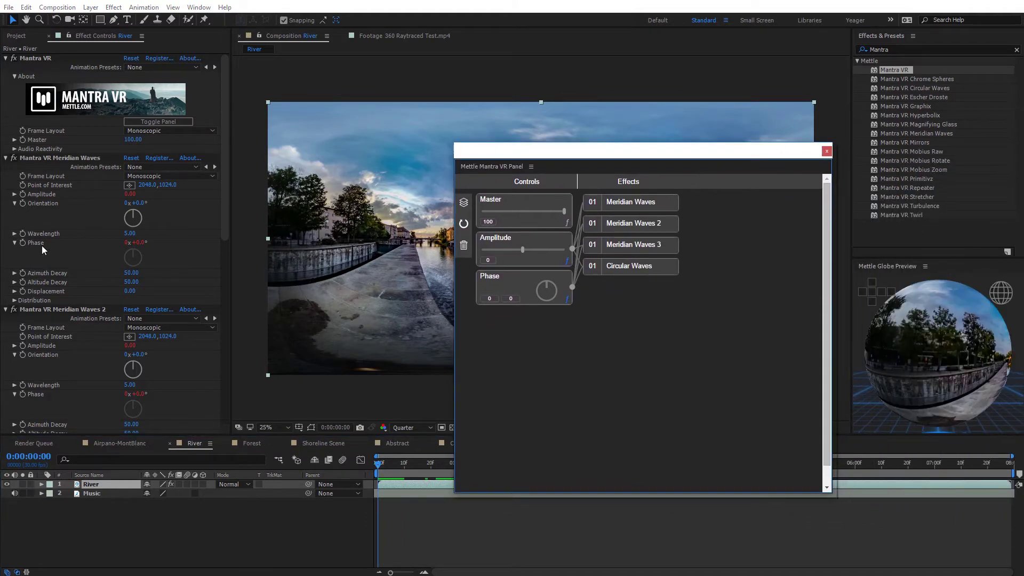
{"action": "left_click_drag", "start_coordinate": [224, 130], "coordinate": [224, 177]}
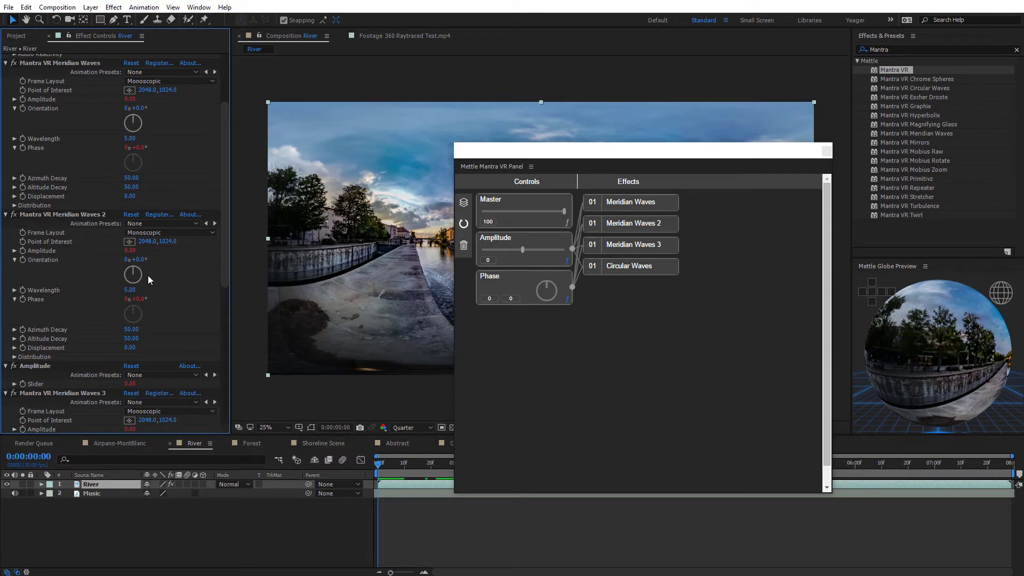
{"action": "left_click_drag", "start_coordinate": [226, 218], "coordinate": [231, 361]}
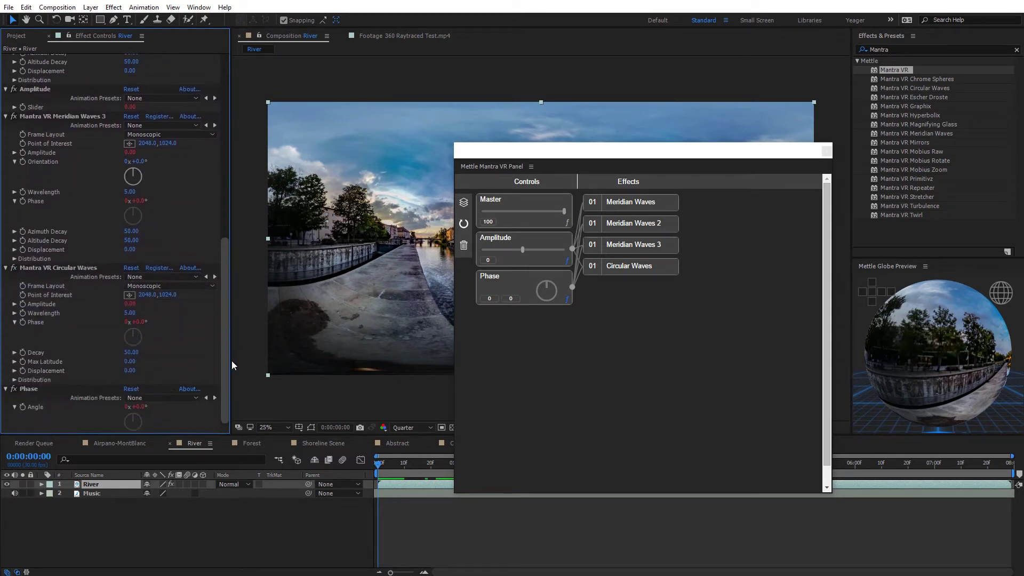
{"action": "left_click_drag", "start_coordinate": [224, 267], "coordinate": [209, 56]}
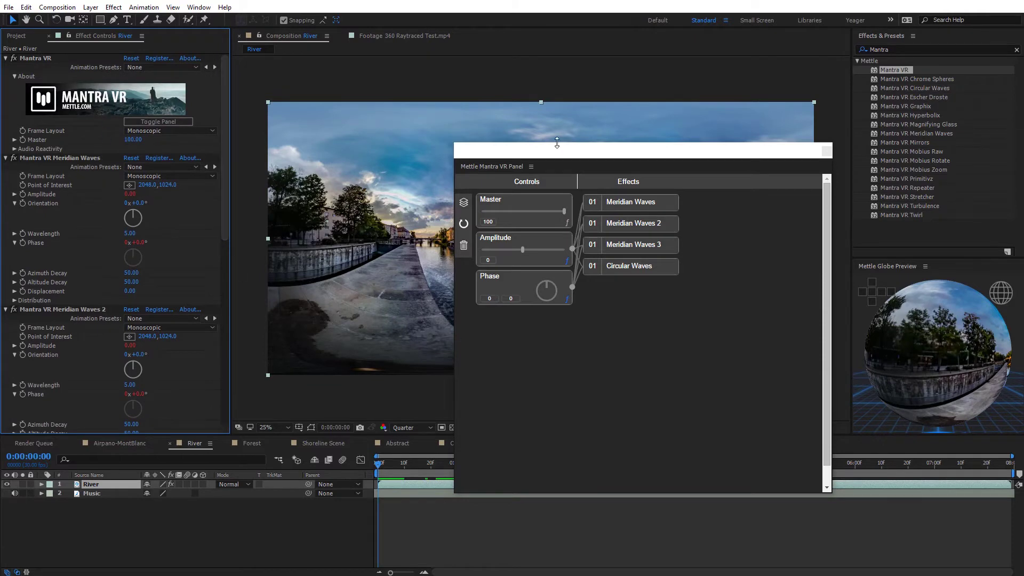
Delete all of the Waves preset's effects and controls from the Mantra VR setup
{"action": "left_click_drag", "start_coordinate": [556, 145], "coordinate": [434, 132]}
{"action": "mouse_move", "coordinate": [498, 248]}
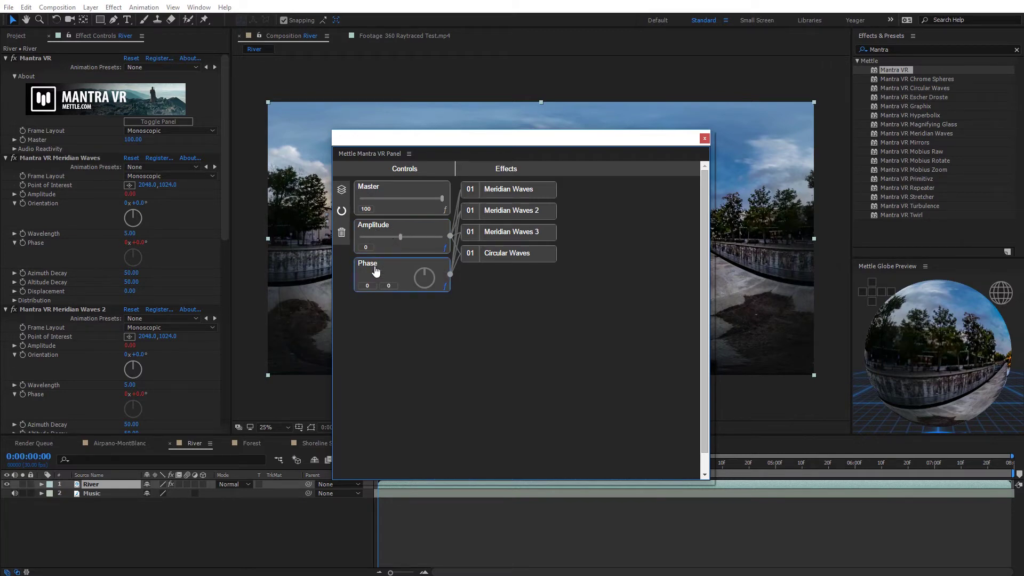
{"action": "left_click", "coordinate": [395, 278]}
{"action": "left_click", "coordinate": [342, 233]}
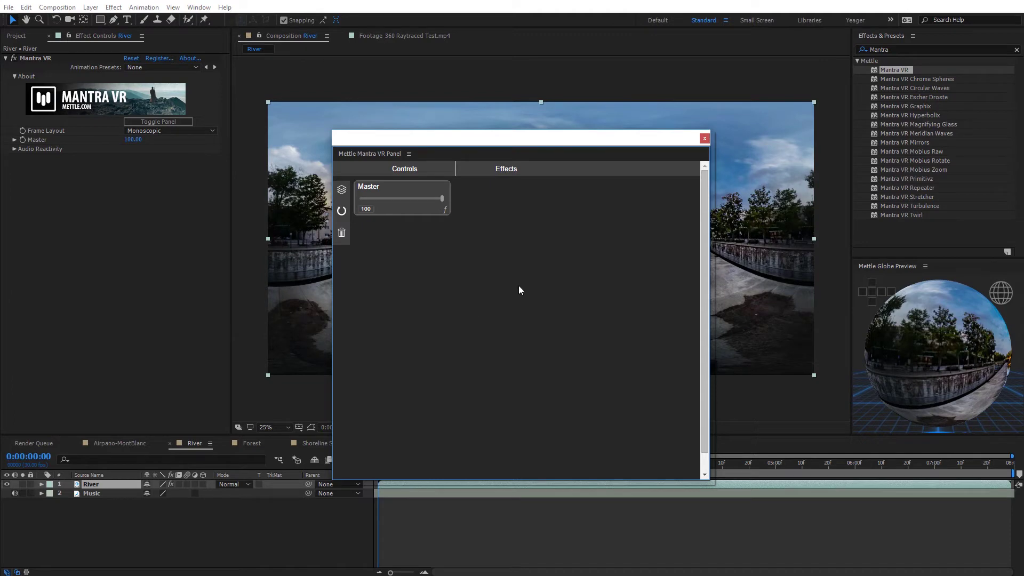
Add the Circular Waves and Twirl effects to the River layer from the Mantra VR panel
{"action": "left_click", "coordinate": [515, 168]}
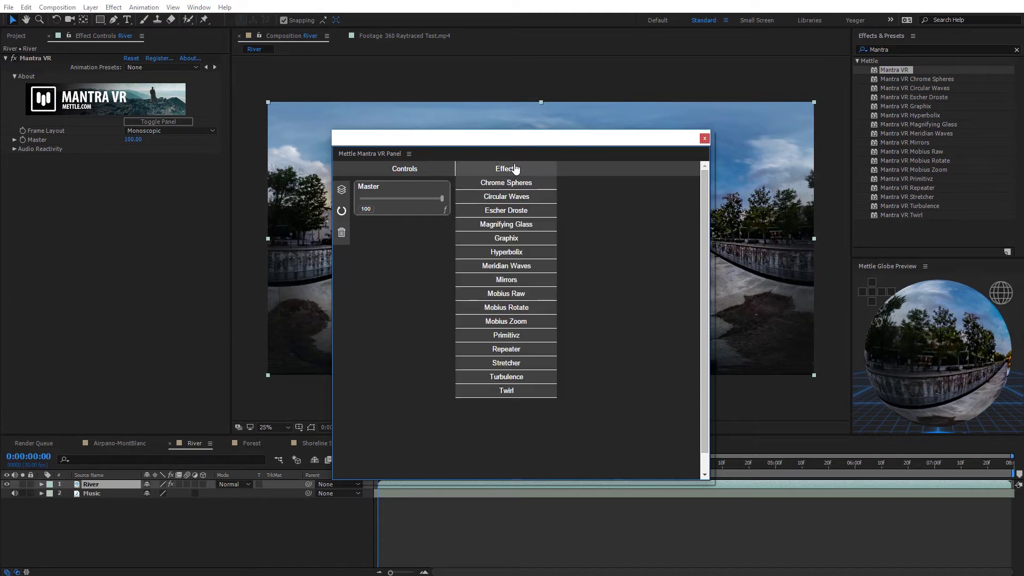
{"action": "left_click", "coordinate": [516, 197]}
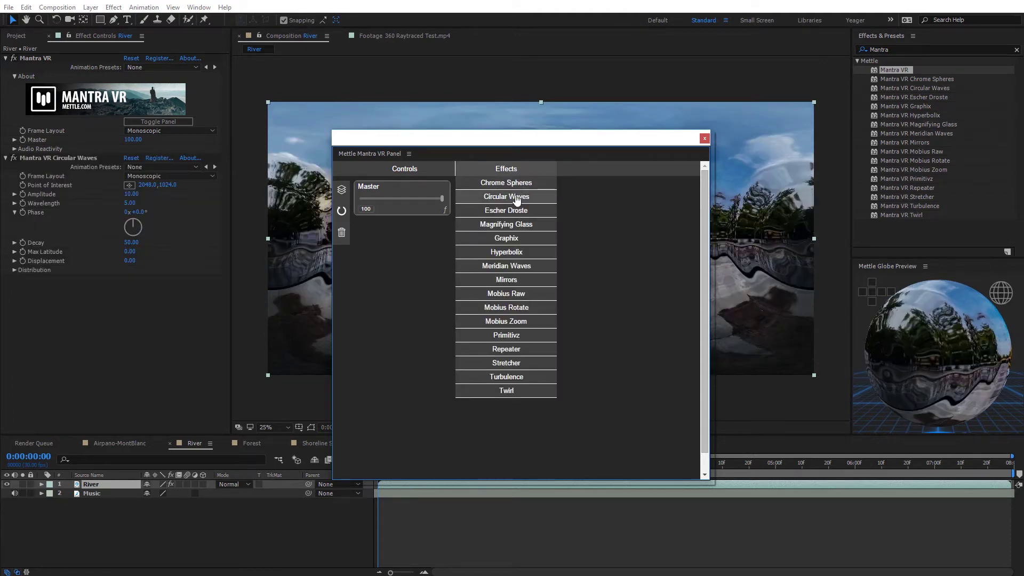
{"action": "left_click", "coordinate": [541, 178]}
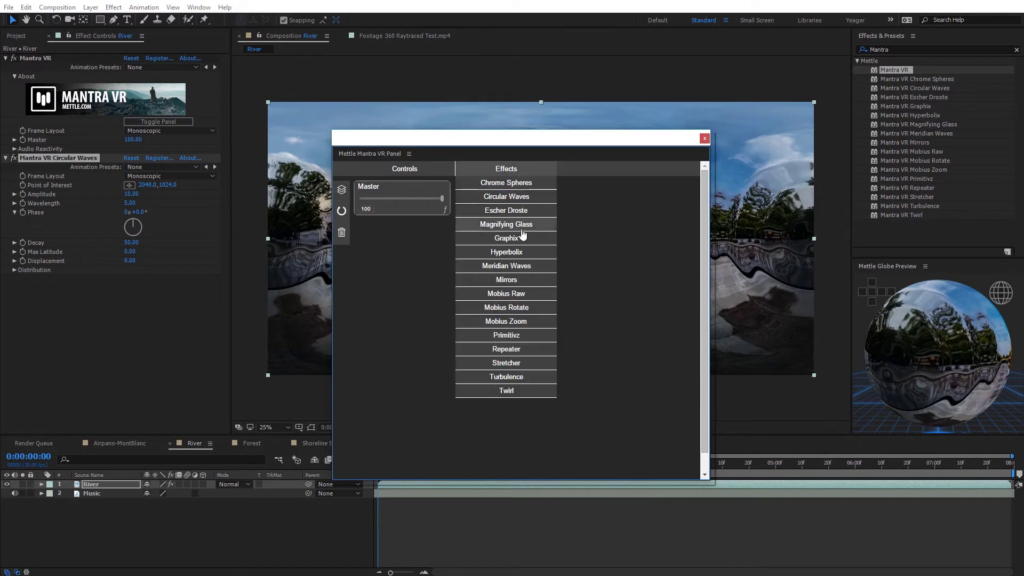
{"action": "left_click", "coordinate": [509, 388]}
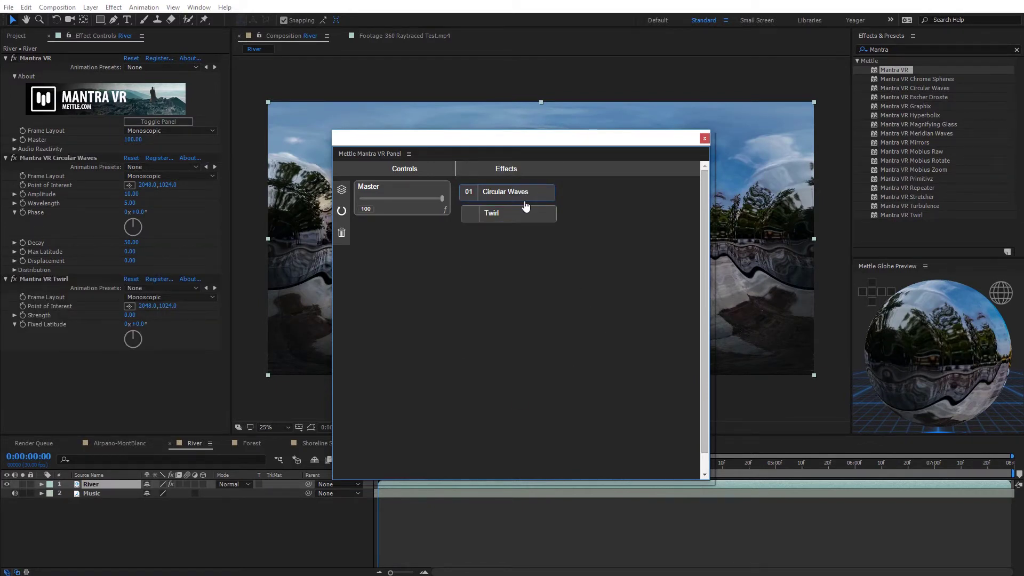
Space the Circular Waves and Twirl nodes apart and inspect their linkable parameters
{"action": "left_click_drag", "start_coordinate": [526, 206], "coordinate": [582, 210]}
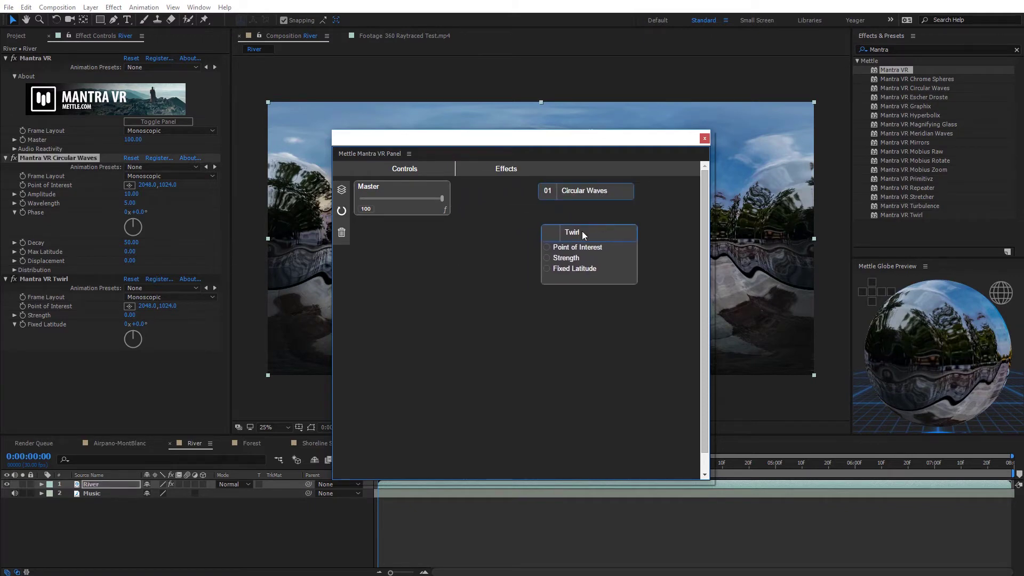
{"action": "left_click", "coordinate": [582, 232]}
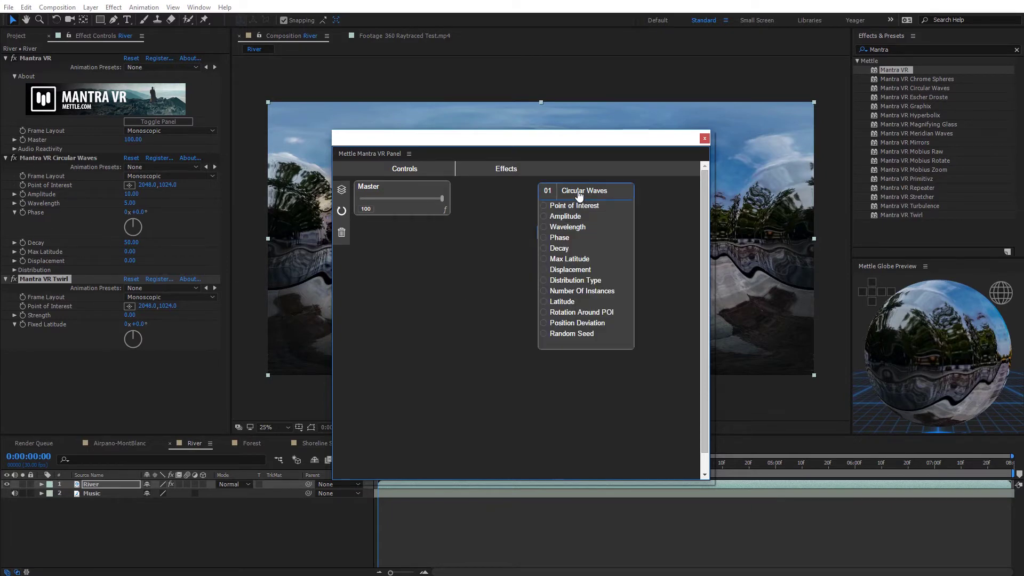
{"action": "mouse_move", "coordinate": [580, 195]}
{"action": "left_mouse_down"}
{"action": "mouse_move", "coordinate": [617, 221]}
{"action": "mouse_move", "coordinate": [575, 261]}
{"action": "mouse_move", "coordinate": [582, 267]}
{"action": "mouse_move", "coordinate": [585, 199]}
{"action": "left_mouse_up"}
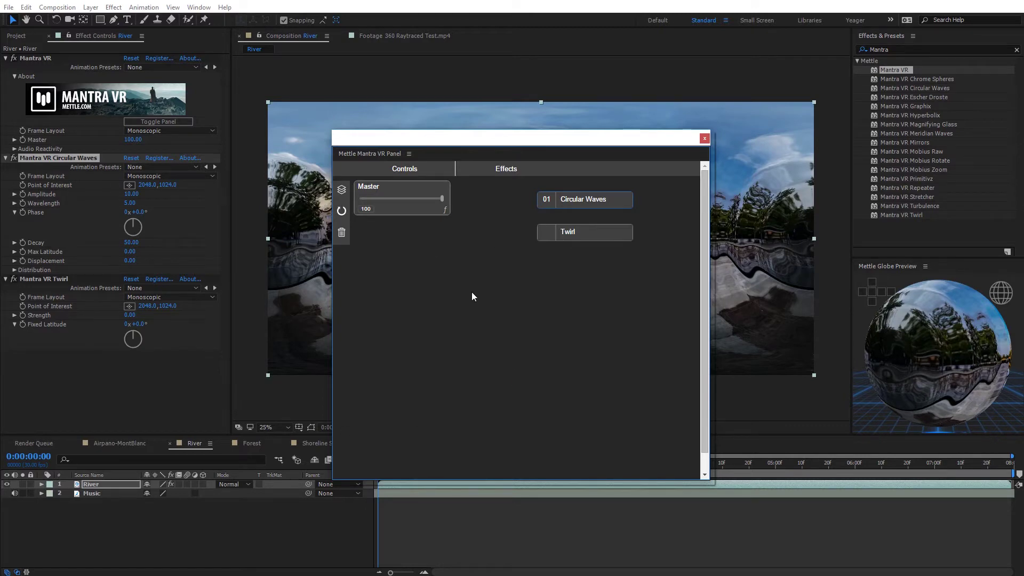
Add a Slider Control and link it to the Circular Waves Amplitude and the Twirl Strength
{"action": "mouse_move", "coordinate": [425, 175]}
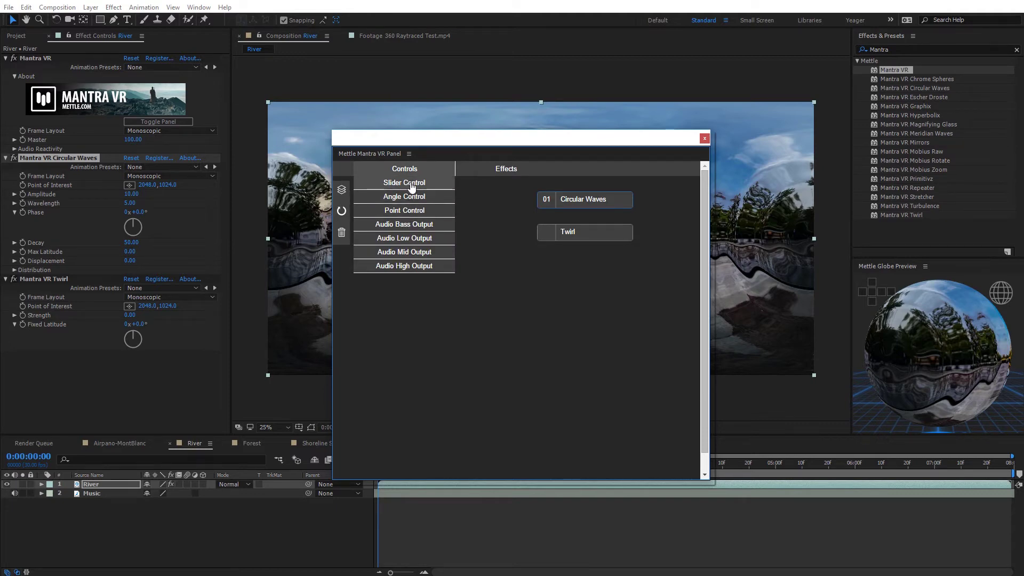
{"action": "left_click", "coordinate": [411, 185]}
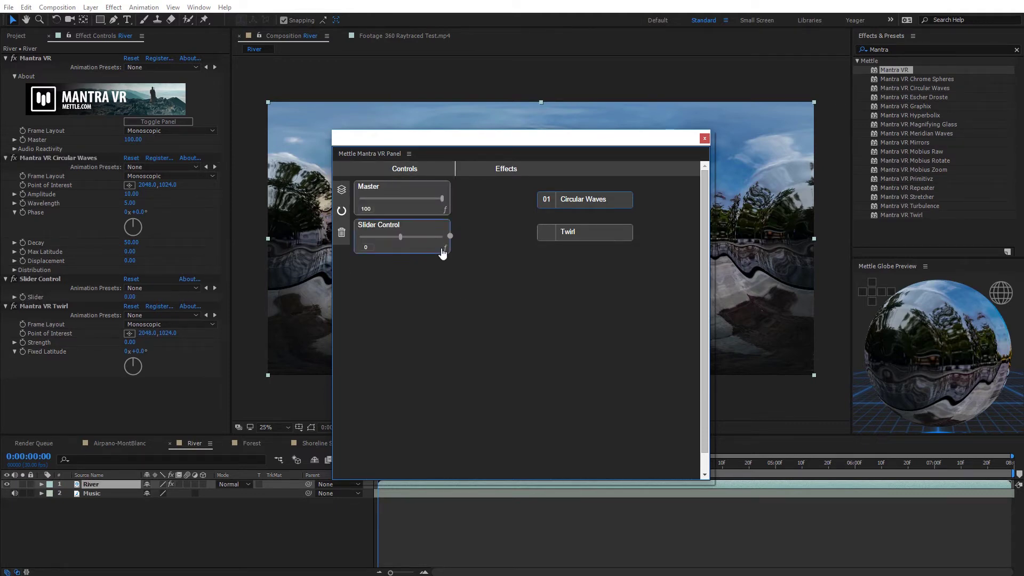
{"action": "mouse_move", "coordinate": [556, 233]}
{"action": "left_click_drag", "start_coordinate": [508, 220], "coordinate": [564, 227]}
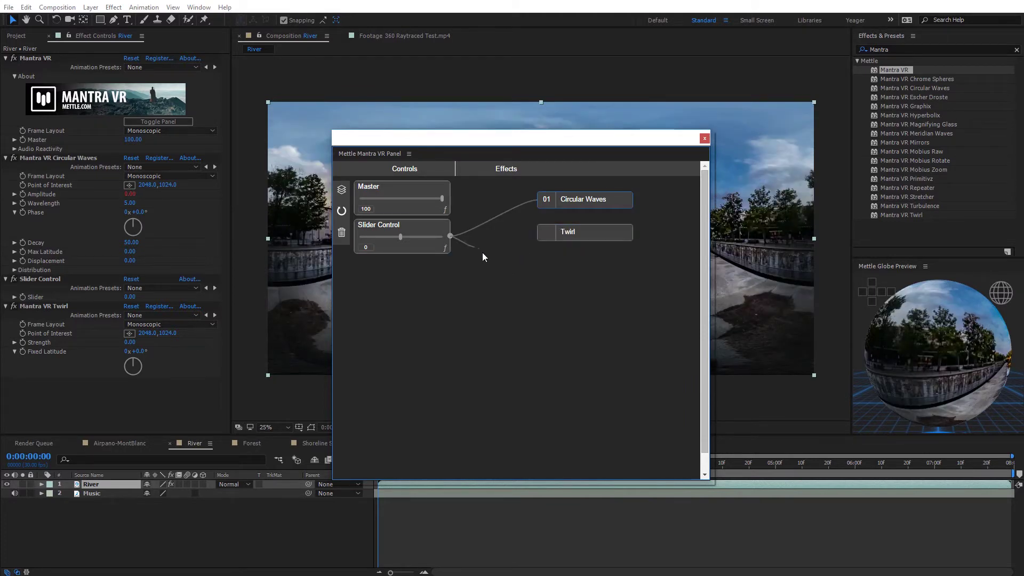
{"action": "left_click_drag", "start_coordinate": [482, 253], "coordinate": [563, 260]}
Uncover the composition view and set the linked Slider Control to 3
{"action": "left_click_drag", "start_coordinate": [448, 142], "coordinate": [462, 413]}
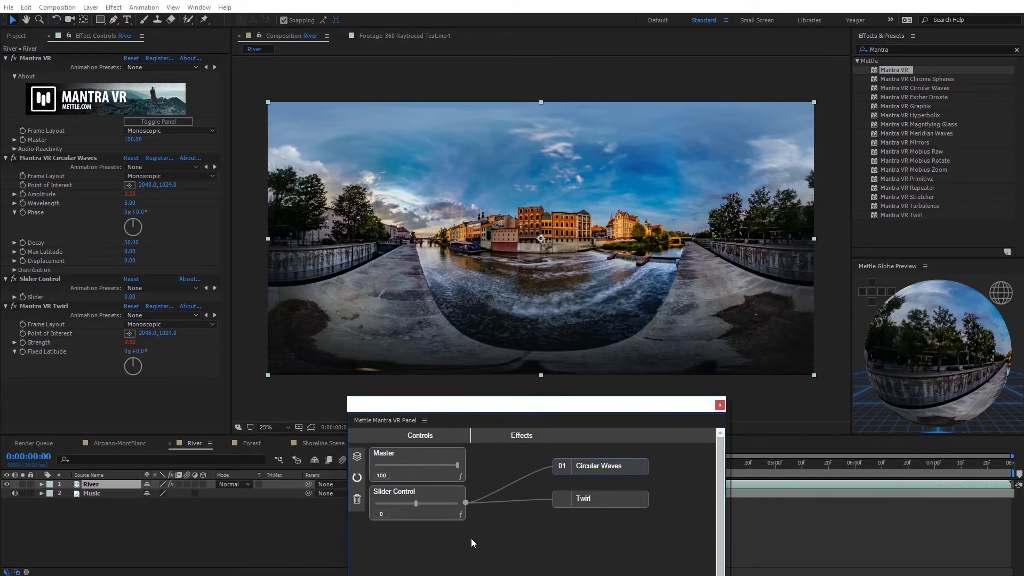
{"action": "mouse_move", "coordinate": [416, 503]}
{"action": "left_mouse_down"}
{"action": "mouse_move", "coordinate": [427, 504]}
{"action": "mouse_move", "coordinate": [418, 508]}
{"action": "left_mouse_up"}
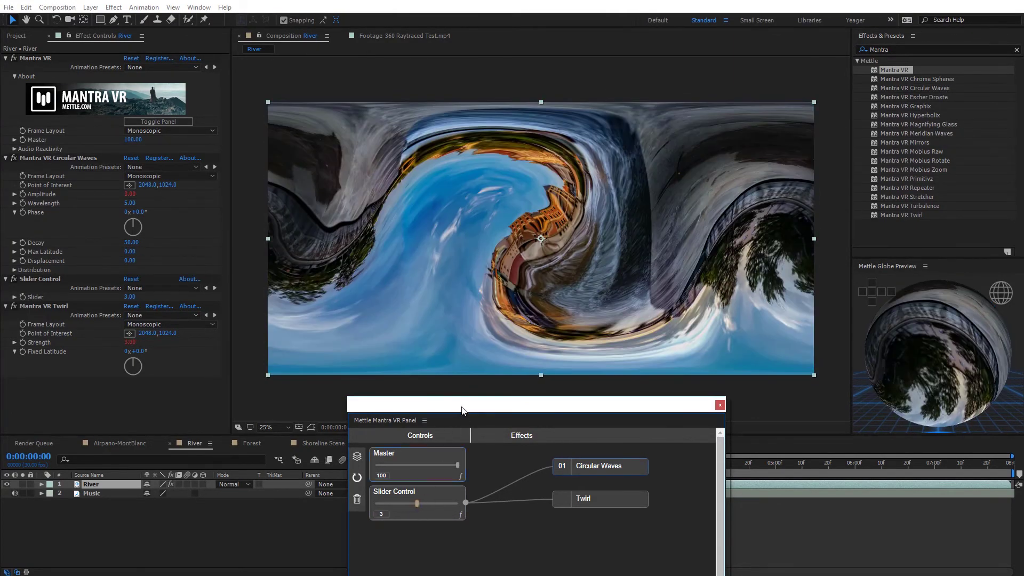
Delete the Slider Control, Circular Waves and Twirl from the setup and close the Mantra VR panel
{"action": "left_click_drag", "start_coordinate": [465, 404], "coordinate": [564, 147]}
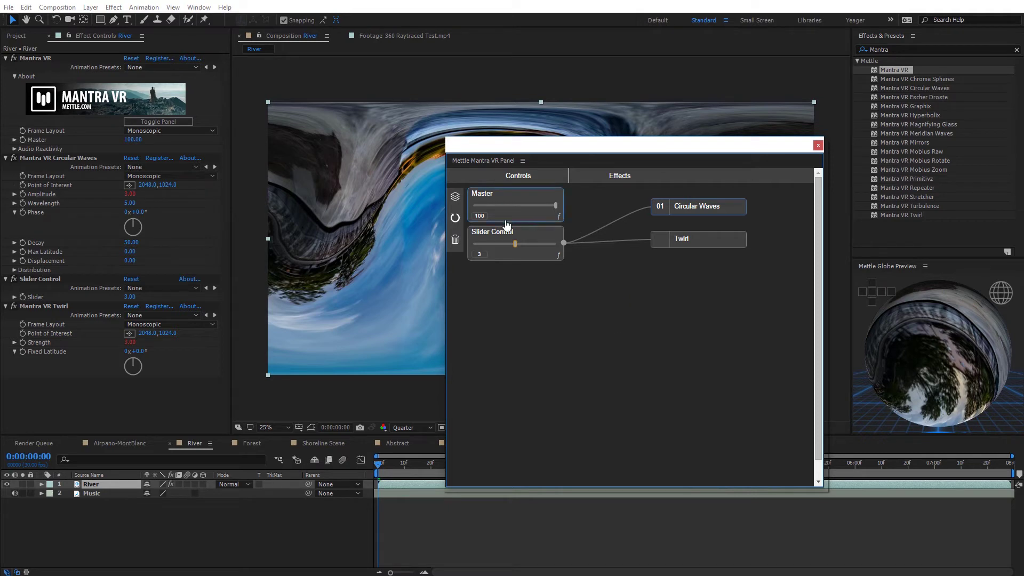
{"action": "left_click", "coordinate": [455, 239]}
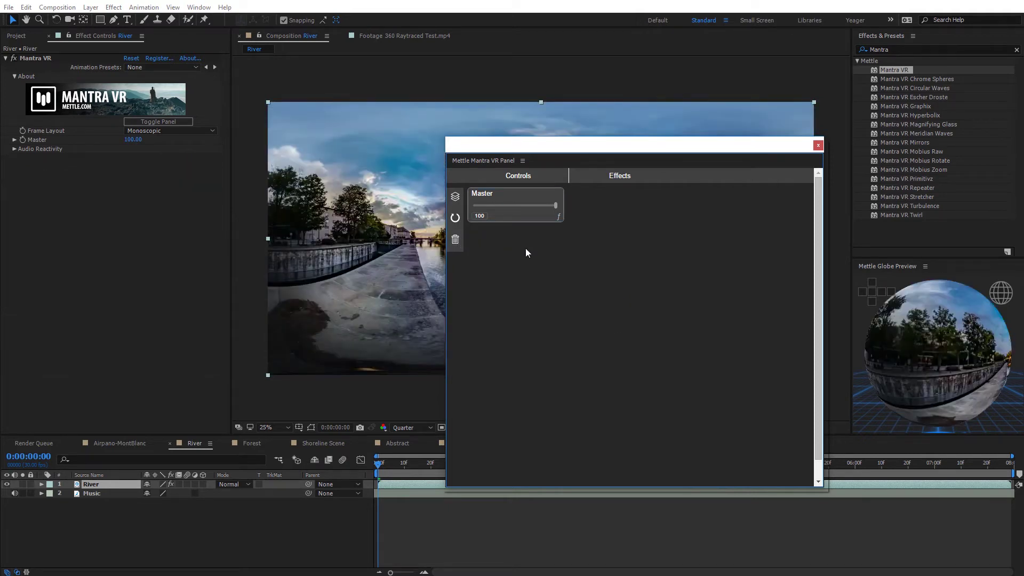
{"action": "left_click", "coordinate": [818, 145]}
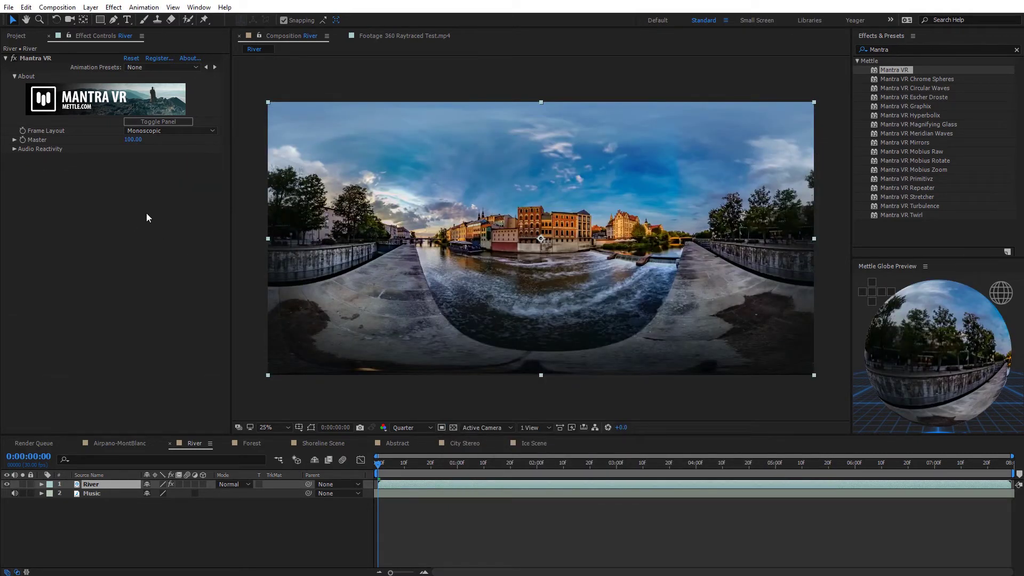
Set the Mantra VR audio reactivity to use the Music layer, with Low Midrange as the Effect on Master
{"action": "left_click", "coordinate": [14, 149]}
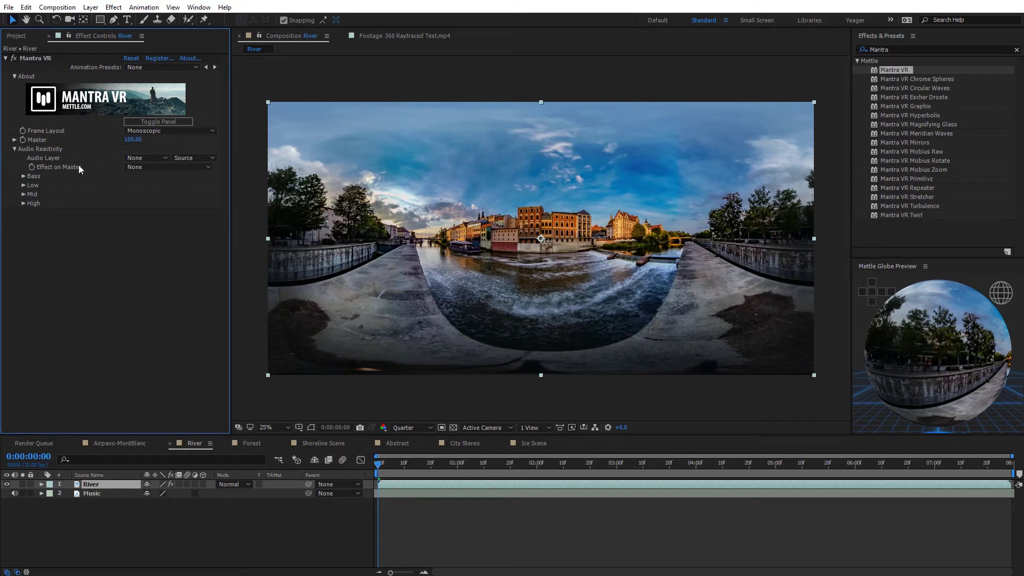
{"action": "left_click", "coordinate": [145, 158]}
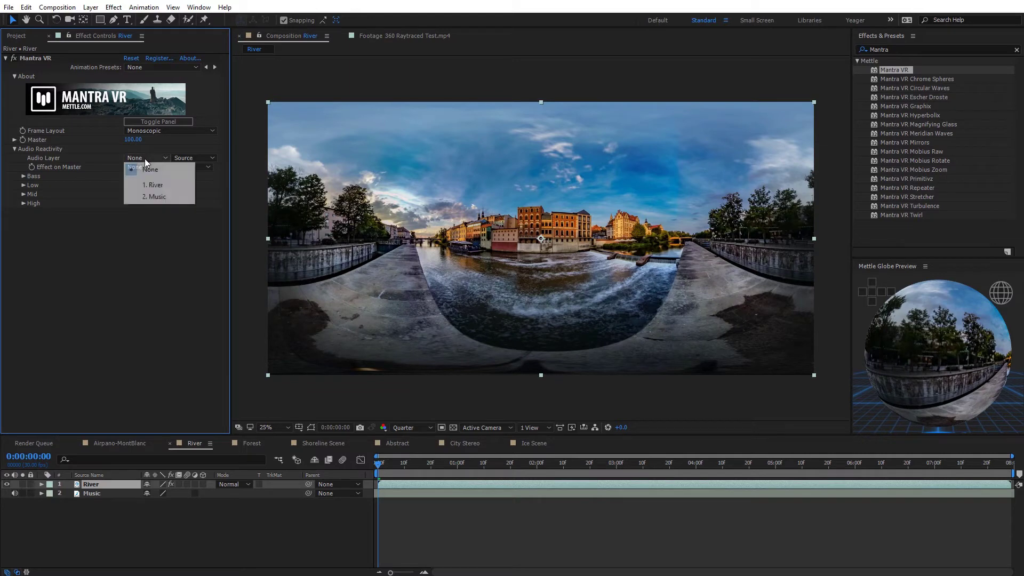
{"action": "left_click", "coordinate": [160, 199]}
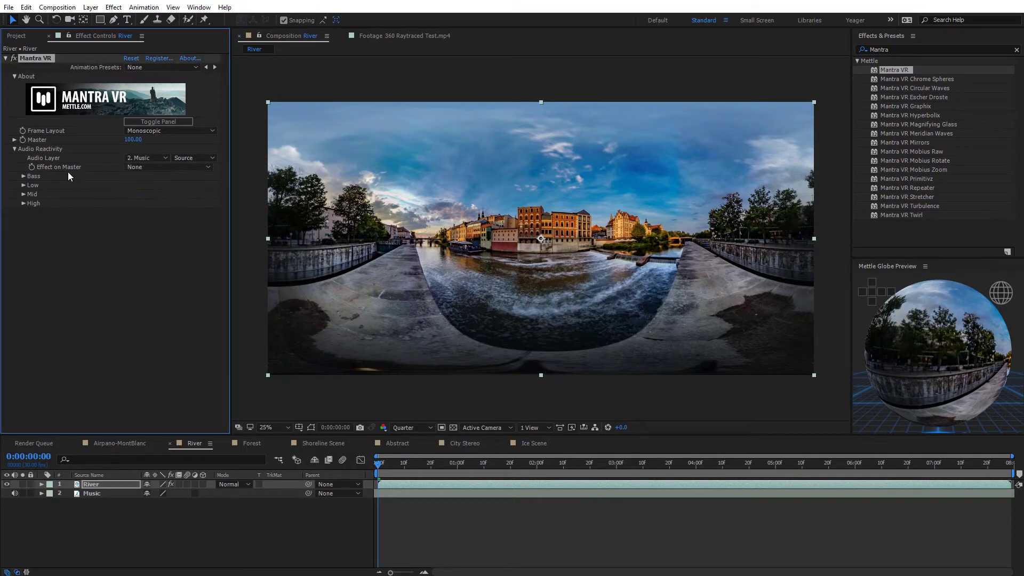
{"action": "left_click", "coordinate": [132, 167]}
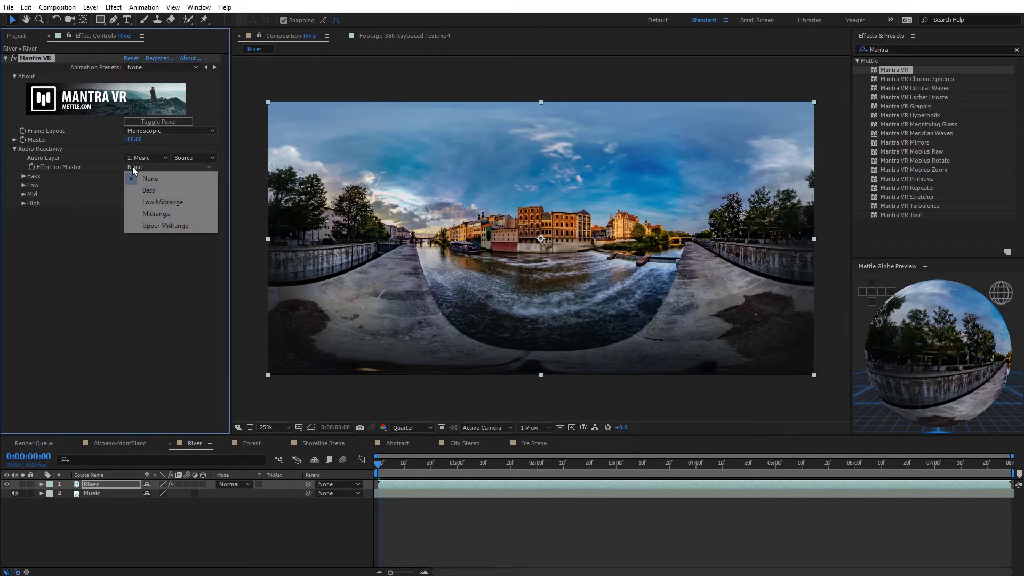
{"action": "left_click", "coordinate": [161, 202]}
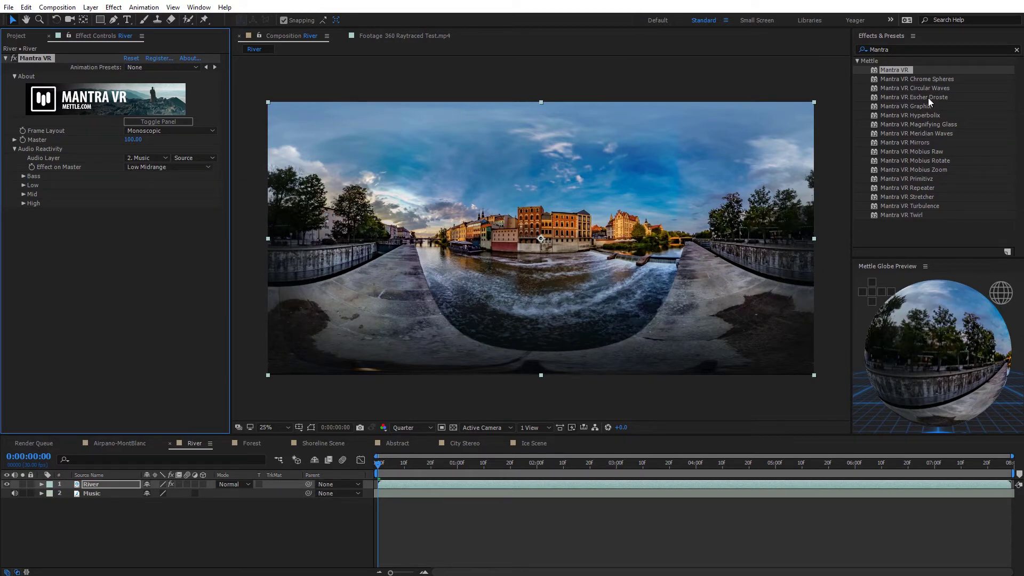
Apply Mantra VR Circular Waves to the River footage, set its Wavelength to 8.50 and play the audio-driven result from the start
{"action": "left_click_drag", "start_coordinate": [926, 88], "coordinate": [585, 237]}
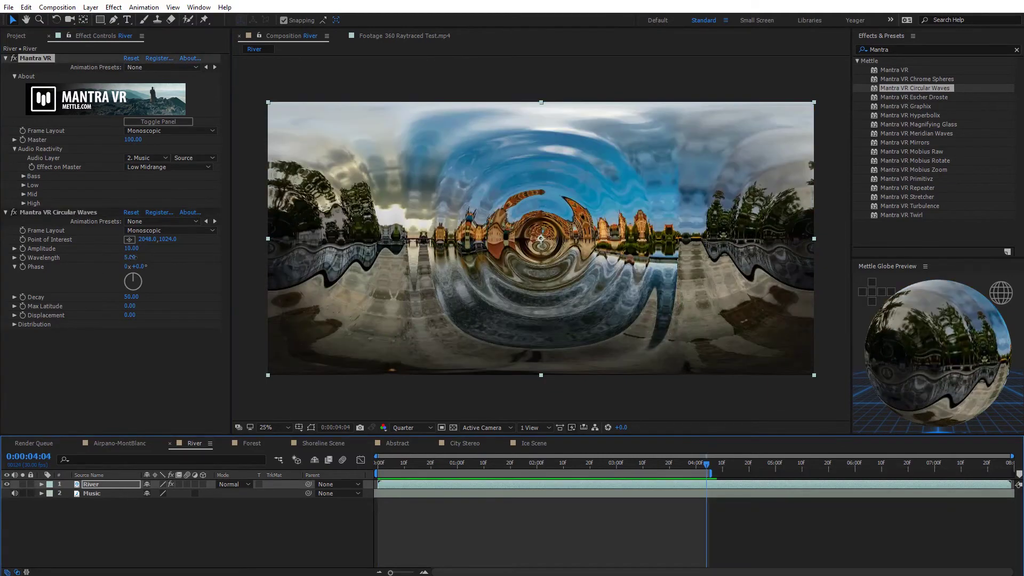
{"action": "mouse_move", "coordinate": [130, 257]}
{"action": "left_mouse_down"}
{"action": "mouse_move", "coordinate": [168, 257]}
{"action": "mouse_move", "coordinate": [147, 257]}
{"action": "left_mouse_up"}
{"action": "left_click", "coordinate": [376, 464]}
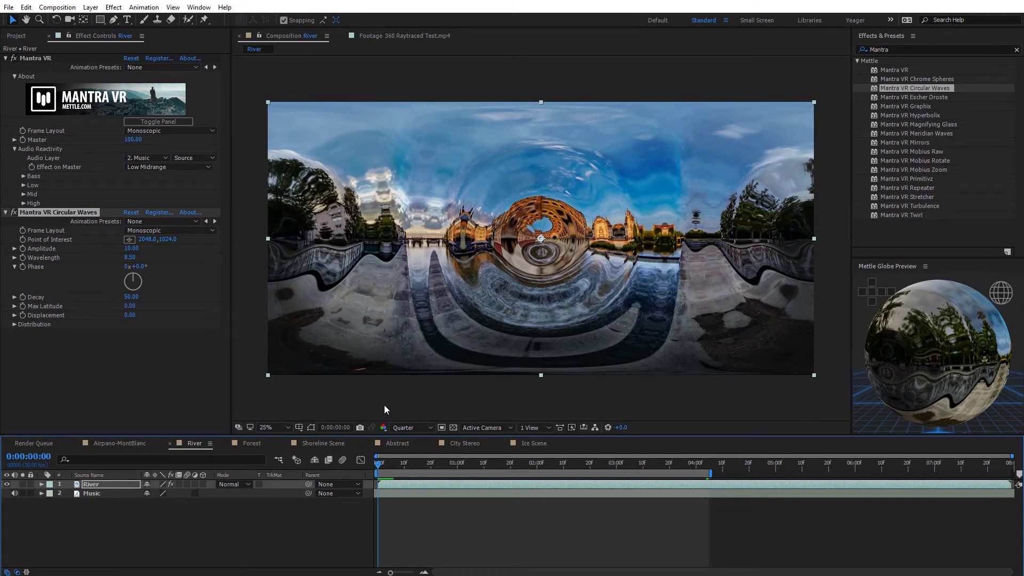
{"action": "key", "text": "space"}
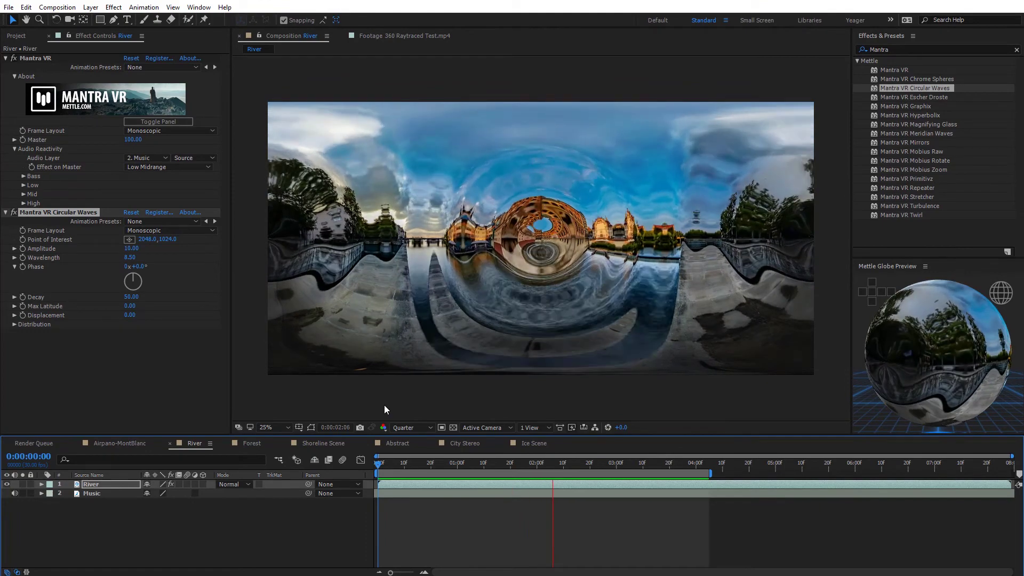
{"action": "key", "text": "space"}
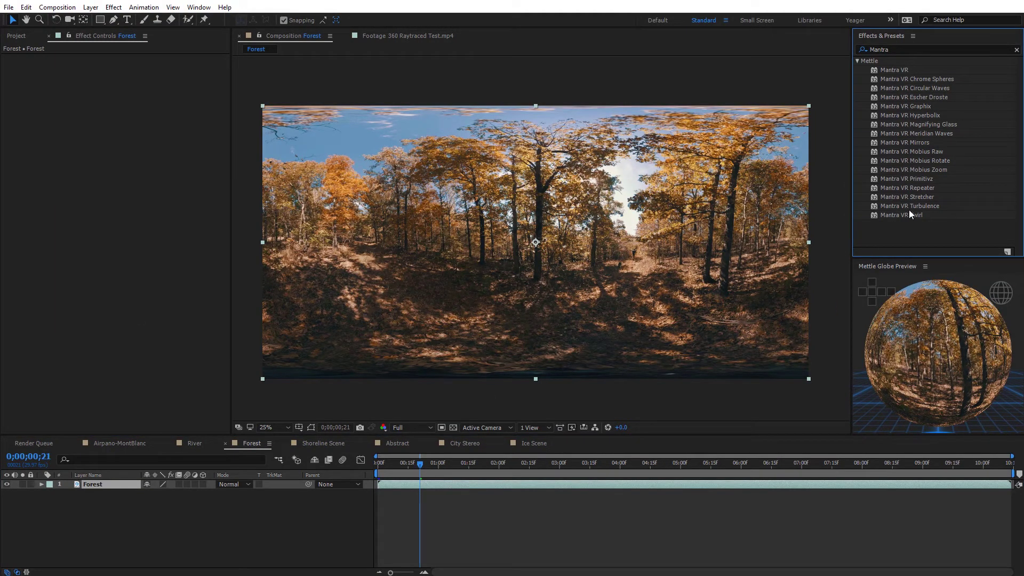
Apply Mantra VR Turbulence to the Forest footage with Progress at 13 and inspect the distortion at half resolution
{"action": "left_click_drag", "start_coordinate": [910, 207], "coordinate": [579, 296]}
{"action": "key", "text": "ctrl+shift+j"}
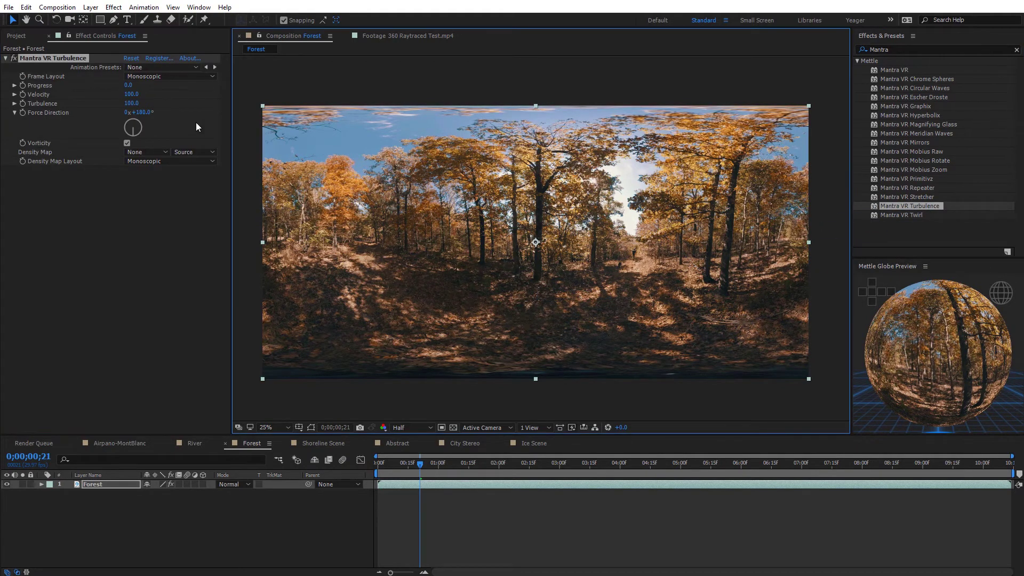
{"action": "left_click_drag", "start_coordinate": [128, 86], "coordinate": [134, 87]}
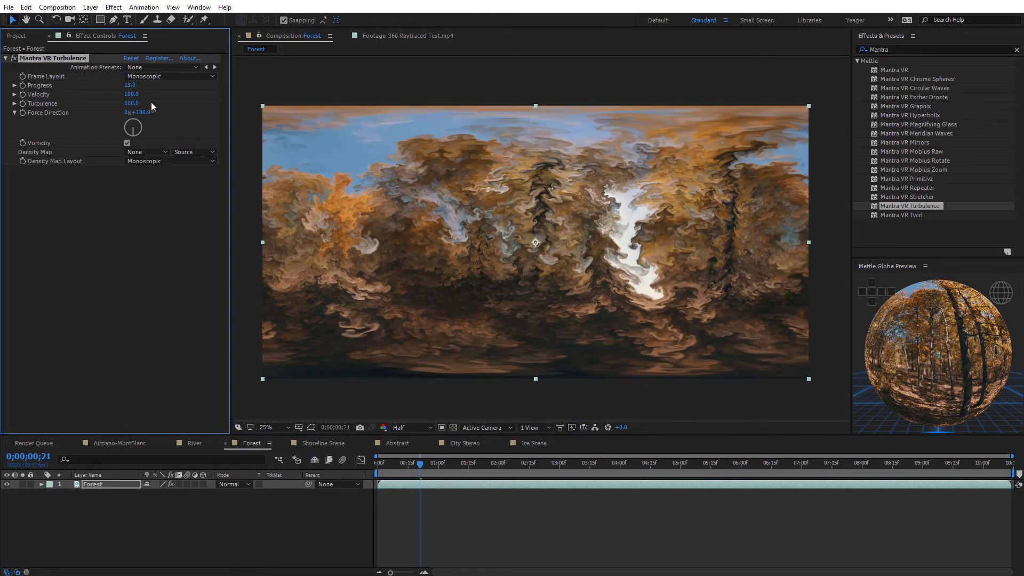
{"action": "left_click", "coordinate": [559, 293]}
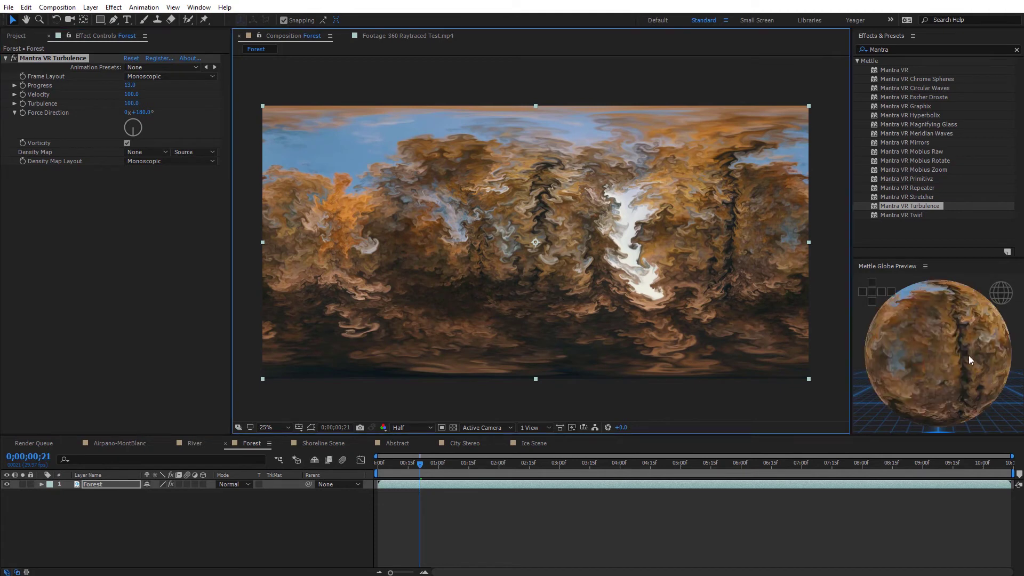
{"action": "mouse_move", "coordinate": [956, 351]}
{"action": "left_mouse_down"}
{"action": "mouse_move", "coordinate": [940, 386]}
{"action": "mouse_move", "coordinate": [962, 389]}
{"action": "mouse_move", "coordinate": [929, 310]}
{"action": "mouse_move", "coordinate": [969, 339]}
{"action": "mouse_move", "coordinate": [938, 363]}
{"action": "left_mouse_up"}
{"action": "key", "text": "period"}
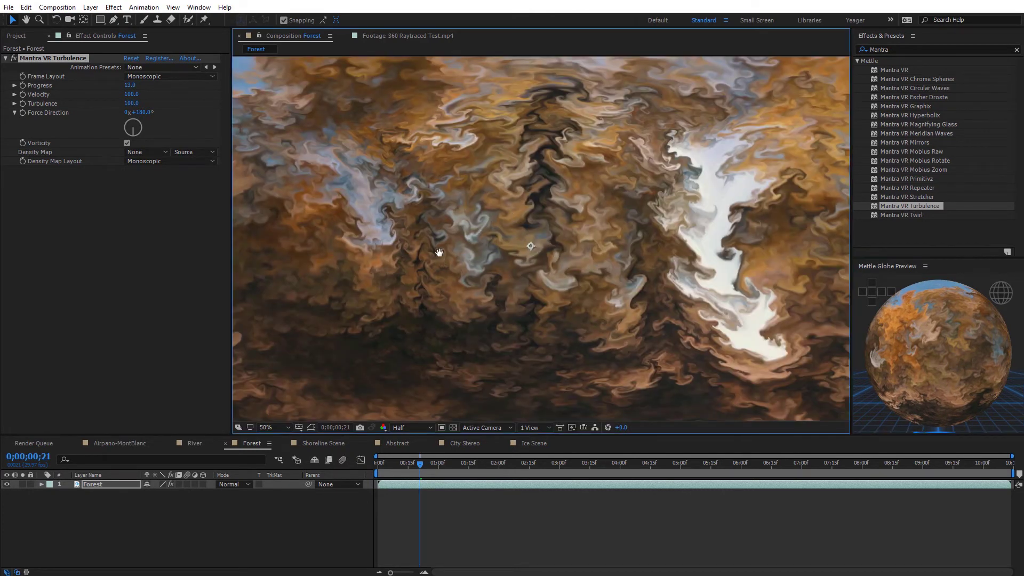
{"action": "left_click_drag", "start_coordinate": [256, 144], "coordinate": [360, 196]}
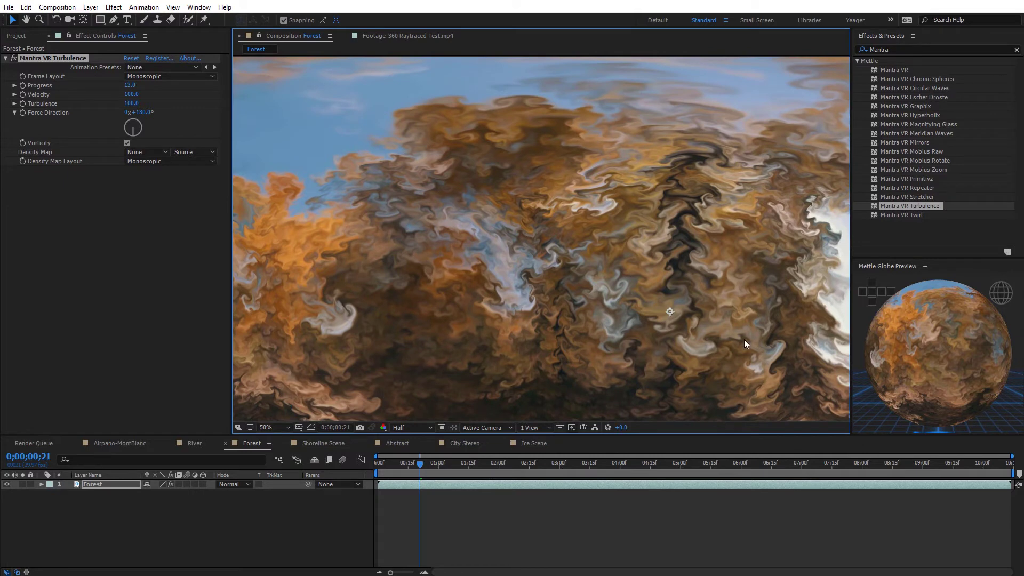
{"action": "left_click_drag", "start_coordinate": [746, 344], "coordinate": [499, 276]}
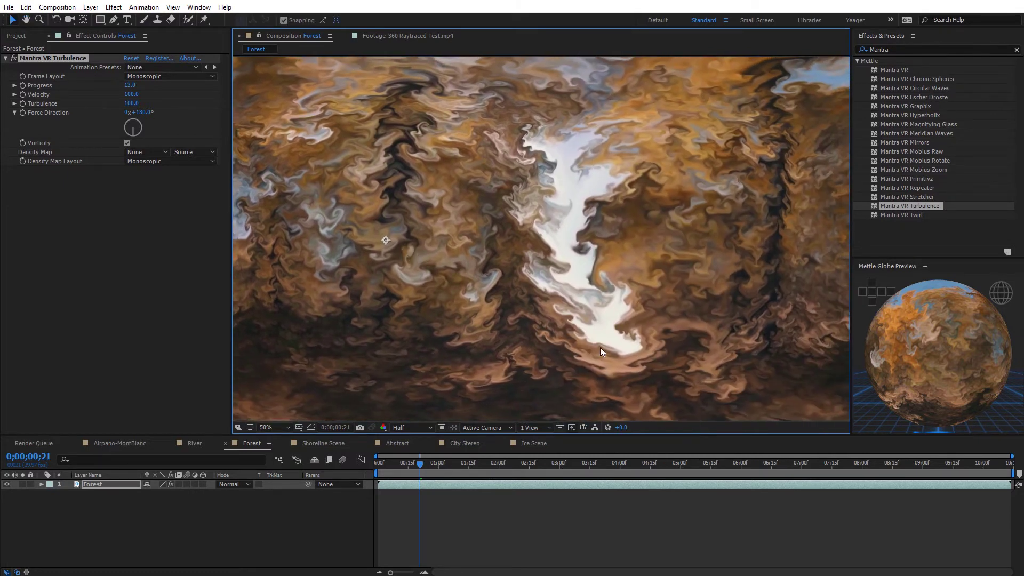
{"action": "key", "text": "F3"}
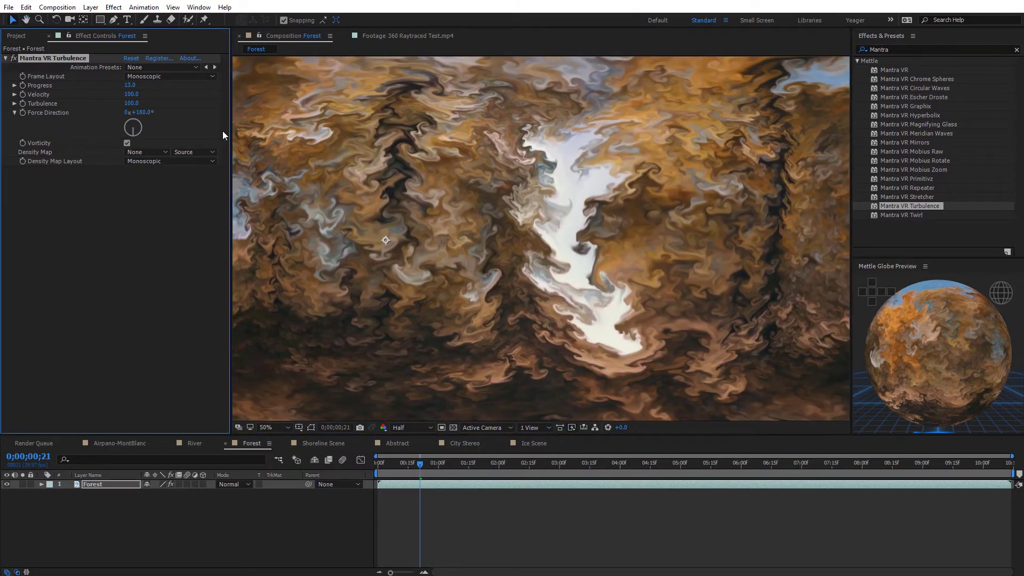
Try a Turbulence Progress of 36, return it to 13 and set the Force Direction to about 1x +97°
{"action": "left_click_drag", "start_coordinate": [130, 86], "coordinate": [144, 84]}
{"action": "scroll", "coordinate": [684, 278], "scroll_direction": "down", "scroll_amount": 2}
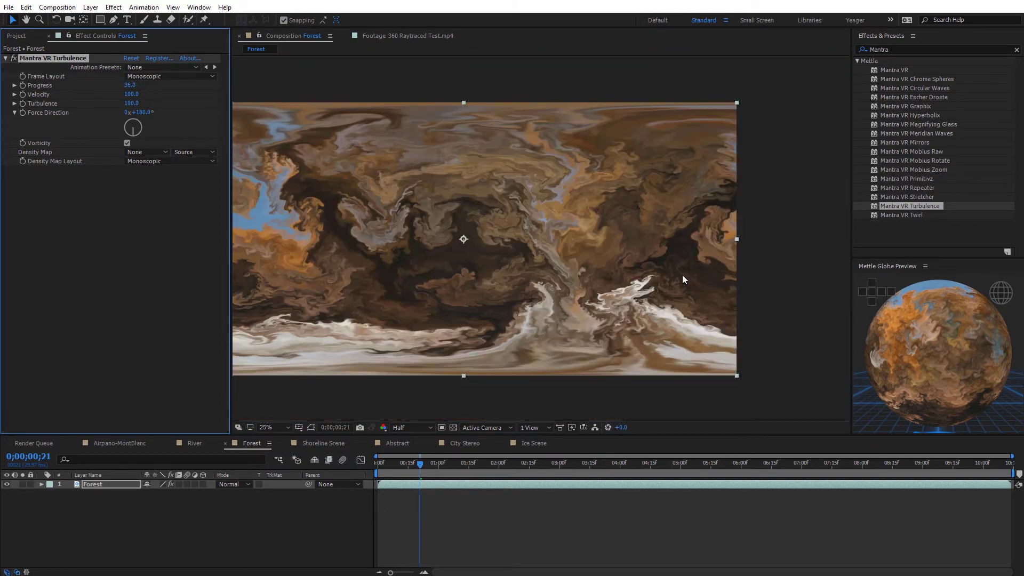
{"action": "left_click_drag", "start_coordinate": [517, 261], "coordinate": [584, 274]}
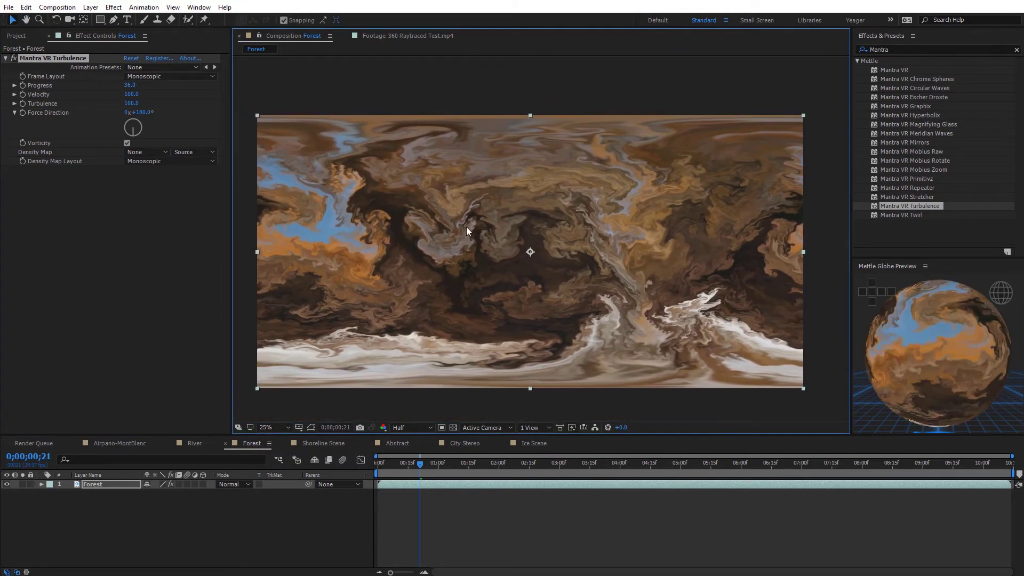
{"action": "left_click_drag", "start_coordinate": [143, 113], "coordinate": [255, 119]}
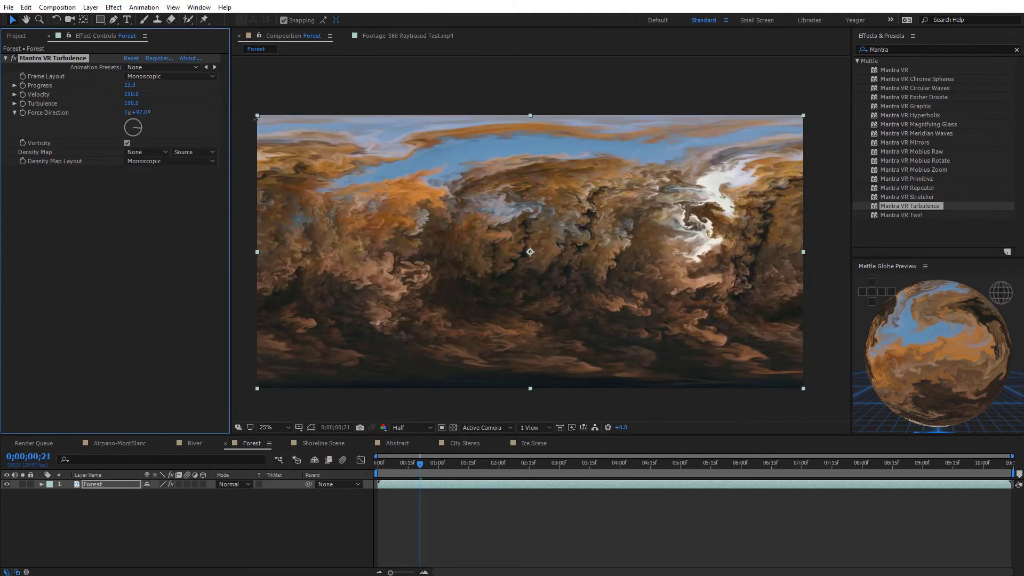
Turn off the Turbulence effect's Vorticity to compare the swirl detail up close, and undo the change
{"action": "left_click", "coordinate": [126, 142]}
{"action": "key", "text": "period"}
{"action": "key", "text": "period"}
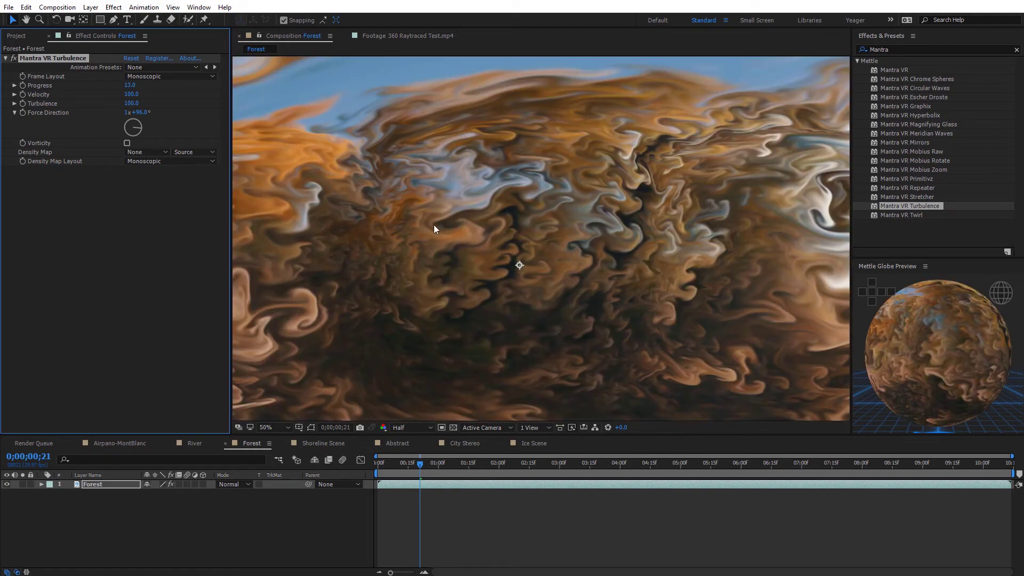
{"action": "key", "text": "ctrl+z"}
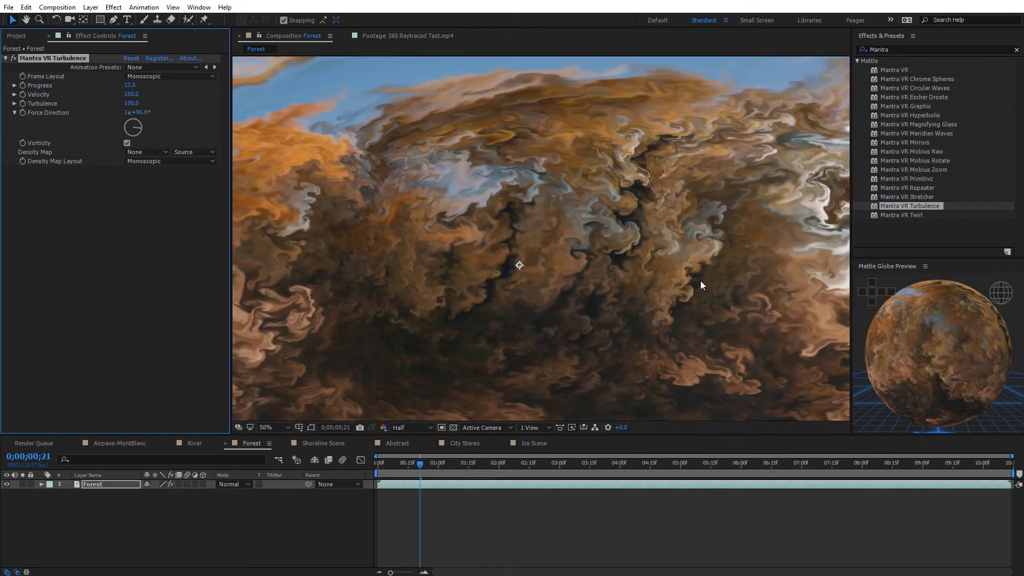
{"action": "key", "text": "comma"}
{"action": "key", "text": "comma"}
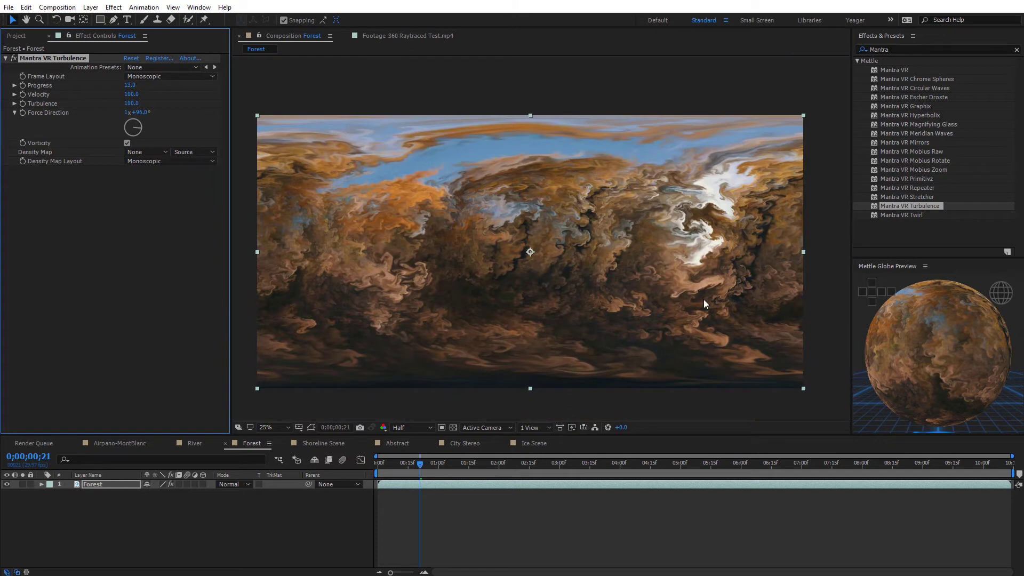
Bring up the Mettle SkyBox VR Player, look around the turbulent forest in 360 mode and dismiss the player
{"action": "mouse_move", "coordinate": [1023, 575]}
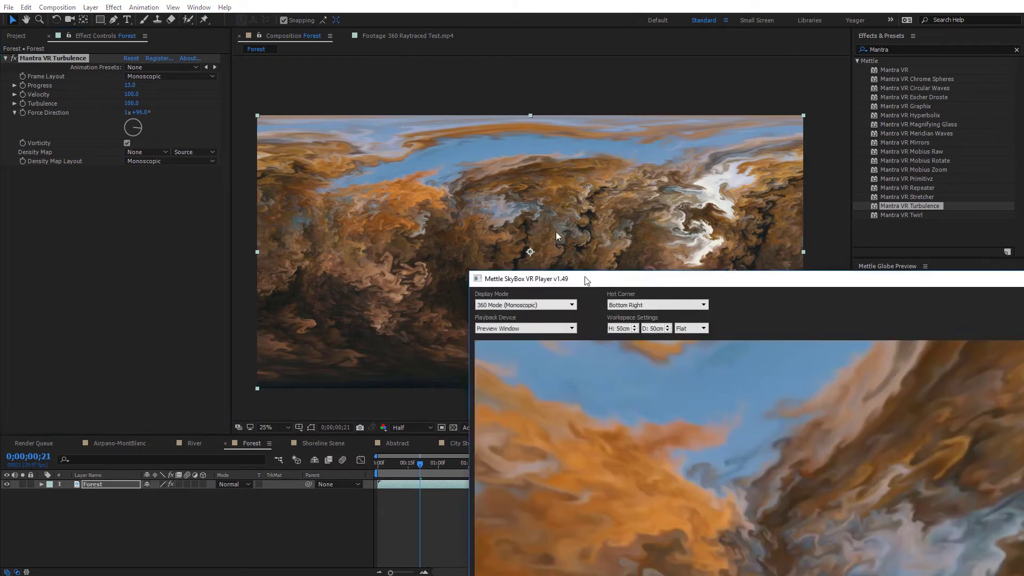
{"action": "left_click_drag", "start_coordinate": [432, 218], "coordinate": [338, 173]}
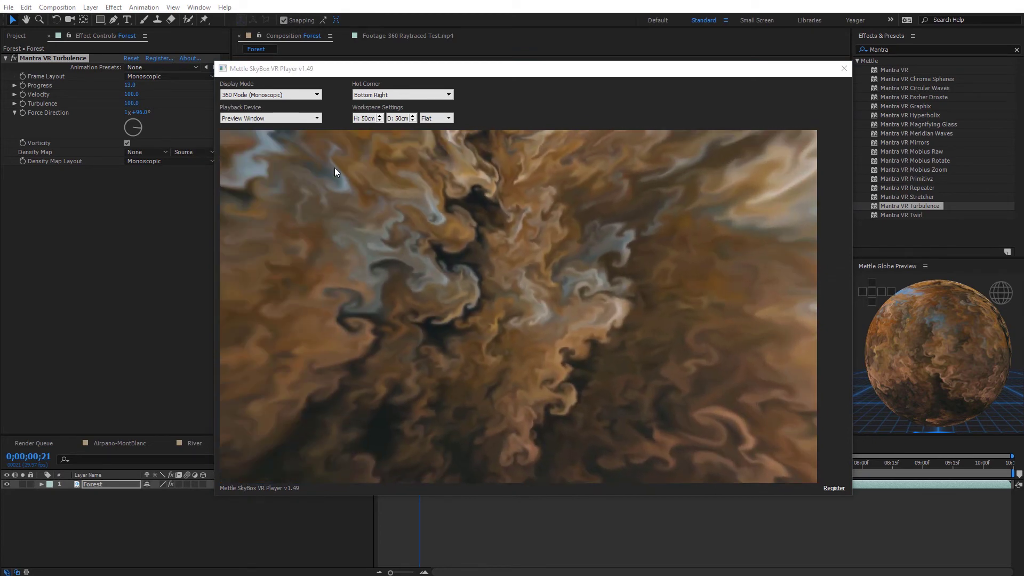
{"action": "left_click_drag", "start_coordinate": [445, 70], "coordinate": [534, 444]}
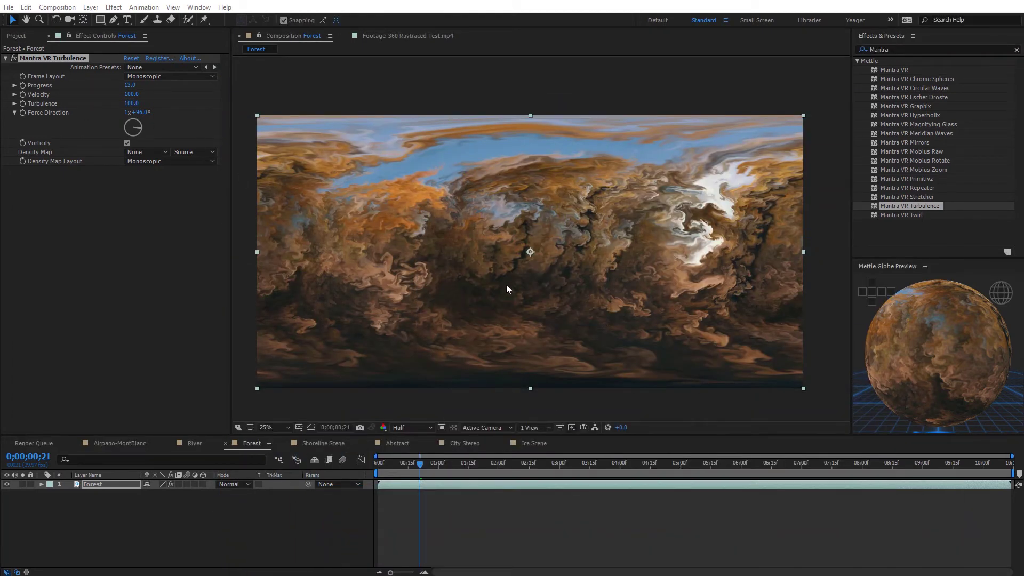
Replace Turbulence on the Forest layer with Mantra VR Magnifying Glass and set its Magnify value to 1
{"action": "key", "text": "Delete"}
{"action": "left_click", "coordinate": [903, 246]}
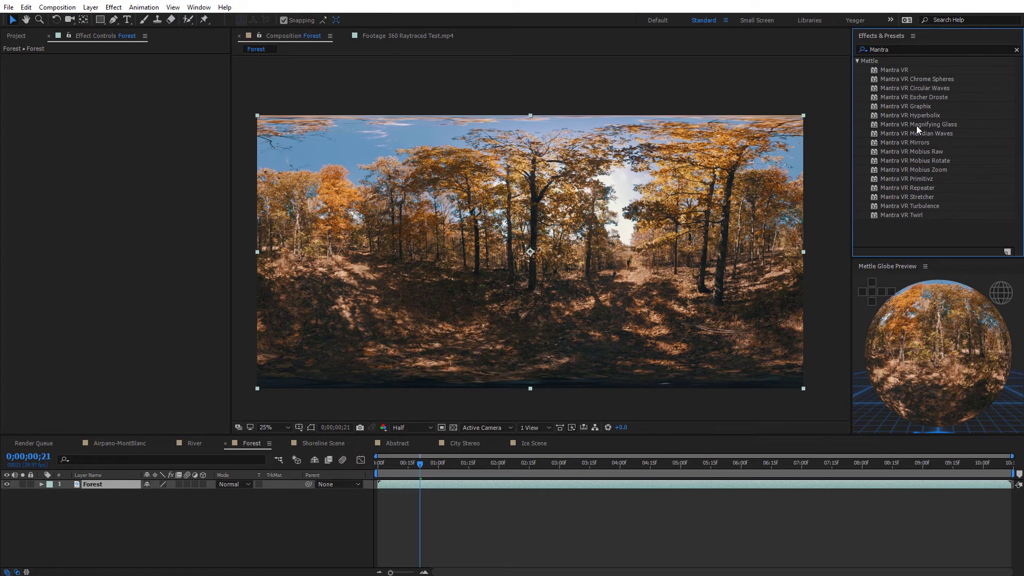
{"action": "left_click_drag", "start_coordinate": [916, 126], "coordinate": [556, 258]}
{"action": "left_click", "coordinate": [131, 125]}
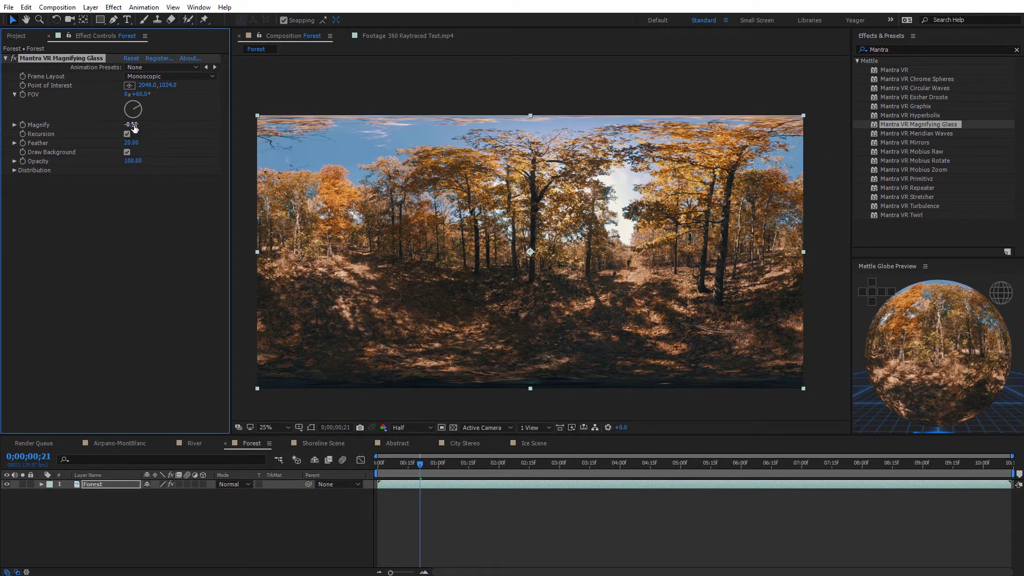
{"action": "type", "text": "1"}
{"action": "key", "text": "Return"}
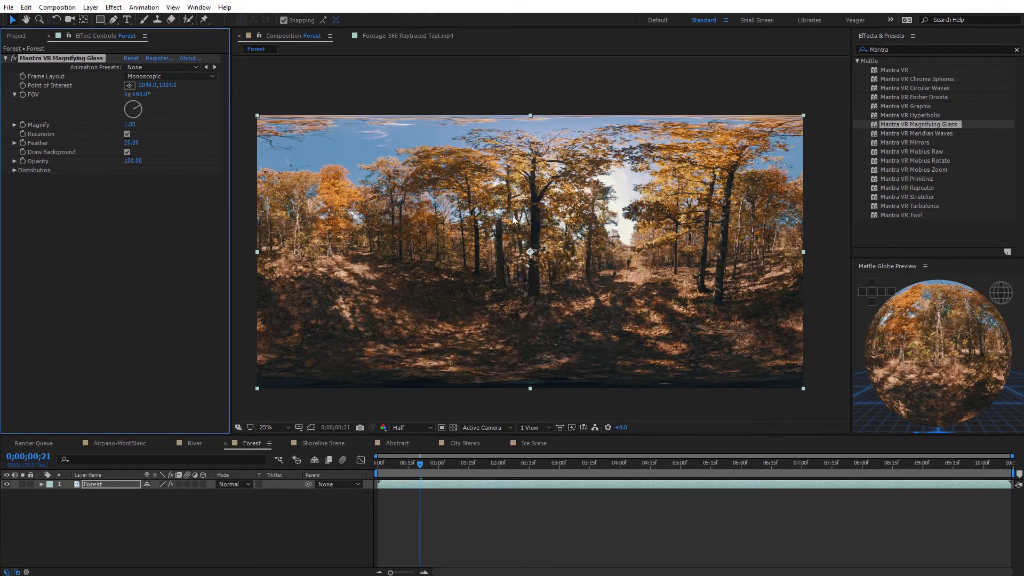
Center the Magnifying Glass on the person on the forest trail, with Magnify at 2.70 and the preview at Full resolution
{"action": "scroll", "coordinate": [555, 241], "scroll_direction": "up", "scroll_amount": 2}
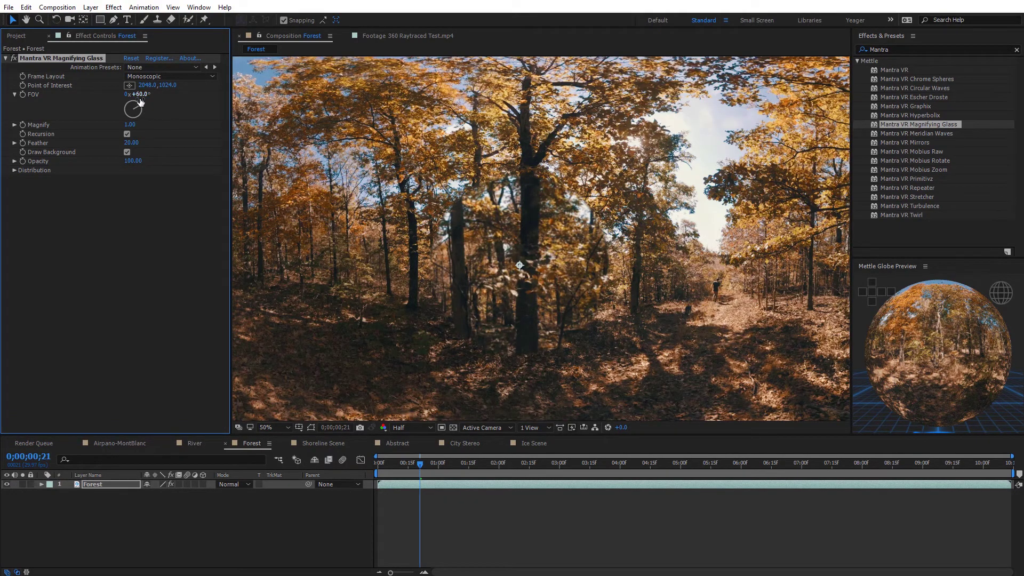
{"action": "left_click_drag", "start_coordinate": [519, 265], "coordinate": [626, 248]}
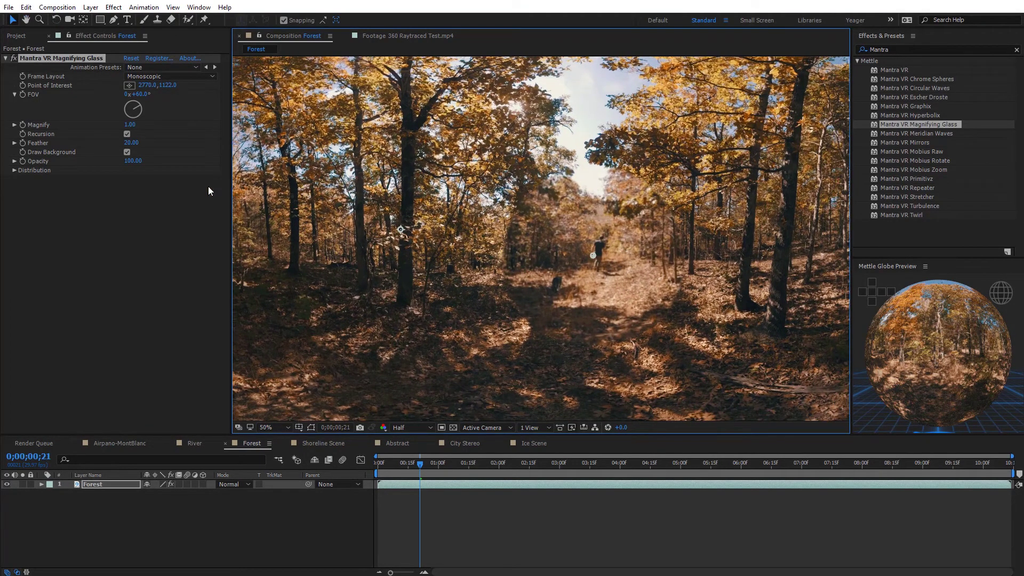
{"action": "left_click_drag", "start_coordinate": [130, 124], "coordinate": [157, 139]}
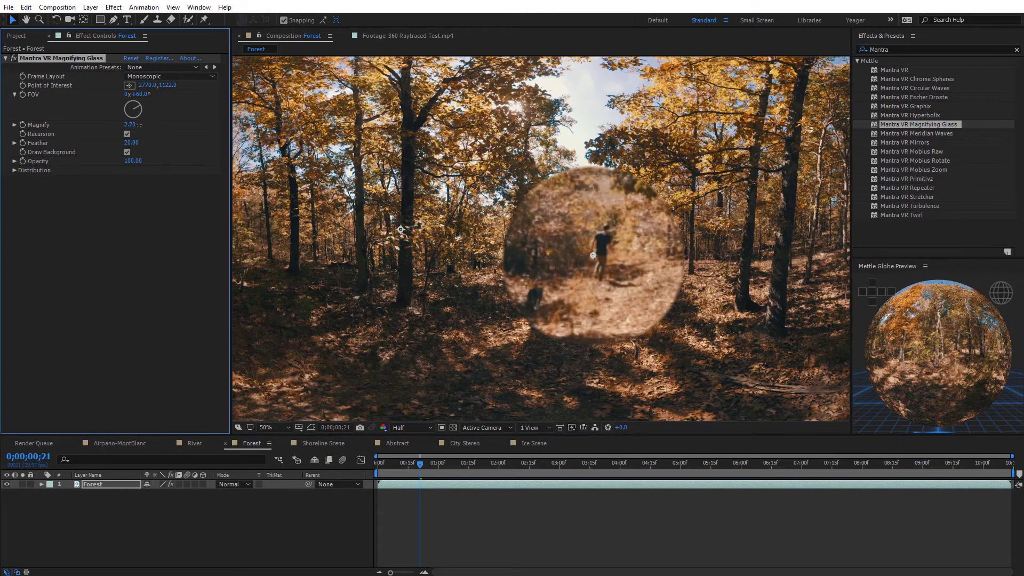
{"action": "left_click", "coordinate": [411, 428]}
{"action": "left_click", "coordinate": [414, 456]}
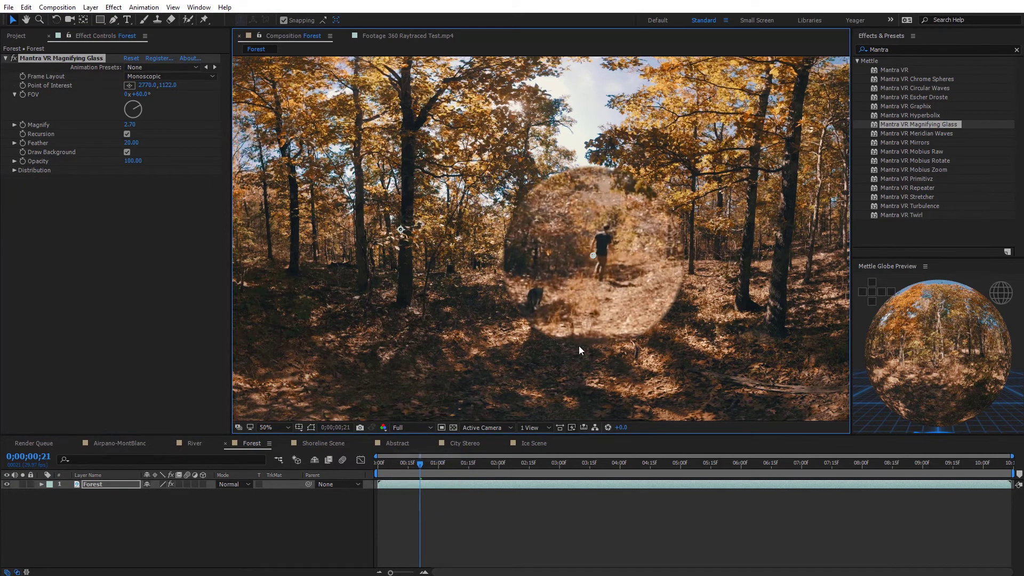
Refine the Magnifying Glass Point of Interest on the person to about 2784, 1114 and set Feather to 9
{"action": "left_click_drag", "start_coordinate": [592, 263], "coordinate": [654, 266]}
{"action": "scroll", "coordinate": [641, 272], "scroll_direction": "down", "scroll_amount": 2}
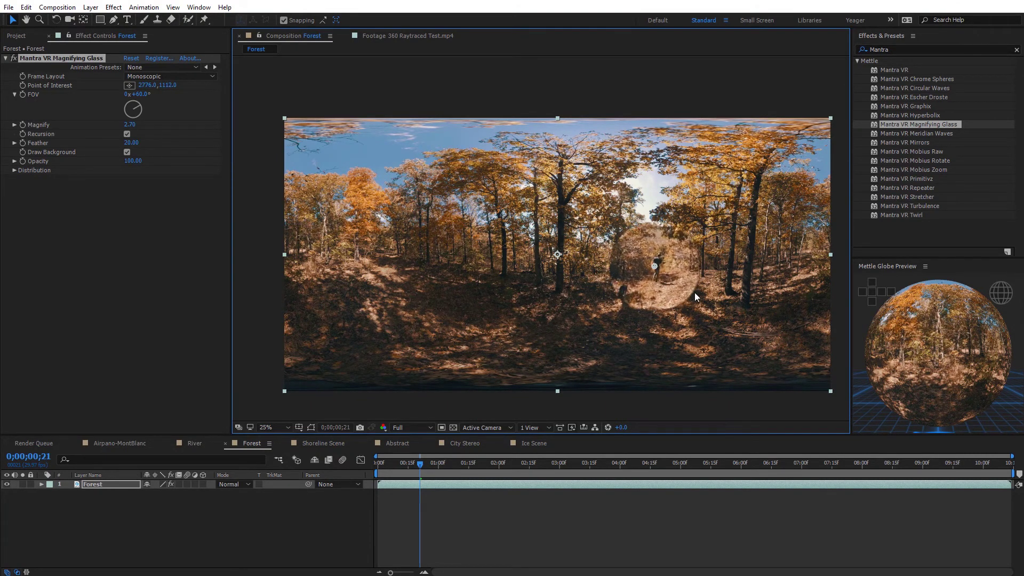
{"action": "scroll", "coordinate": [696, 297], "scroll_direction": "up", "scroll_amount": 2}
{"action": "left_click_drag", "start_coordinate": [701, 300], "coordinate": [584, 290]}
{"action": "left_click_drag", "start_coordinate": [128, 143], "coordinate": [152, 168]}
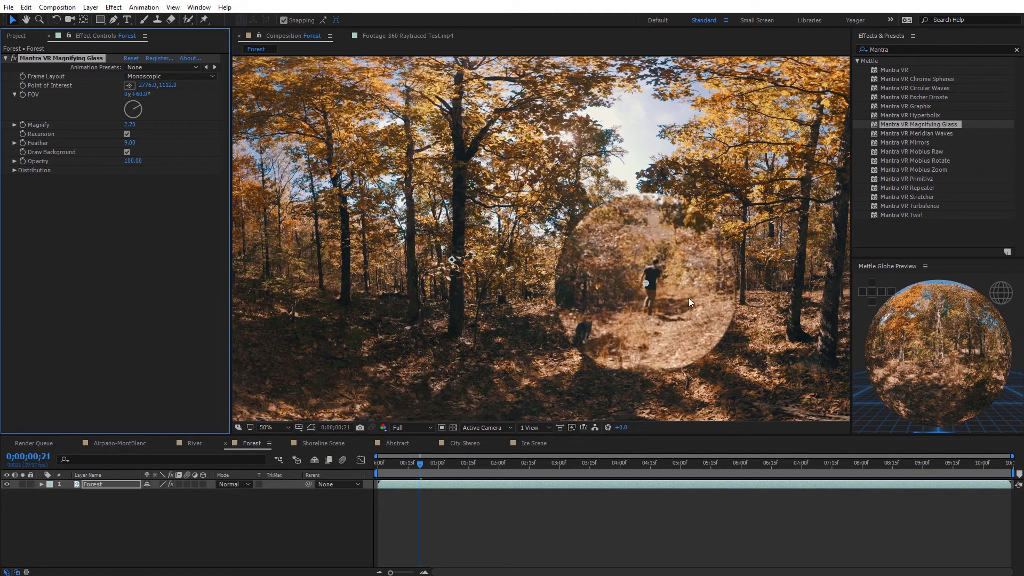
{"action": "left_click_drag", "start_coordinate": [647, 284], "coordinate": [651, 286]}
{"action": "key", "text": "comma"}
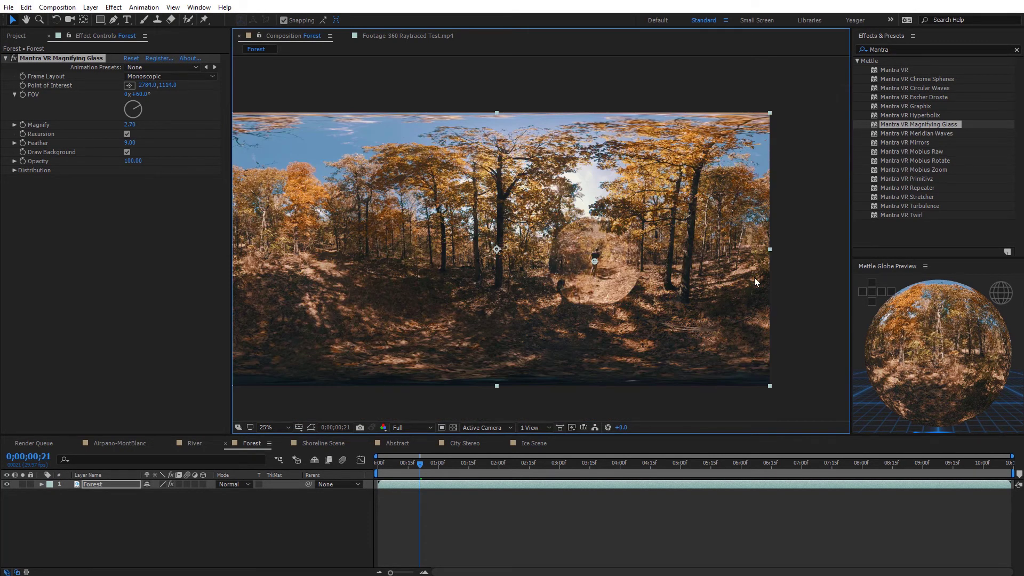
Apply Mantra VR Hyperbolix to the Shoreline layer and set Hyperbolic Tile to Kaleidoscope x5
{"action": "key", "text": "period"}
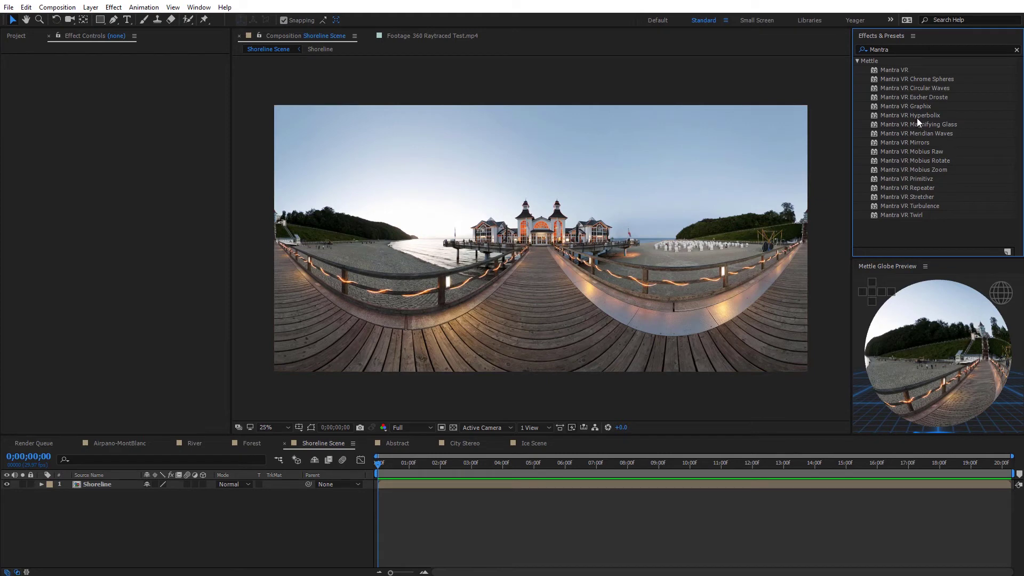
{"action": "left_click_drag", "start_coordinate": [914, 116], "coordinate": [638, 251]}
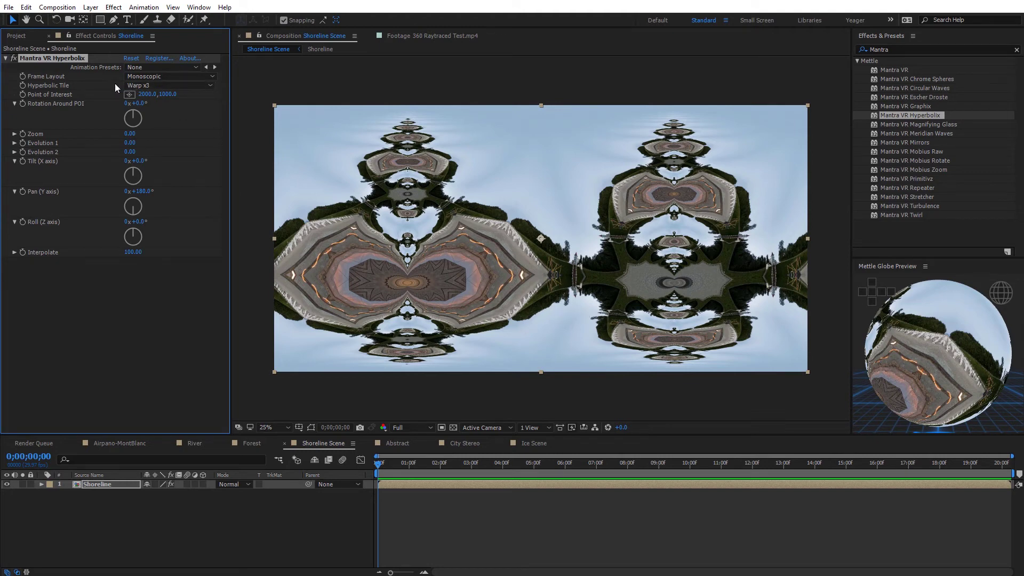
{"action": "left_click", "coordinate": [149, 85]}
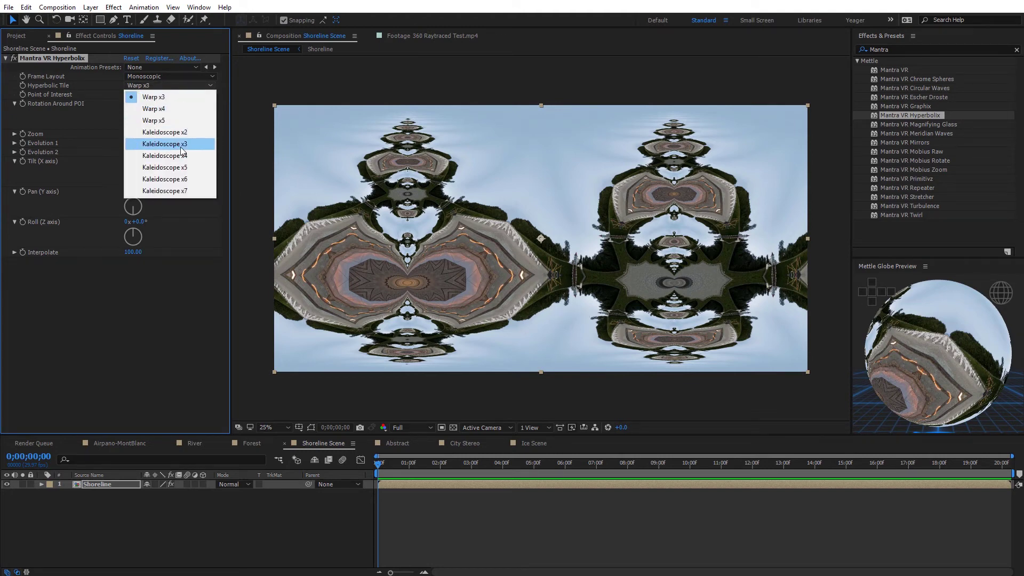
{"action": "left_click", "coordinate": [165, 168]}
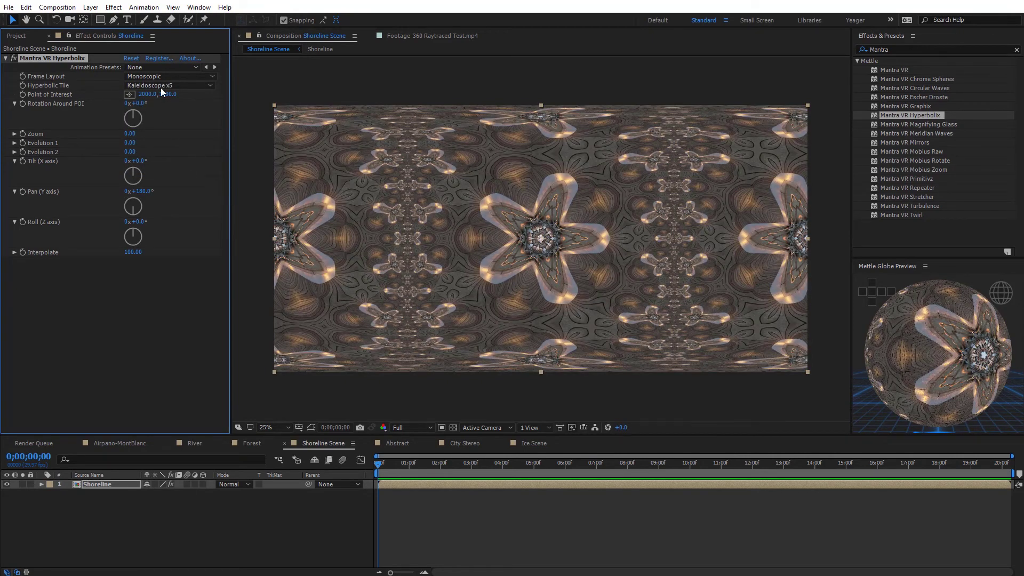
Set the Hyperbolix Tilt to 38° and Pan to 313° on the Shoreline layer
{"action": "left_click", "coordinate": [130, 143]}
{"action": "left_click_drag", "start_coordinate": [147, 167], "coordinate": [214, 190]}
{"action": "key", "text": "period"}
{"action": "key", "text": "period"}
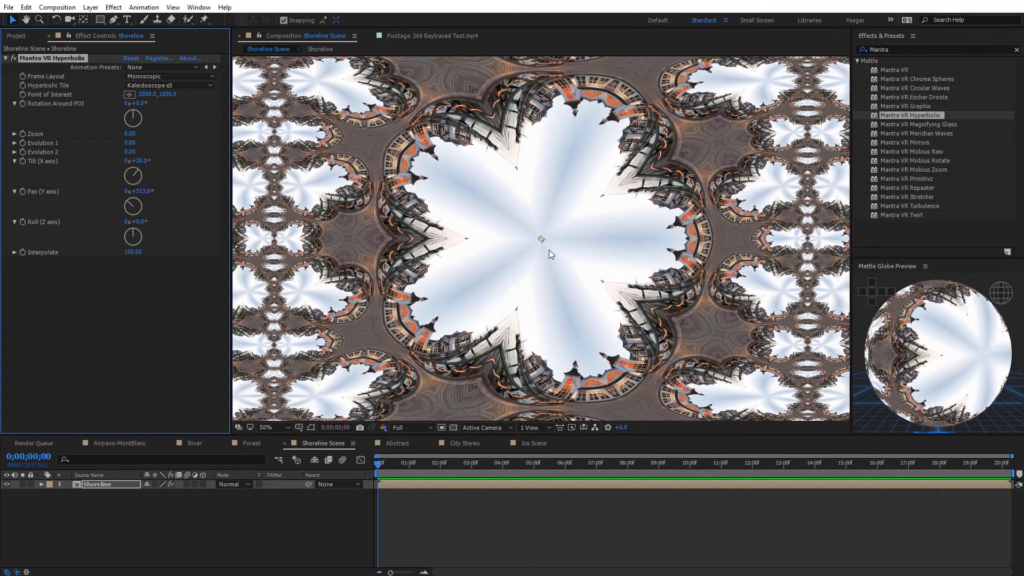
Bring up the Mettle SkyBox VR Player, look around the kaleidoscope in 360 mode and dismiss the player
{"action": "mouse_move", "coordinate": [1023, 575]}
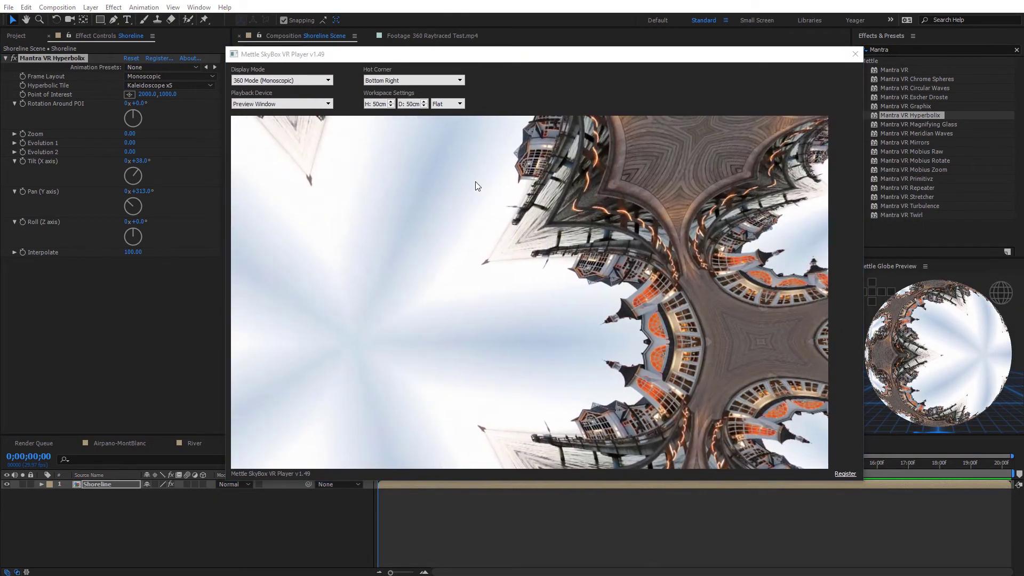
{"action": "left_click_drag", "start_coordinate": [475, 182], "coordinate": [342, 194]}
{"action": "left_click_drag", "start_coordinate": [380, 63], "coordinate": [466, 571]}
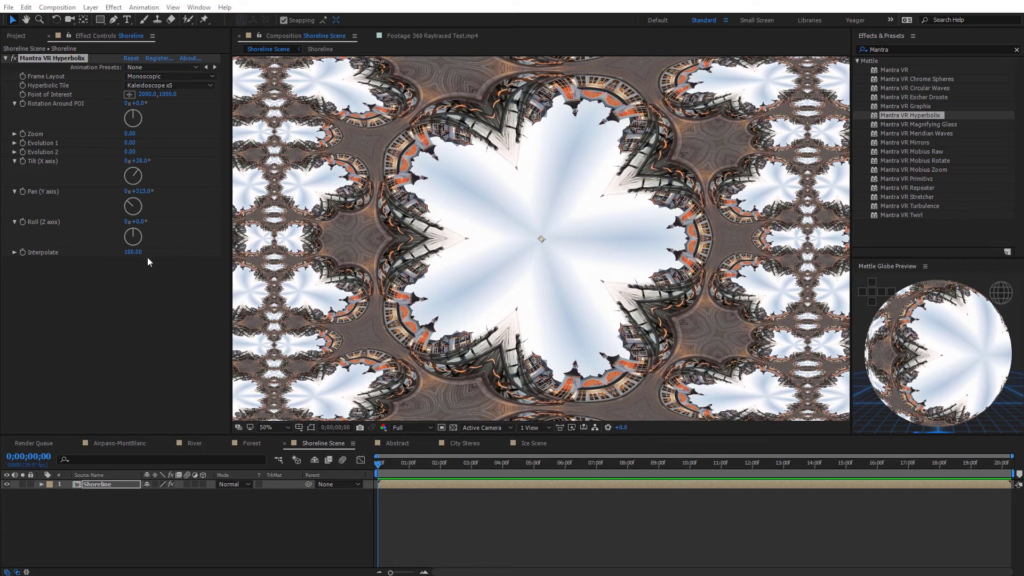
Adjust the Interpolate amount of the Hyperbolix effect
{"action": "left_click_drag", "start_coordinate": [127, 255], "coordinate": [149, 258]}
{"action": "scroll", "coordinate": [469, 225], "scroll_direction": "down", "scroll_amount": 2}
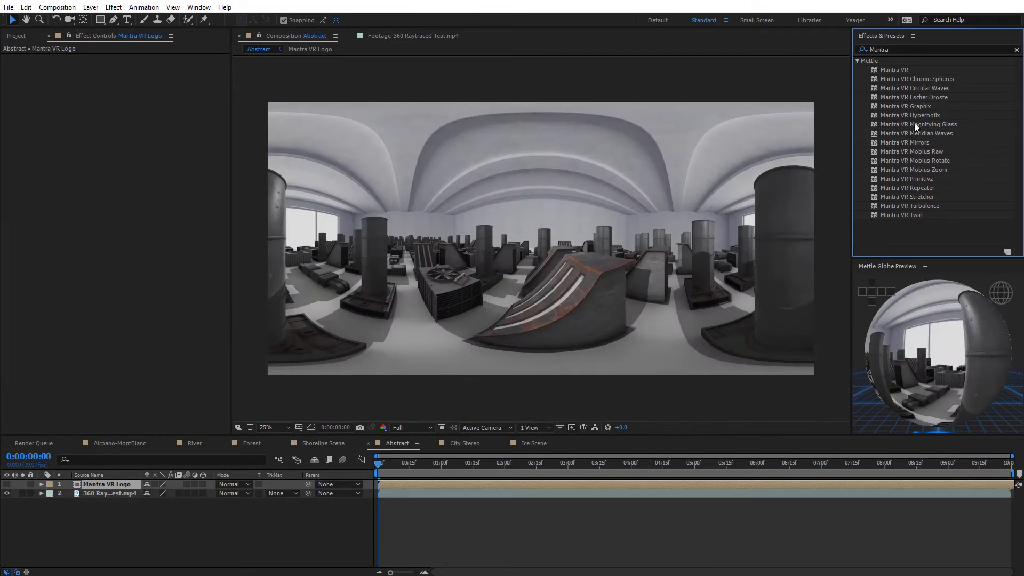
Apply Mantra VR Graphix to the 360 Raytraced Test.mp4 layer and turn on the Mantra VR Logo layer's visibility
{"action": "left_click_drag", "start_coordinate": [907, 107], "coordinate": [126, 493]}
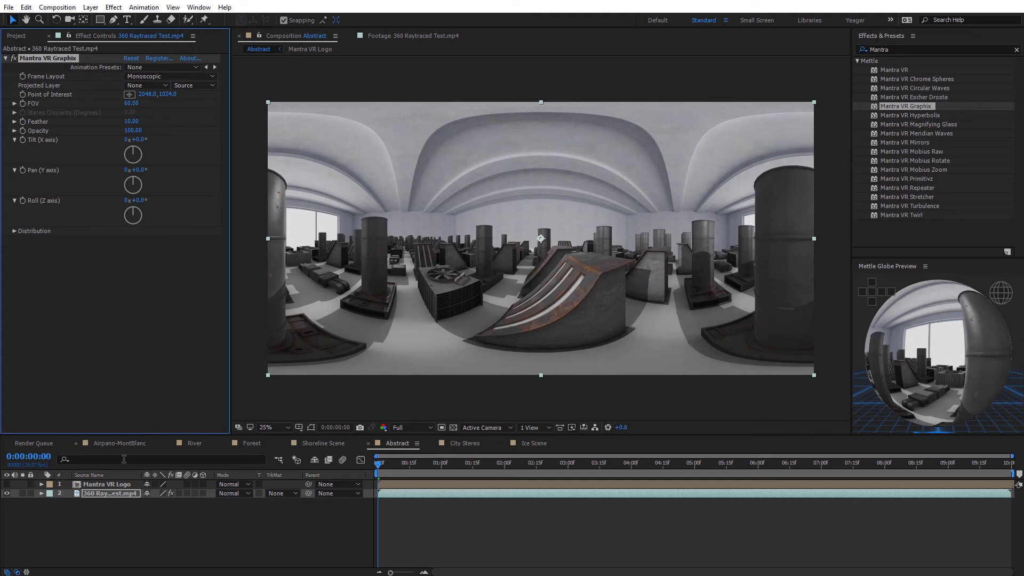
{"action": "left_click", "coordinate": [105, 483]}
{"action": "left_click", "coordinate": [7, 484]}
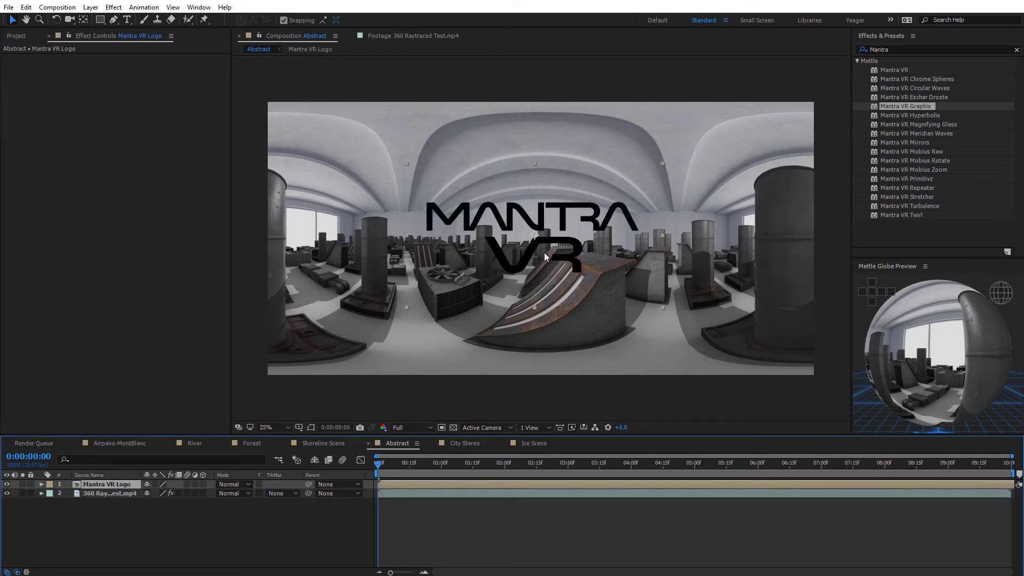
Set the Graphix Projected Layer to Mantra VR Logo and hide the original logo layer
{"action": "left_click", "coordinate": [85, 494]}
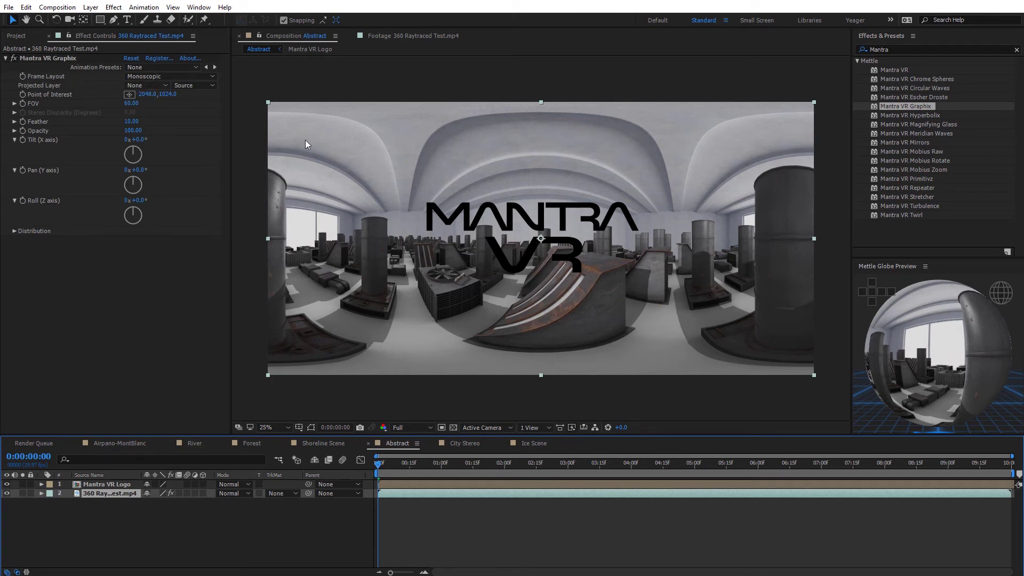
{"action": "left_click", "coordinate": [135, 85]}
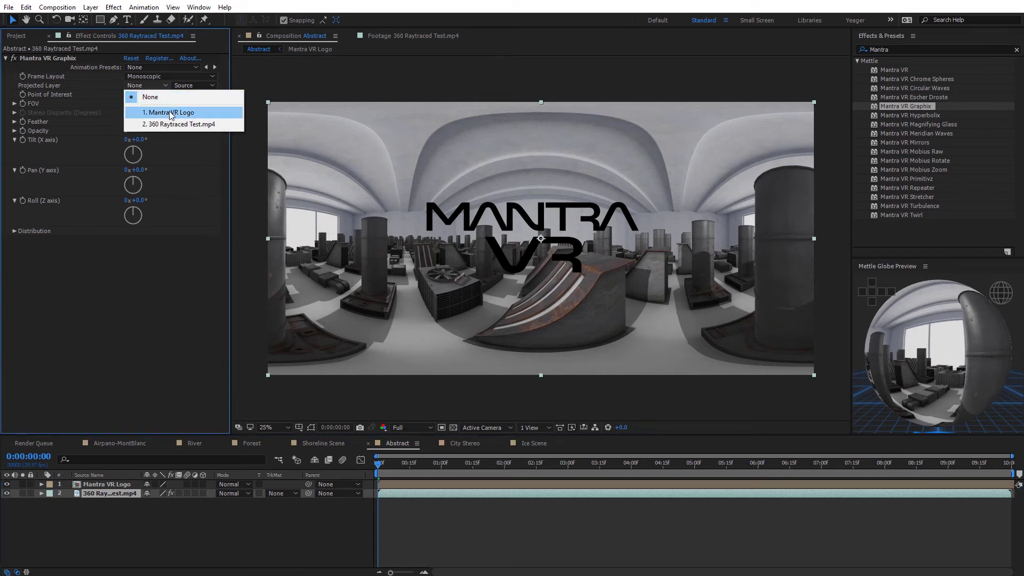
{"action": "left_click", "coordinate": [170, 113]}
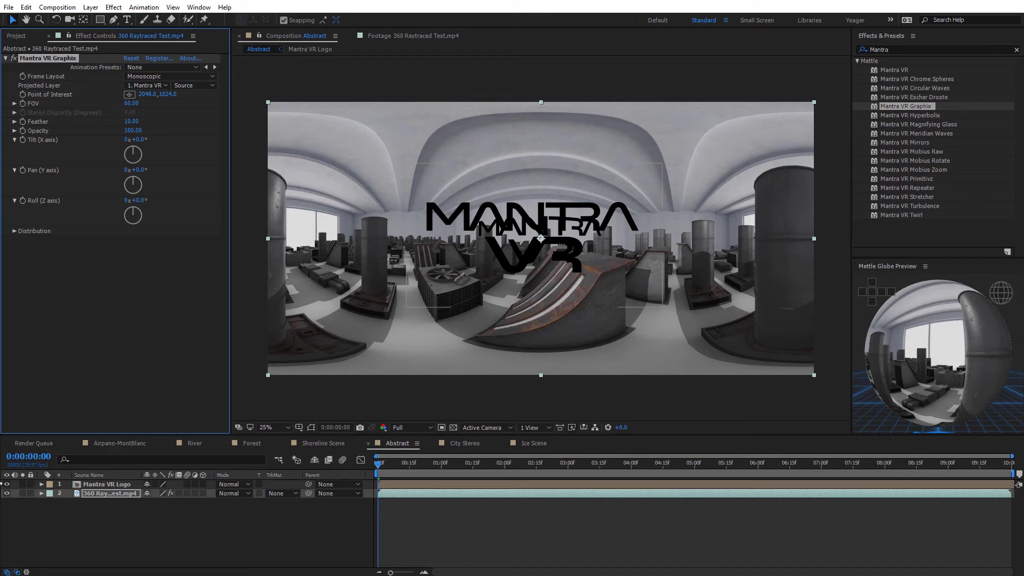
{"action": "left_click", "coordinate": [6, 484]}
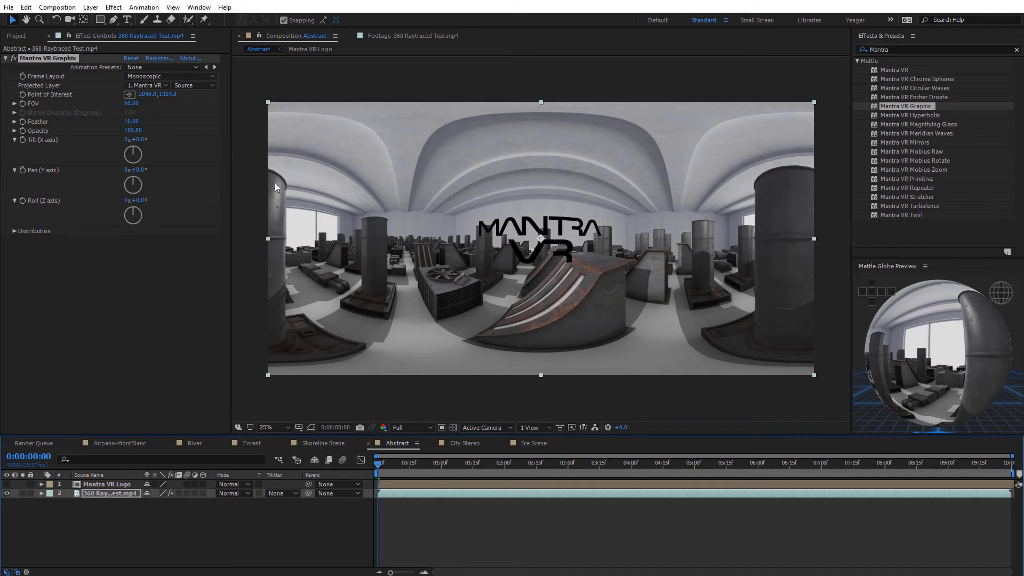
Set the Graphix FOV to 84 and move the projected logo's Point of Interest to about 1652, 1046
{"action": "left_click_drag", "start_coordinate": [131, 104], "coordinate": [141, 103]}
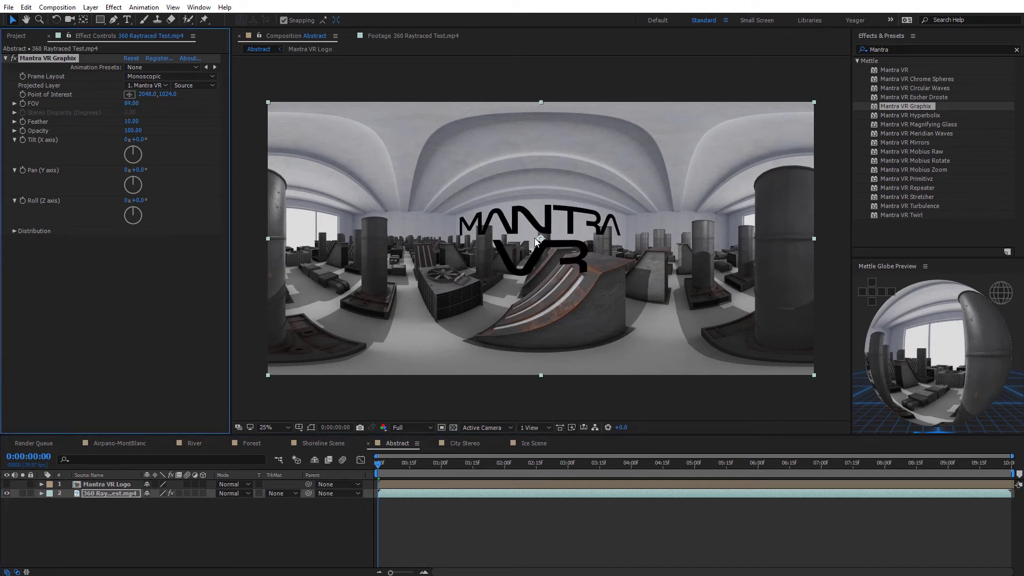
{"action": "left_click_drag", "start_coordinate": [543, 241], "coordinate": [404, 143]}
{"action": "left_click_drag", "start_coordinate": [405, 217], "coordinate": [490, 245]}
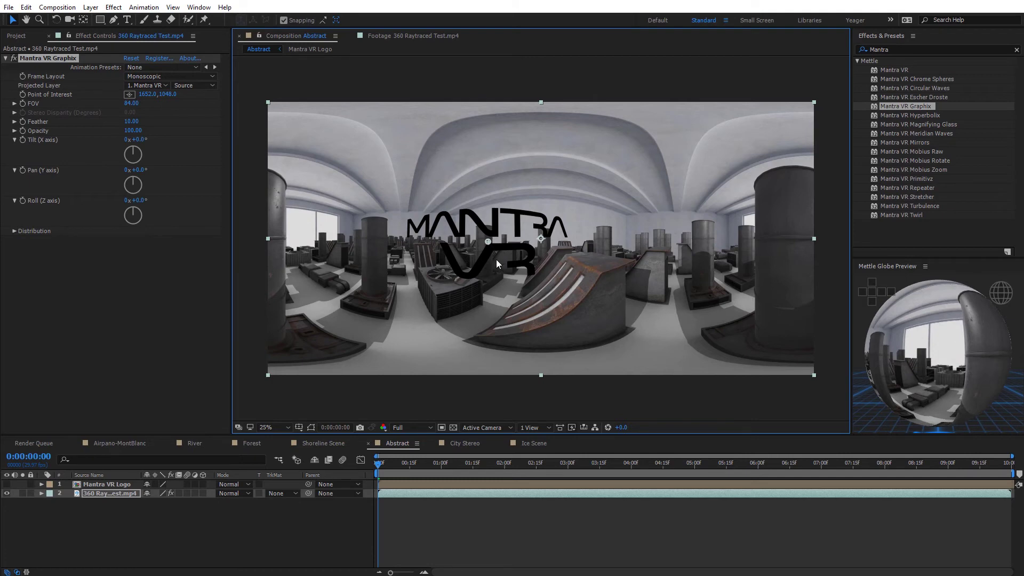
Distribute the logo as 9 instances with Rotation Around POI at 149°, adjusting Latitude and the Point of Interest
{"action": "left_click", "coordinate": [14, 231]}
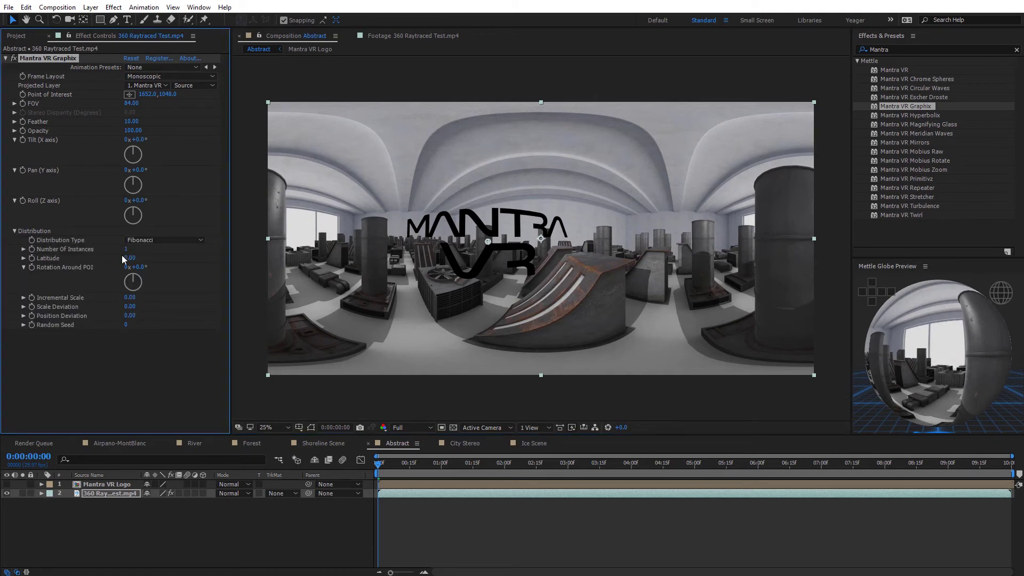
{"action": "left_click_drag", "start_coordinate": [132, 249], "coordinate": [229, 266]}
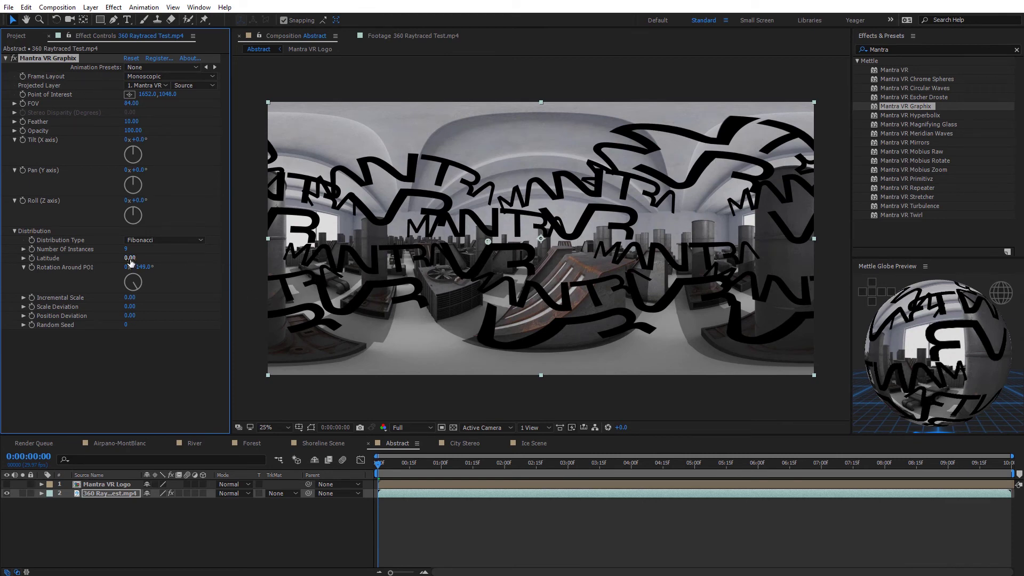
{"action": "mouse_move", "coordinate": [129, 258]}
{"action": "left_mouse_down"}
{"action": "mouse_move", "coordinate": [190, 261]}
{"action": "mouse_move", "coordinate": [124, 261]}
{"action": "left_mouse_up"}
{"action": "left_click_drag", "start_coordinate": [488, 241], "coordinate": [594, 191]}
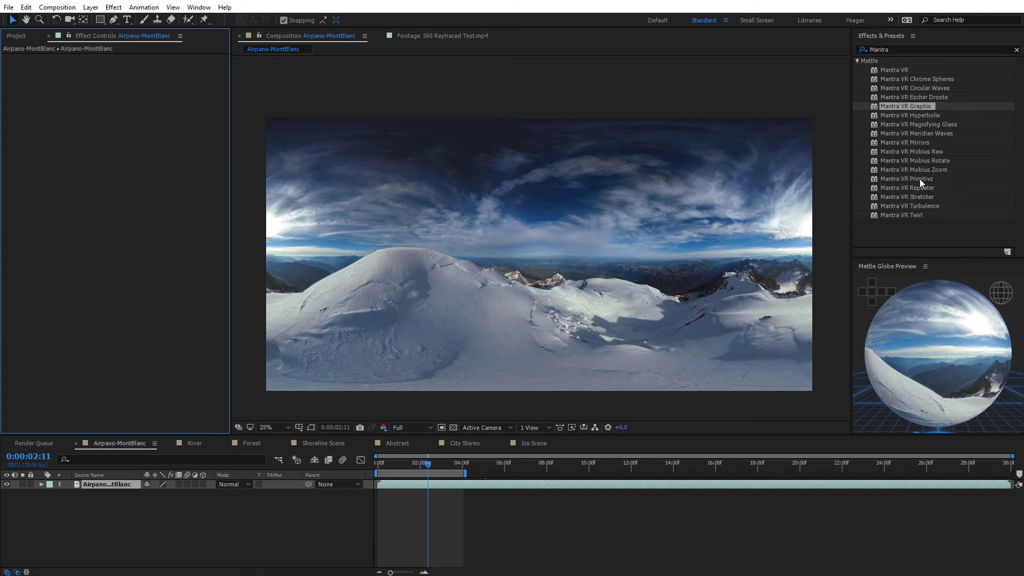
Apply Mantra VR Primitivz to the Airpano-MontBlanc layer and set its Object to Cube
{"action": "left_click_drag", "start_coordinate": [920, 180], "coordinate": [705, 245]}
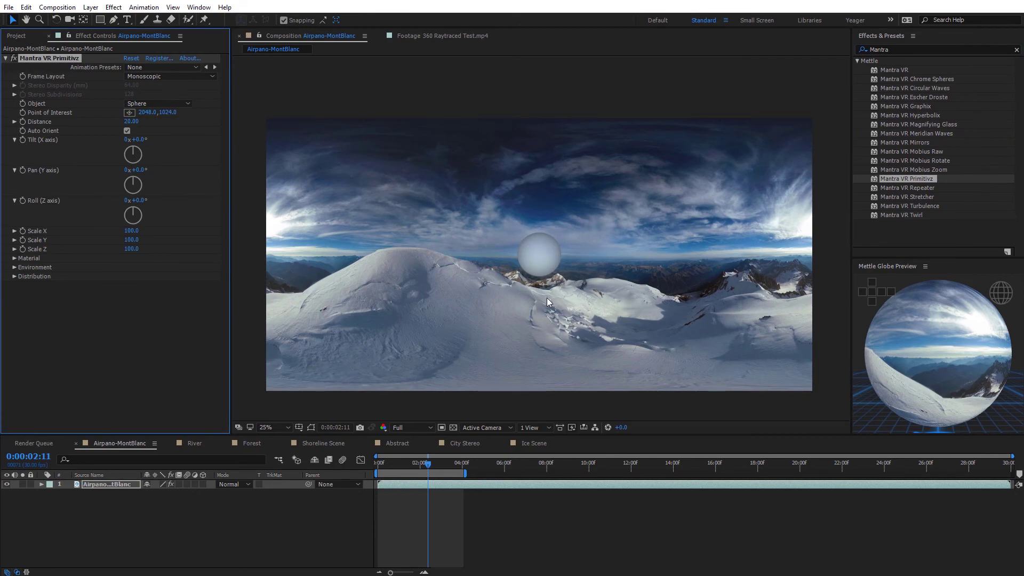
{"action": "scroll", "coordinate": [547, 297], "scroll_direction": "up", "scroll_amount": 2}
{"action": "scroll", "coordinate": [562, 318], "scroll_direction": "down", "scroll_amount": 2}
{"action": "left_click", "coordinate": [158, 104]}
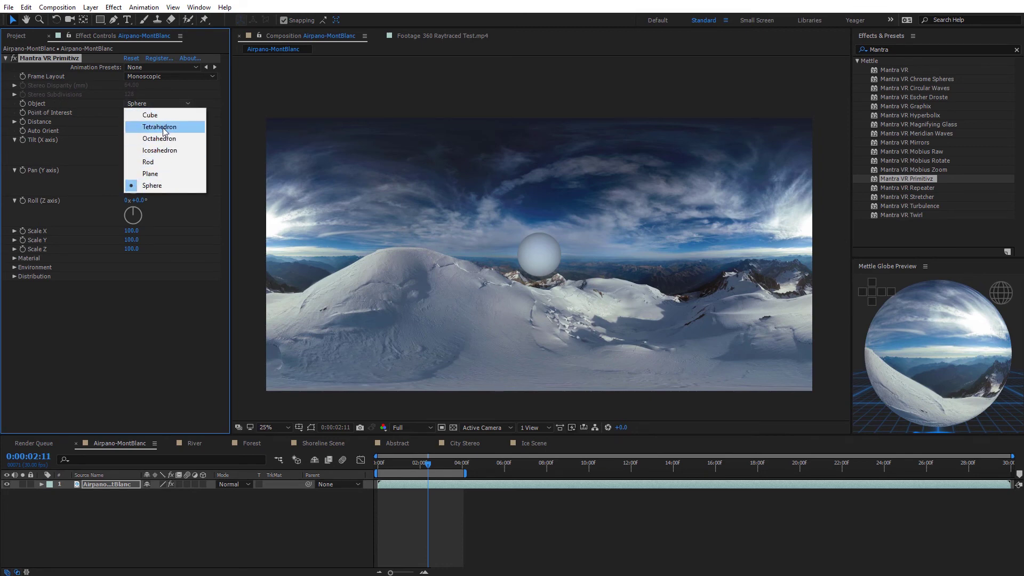
{"action": "left_click", "coordinate": [160, 115]}
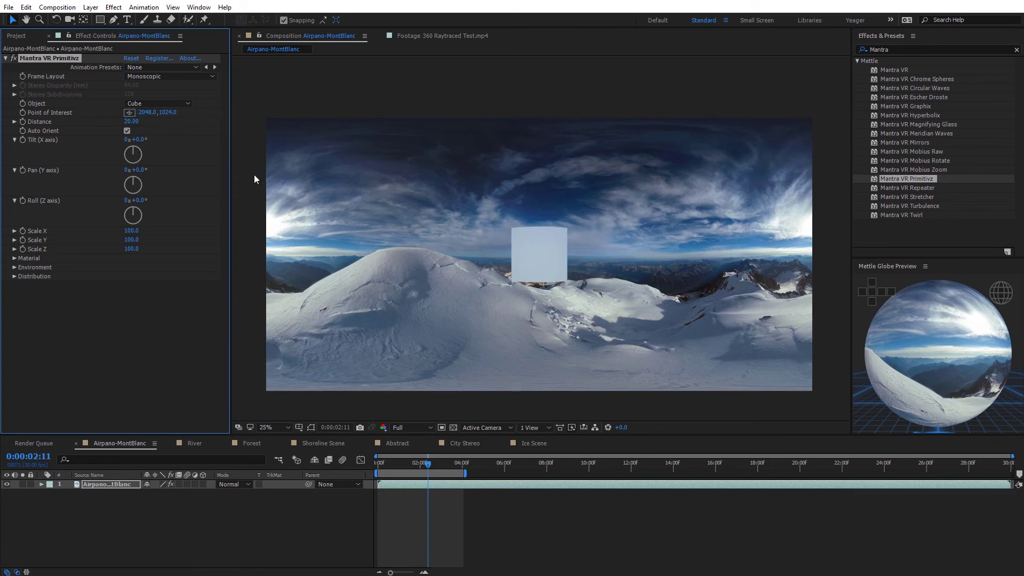
Rotate the cube to Tilt 40° and Pan 57°, and try changing Scale X before undoing that change
{"action": "left_click_drag", "start_coordinate": [143, 143], "coordinate": [170, 168]}
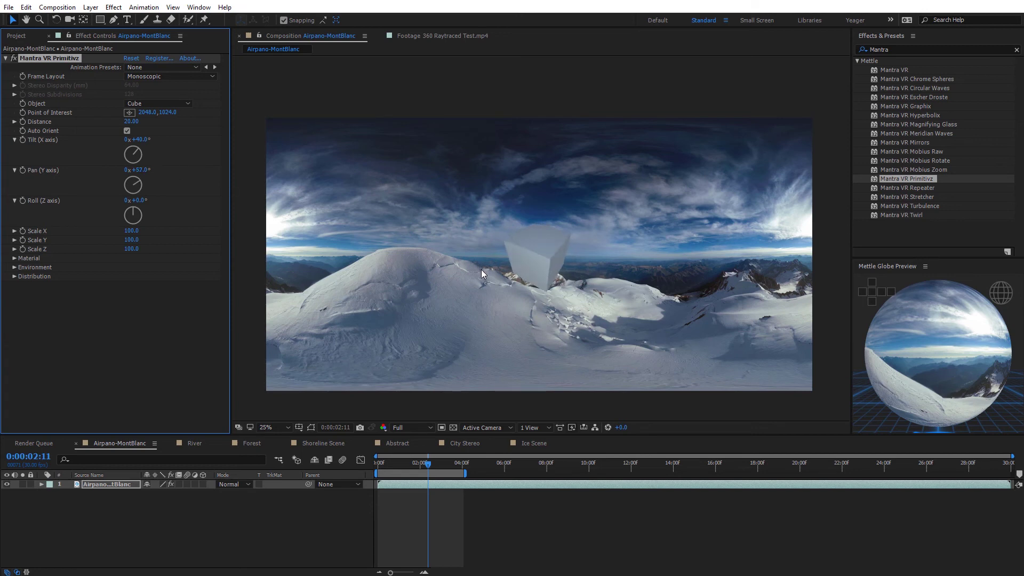
{"action": "scroll", "coordinate": [482, 270], "scroll_direction": "up", "scroll_amount": 1}
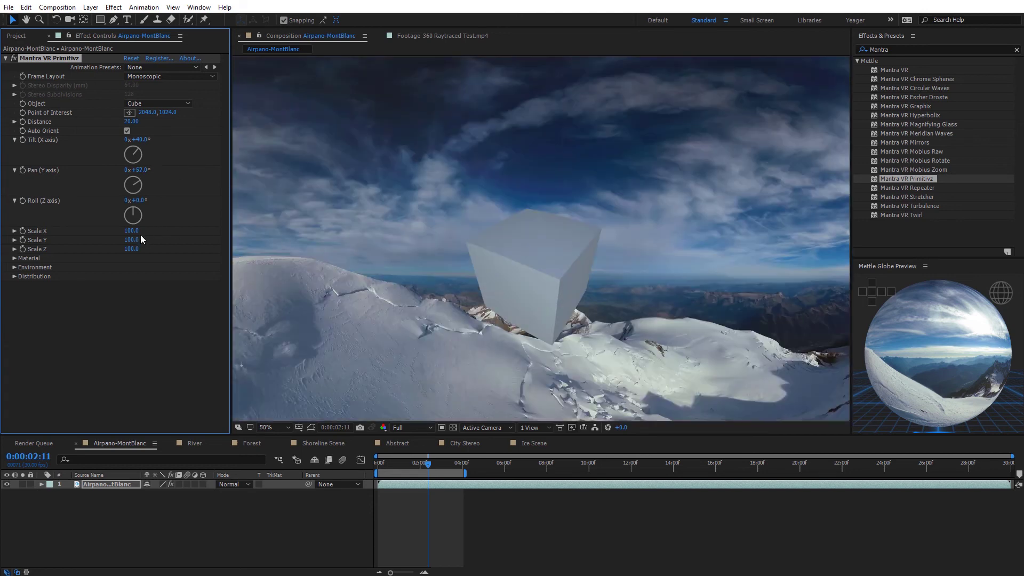
{"action": "mouse_move", "coordinate": [131, 230]}
{"action": "left_mouse_down"}
{"action": "mouse_move", "coordinate": [149, 230]}
{"action": "mouse_move", "coordinate": [121, 232]}
{"action": "left_mouse_up"}
{"action": "key", "text": "ctrl+z"}
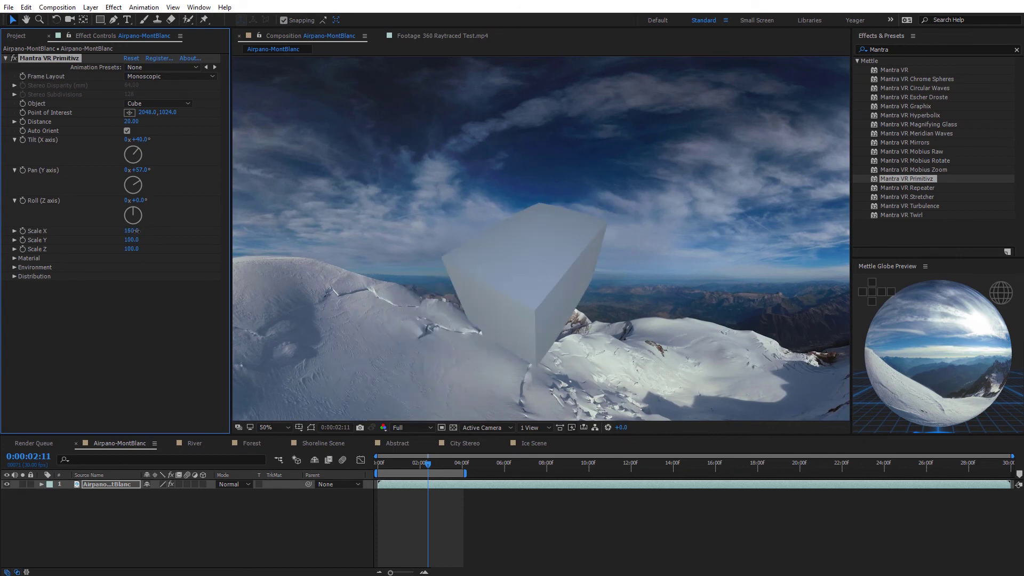
Set the cube material's Reflectivity to 100 and rotate the cube to Pan 167° and Tilt 126°
{"action": "left_click", "coordinate": [15, 259]}
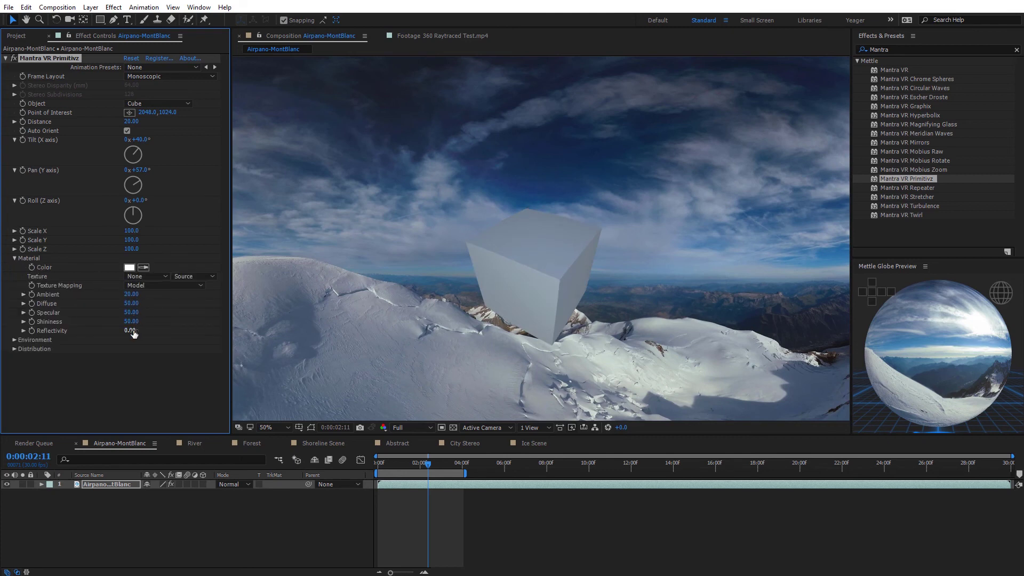
{"action": "left_click_drag", "start_coordinate": [130, 331], "coordinate": [192, 326]}
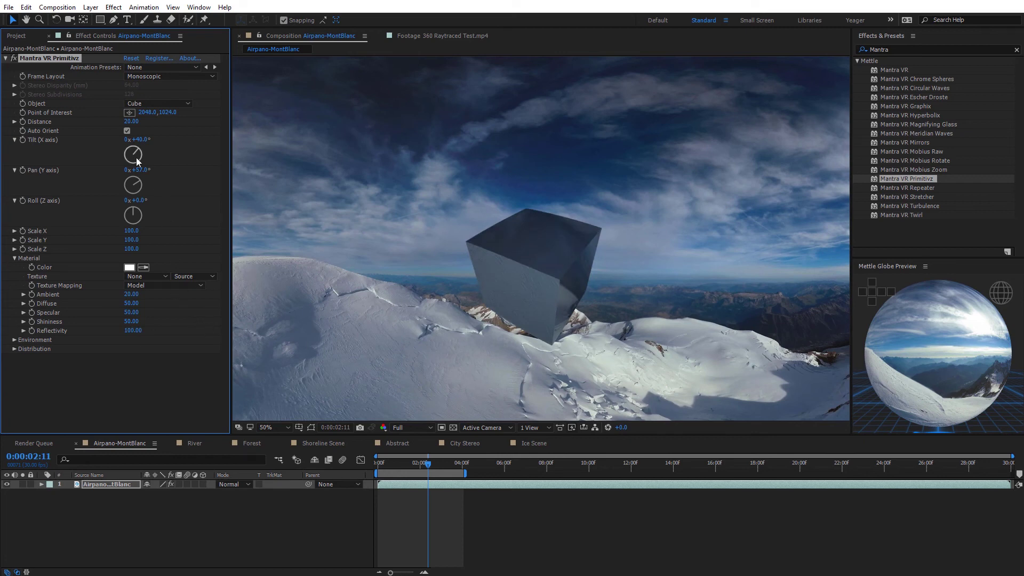
{"action": "left_click_drag", "start_coordinate": [153, 170], "coordinate": [212, 168]}
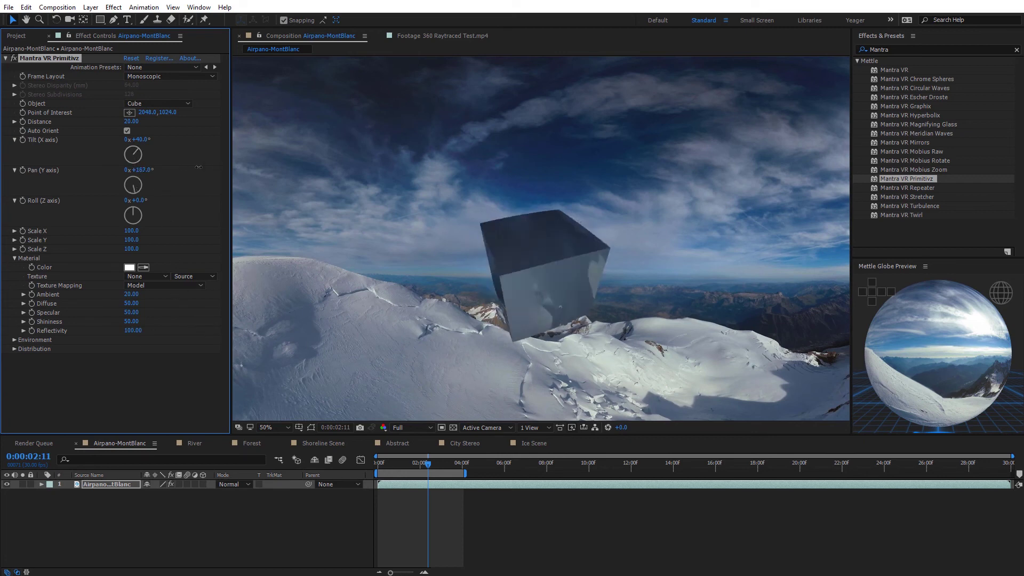
{"action": "mouse_move", "coordinate": [168, 139]}
{"action": "left_mouse_down"}
{"action": "mouse_move", "coordinate": [207, 130]}
{"action": "mouse_move", "coordinate": [187, 134]}
{"action": "left_mouse_up"}
Set the cube material's Reflectivity to 46 and Ambient to 23
{"action": "left_click_drag", "start_coordinate": [133, 330], "coordinate": [110, 330]}
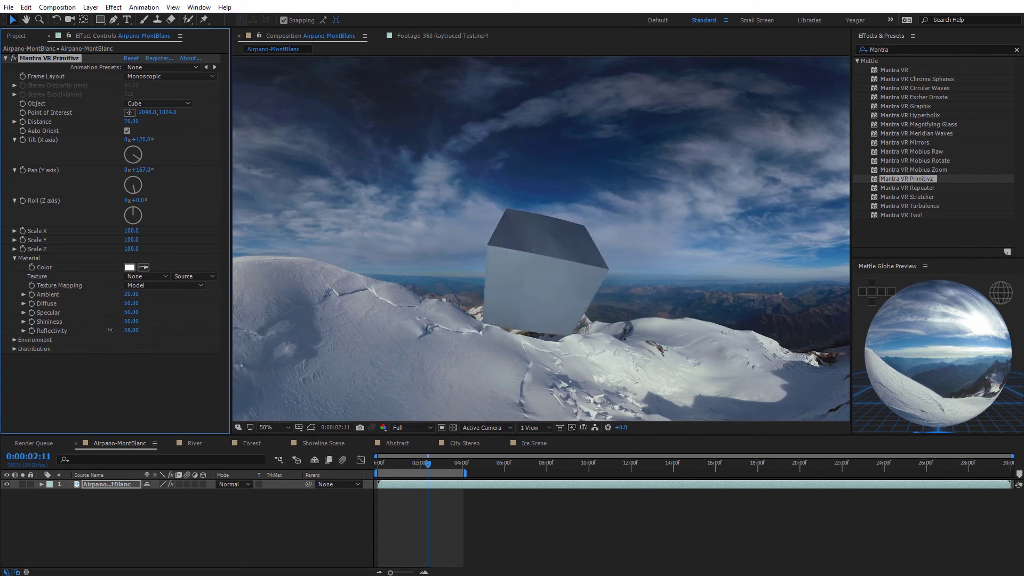
{"action": "left_click_drag", "start_coordinate": [148, 297], "coordinate": [138, 299]}
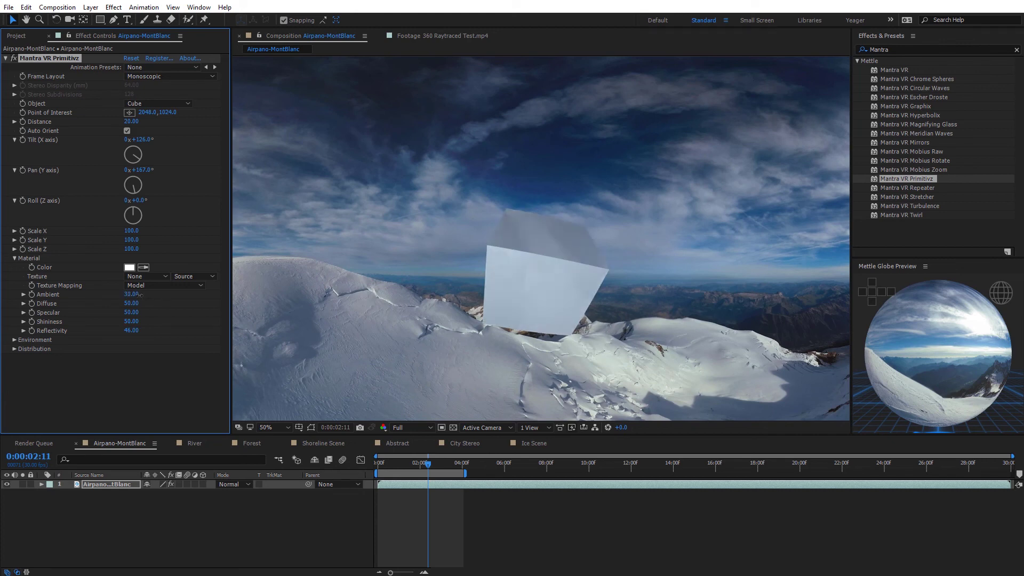
Color the cube cyan (00F2EF) and rotate it to Pan 214° and Roll -26°
{"action": "left_click", "coordinate": [129, 267]}
{"action": "left_click_drag", "start_coordinate": [706, 372], "coordinate": [665, 268]}
{"action": "left_click", "coordinate": [689, 279]}
{"action": "left_click", "coordinate": [703, 341]}
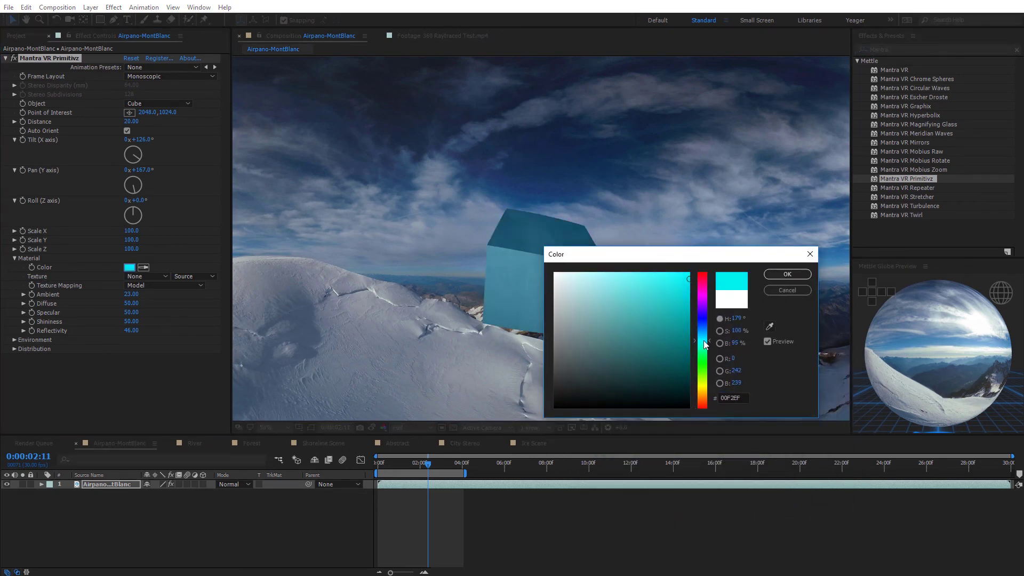
{"action": "left_click", "coordinate": [788, 275]}
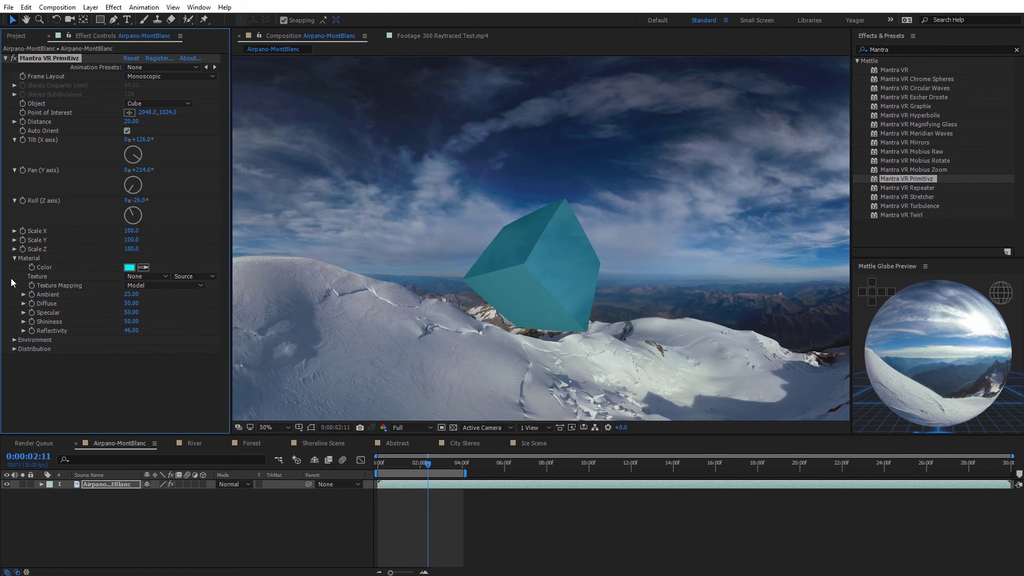
Distribute the cube as 10 instances with Rotation Around POI at 127°
{"action": "left_click", "coordinate": [14, 348]}
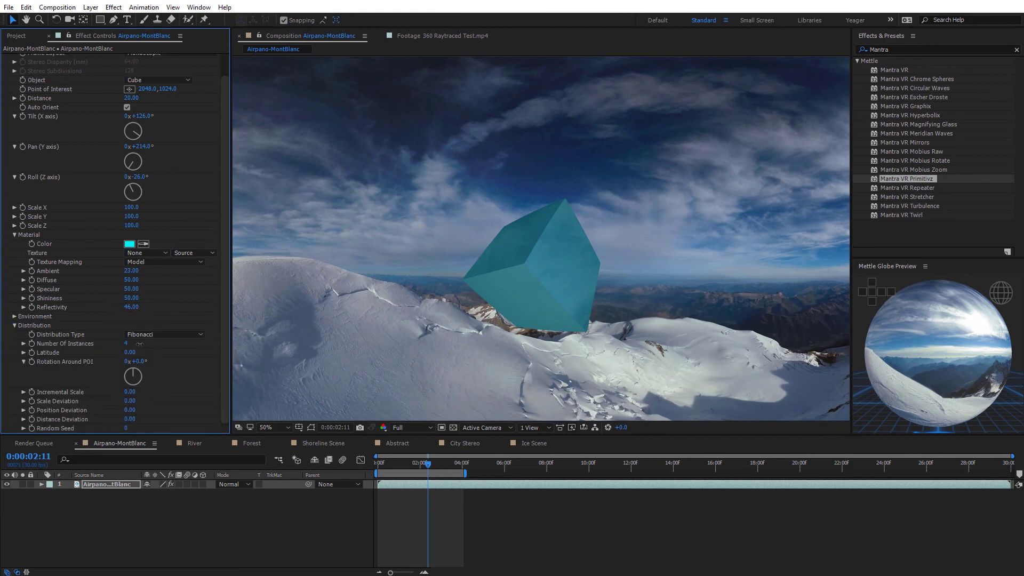
{"action": "left_click_drag", "start_coordinate": [139, 344], "coordinate": [176, 344]}
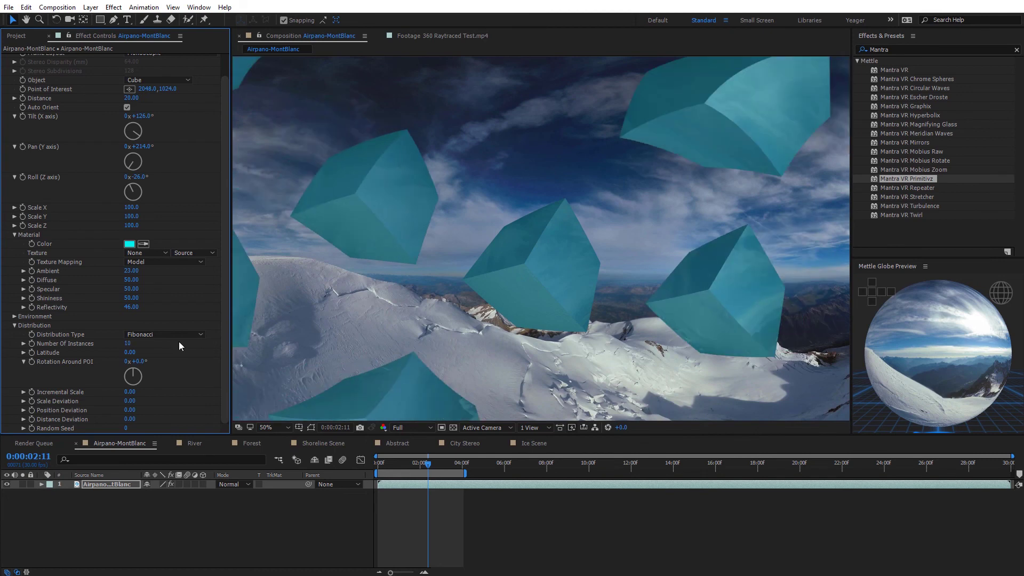
{"action": "scroll", "coordinate": [647, 289], "scroll_direction": "down", "scroll_amount": 2}
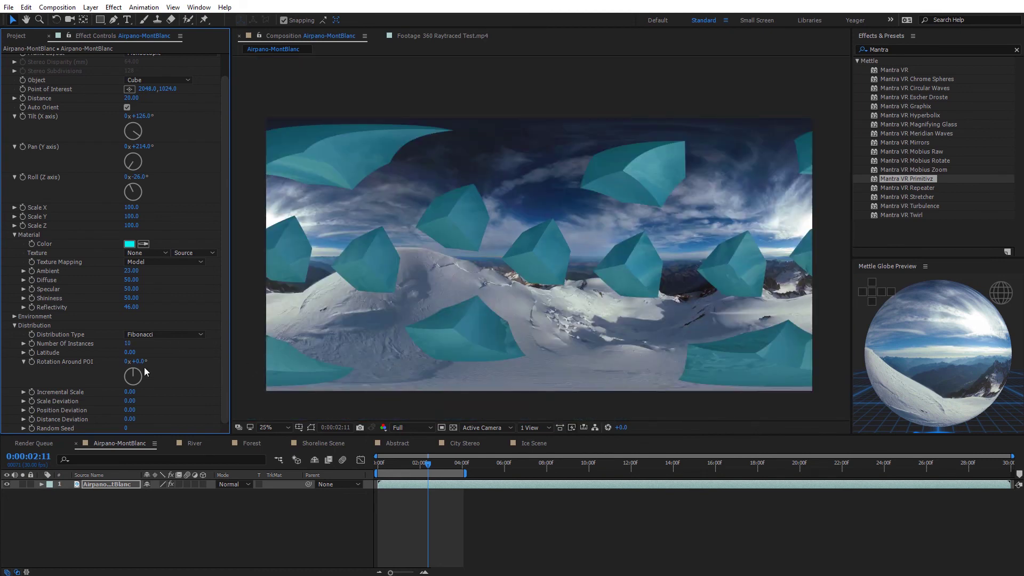
{"action": "left_click_drag", "start_coordinate": [140, 361], "coordinate": [207, 362]}
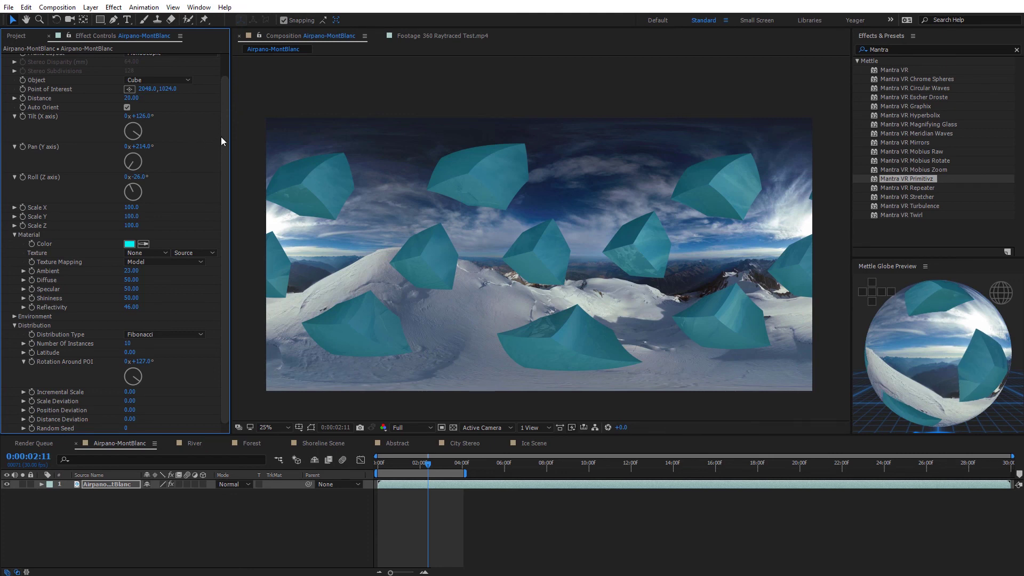
Collapse the Primitivz settings and add Mantra VR Turbulence below them with Progress at 25
{"action": "scroll", "coordinate": [223, 141], "scroll_direction": "up", "scroll_amount": 2}
{"action": "left_click", "coordinate": [5, 59]}
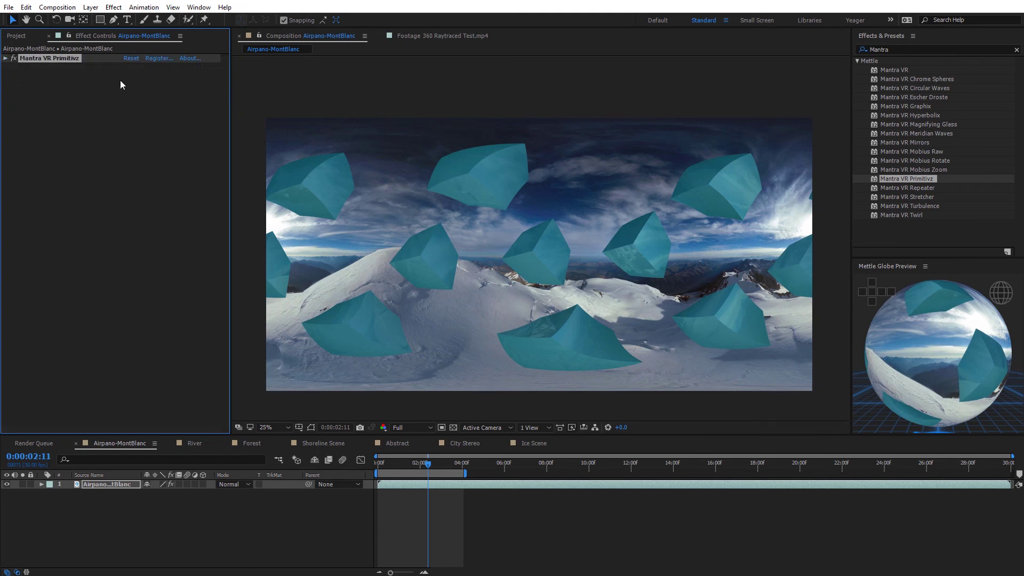
{"action": "left_click_drag", "start_coordinate": [918, 206], "coordinate": [171, 202]}
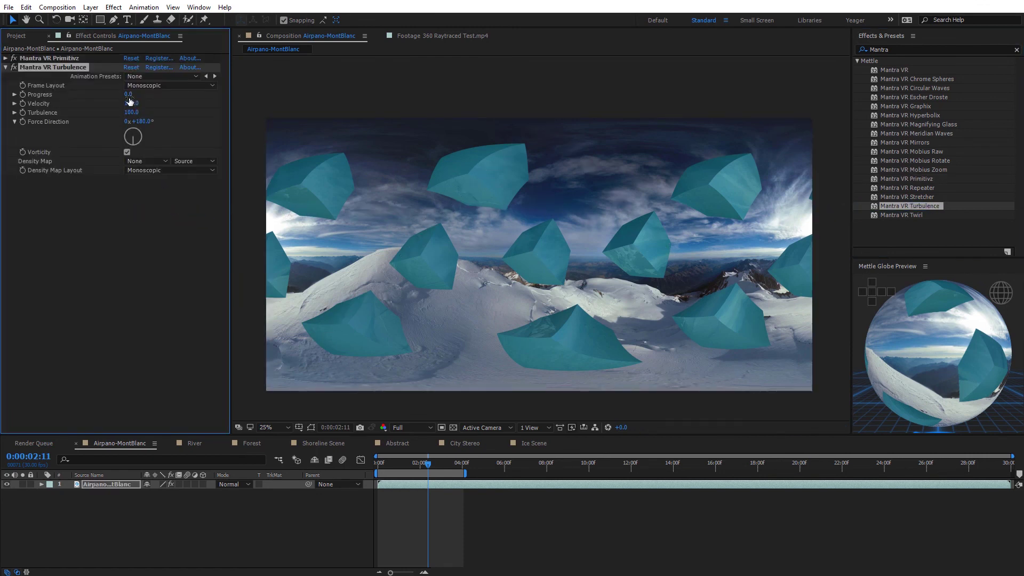
{"action": "left_click_drag", "start_coordinate": [128, 96], "coordinate": [142, 93]}
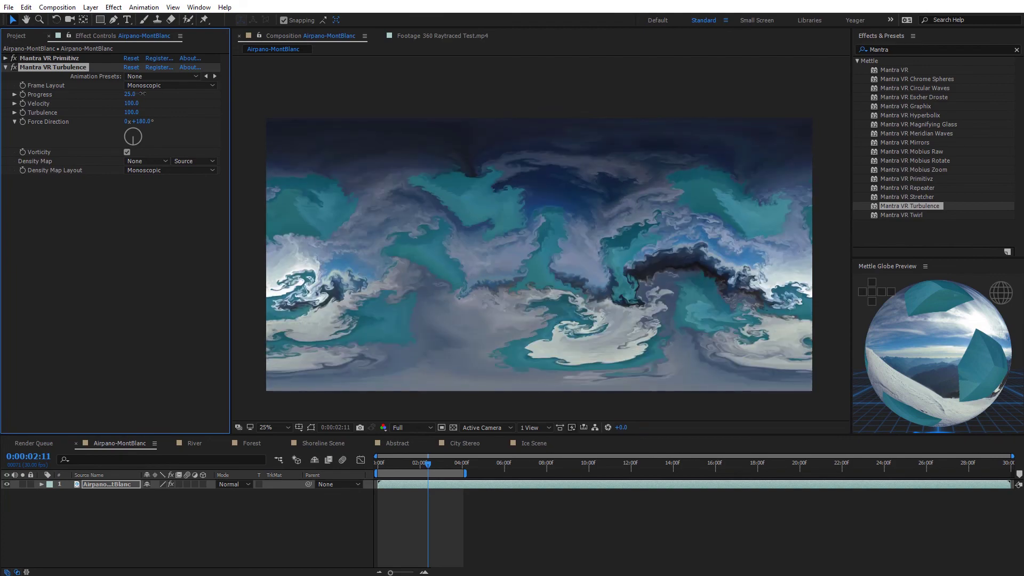